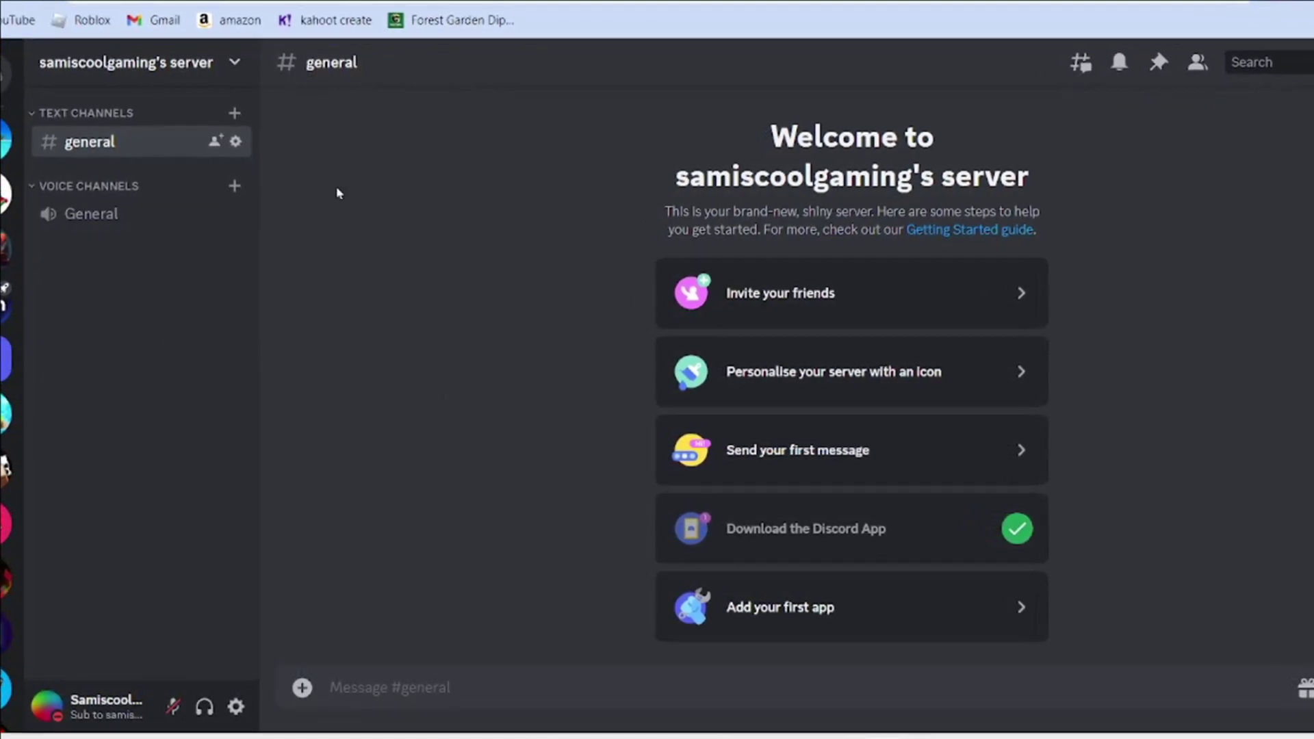
Create a text channel named welcome and place it above the Text Channels category.
{"action": "left_click", "coordinate": [1199, 62]}
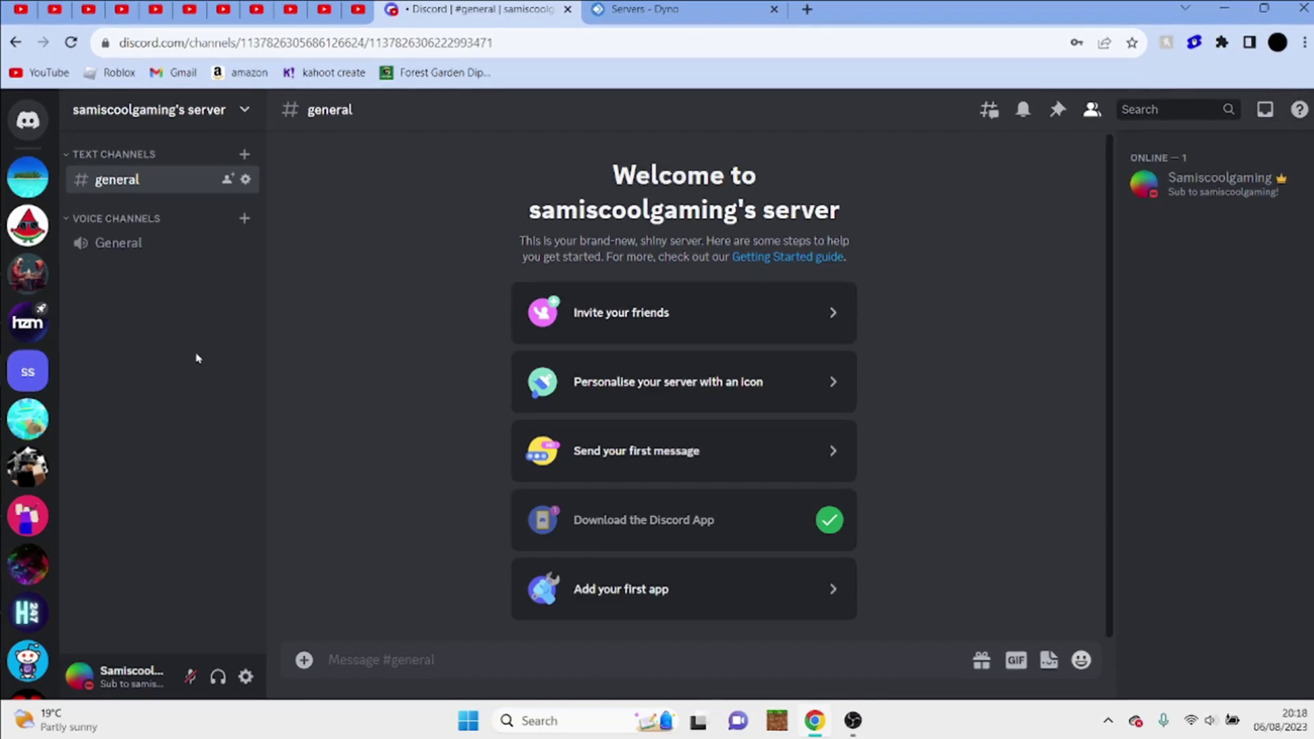
{"action": "left_click", "coordinate": [245, 152]}
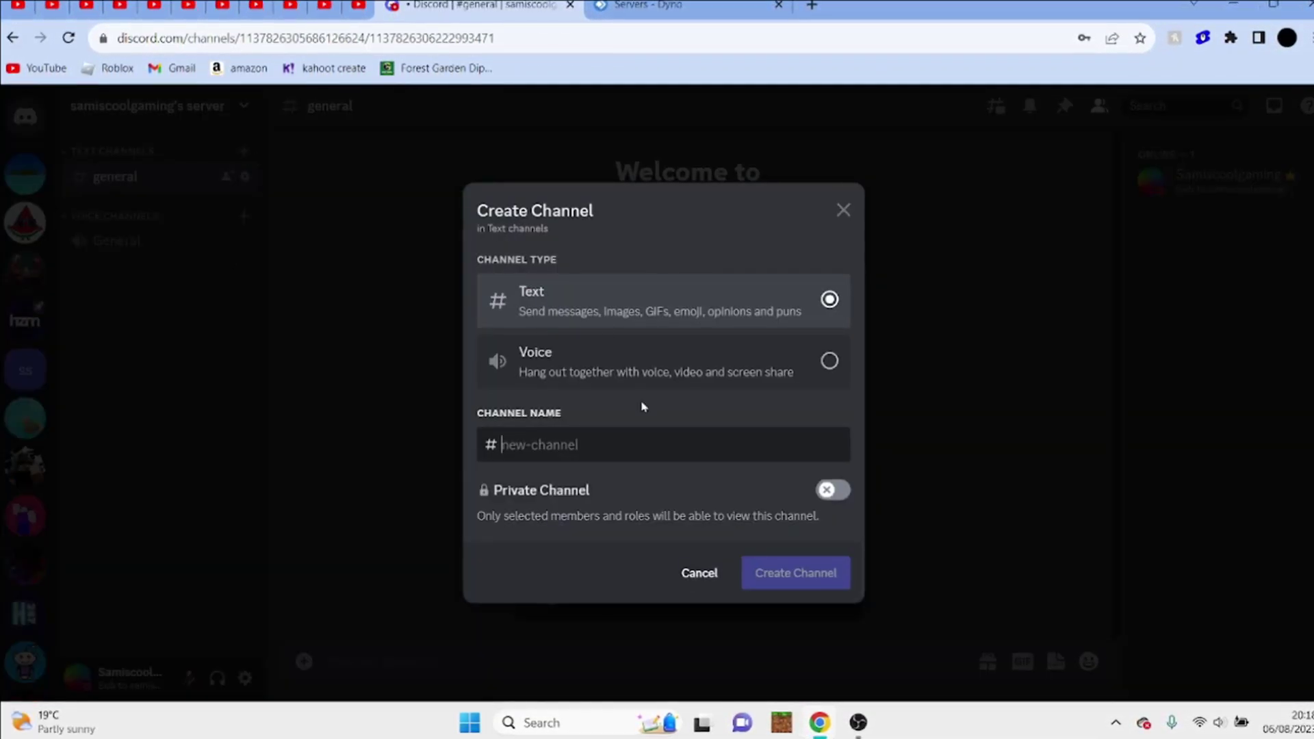
{"action": "type", "text": "welcome"}
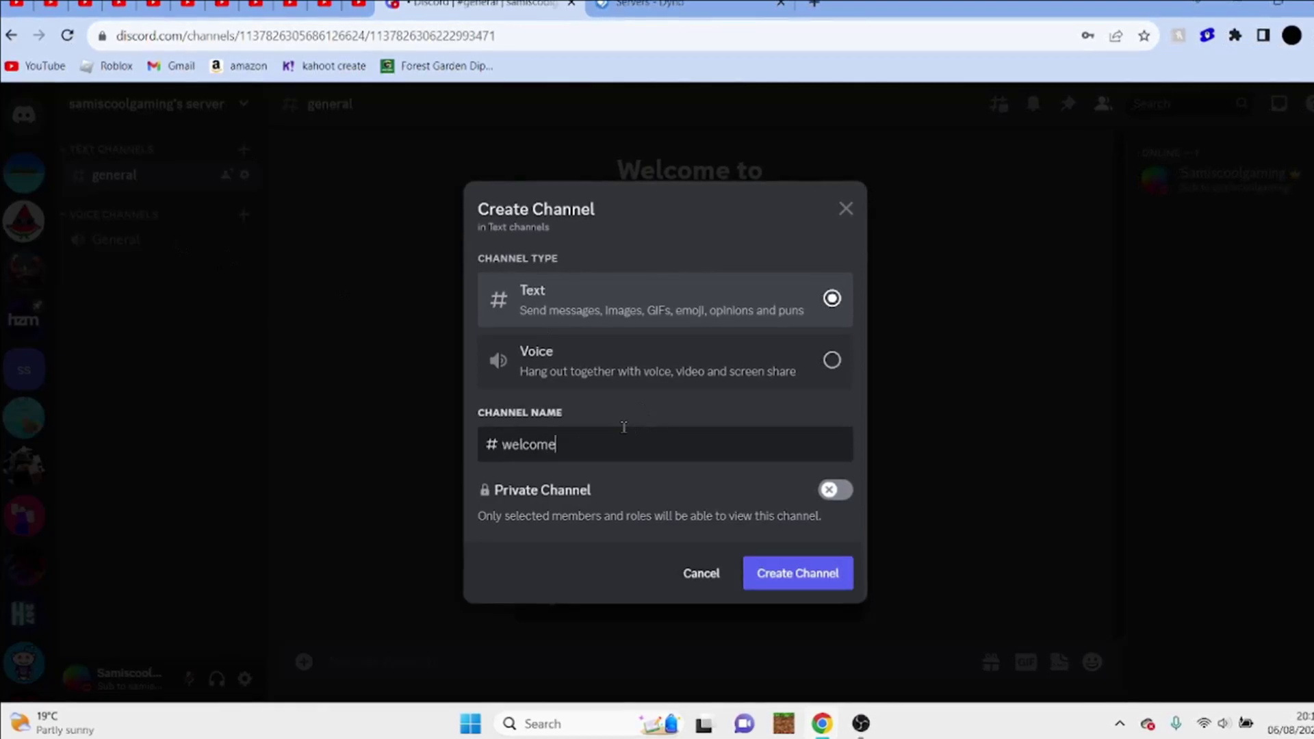
{"action": "key", "text": "Return"}
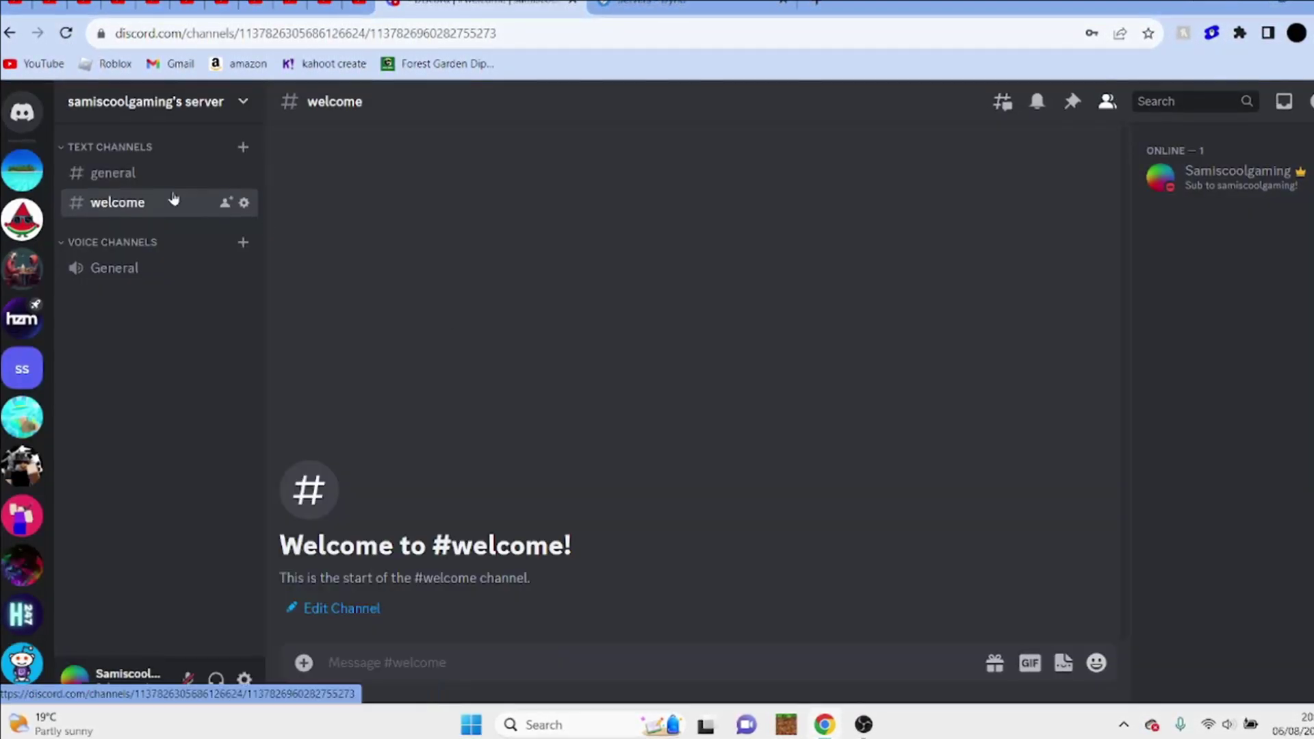
{"action": "left_click_drag", "start_coordinate": [171, 156], "coordinate": [170, 156]}
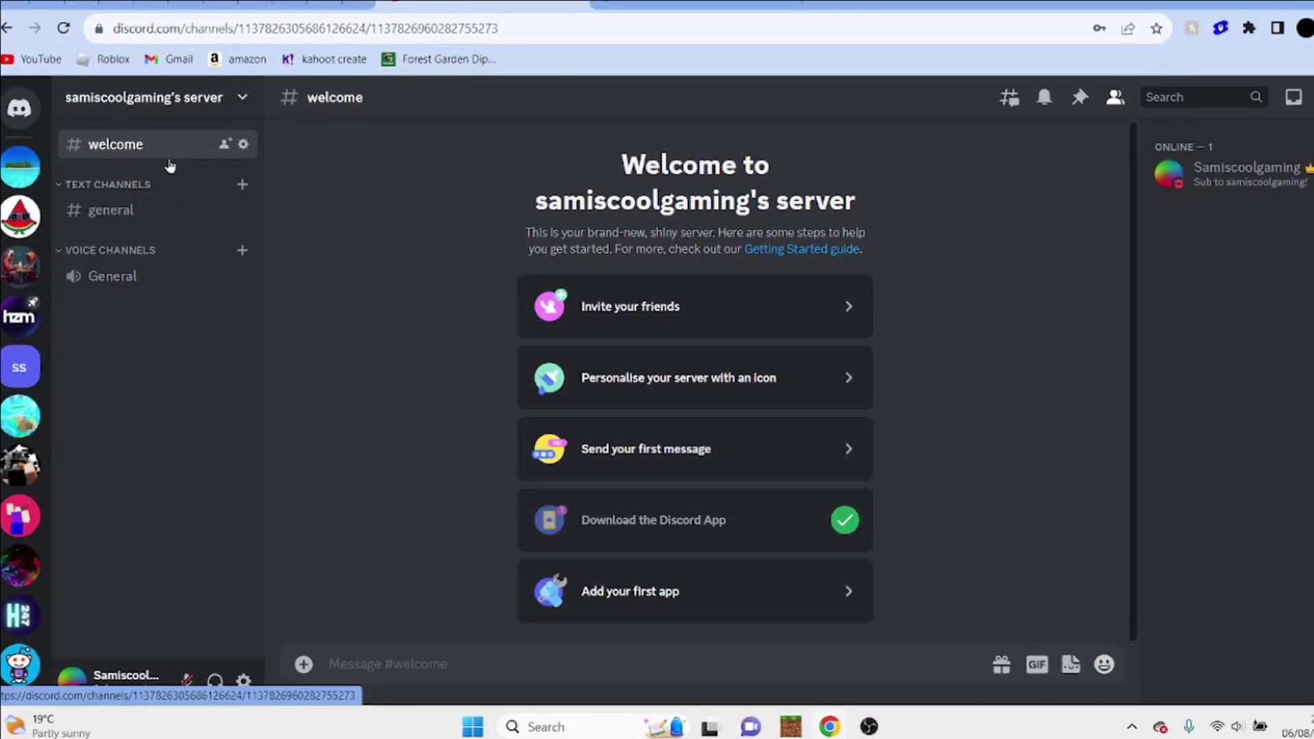
Create a category named Welcome and move it above Text Channels so that it holds the welcome channel.
{"action": "right_click", "coordinate": [129, 171]}
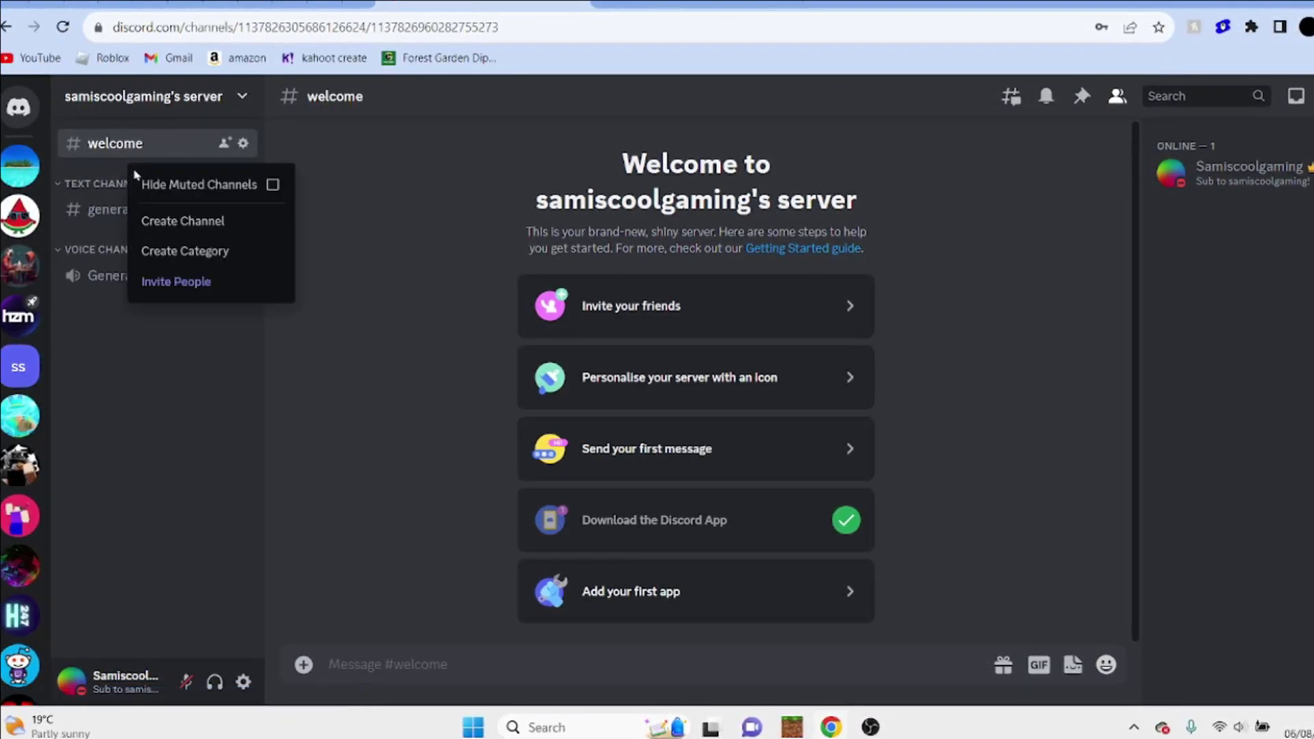
{"action": "left_click", "coordinate": [205, 252]}
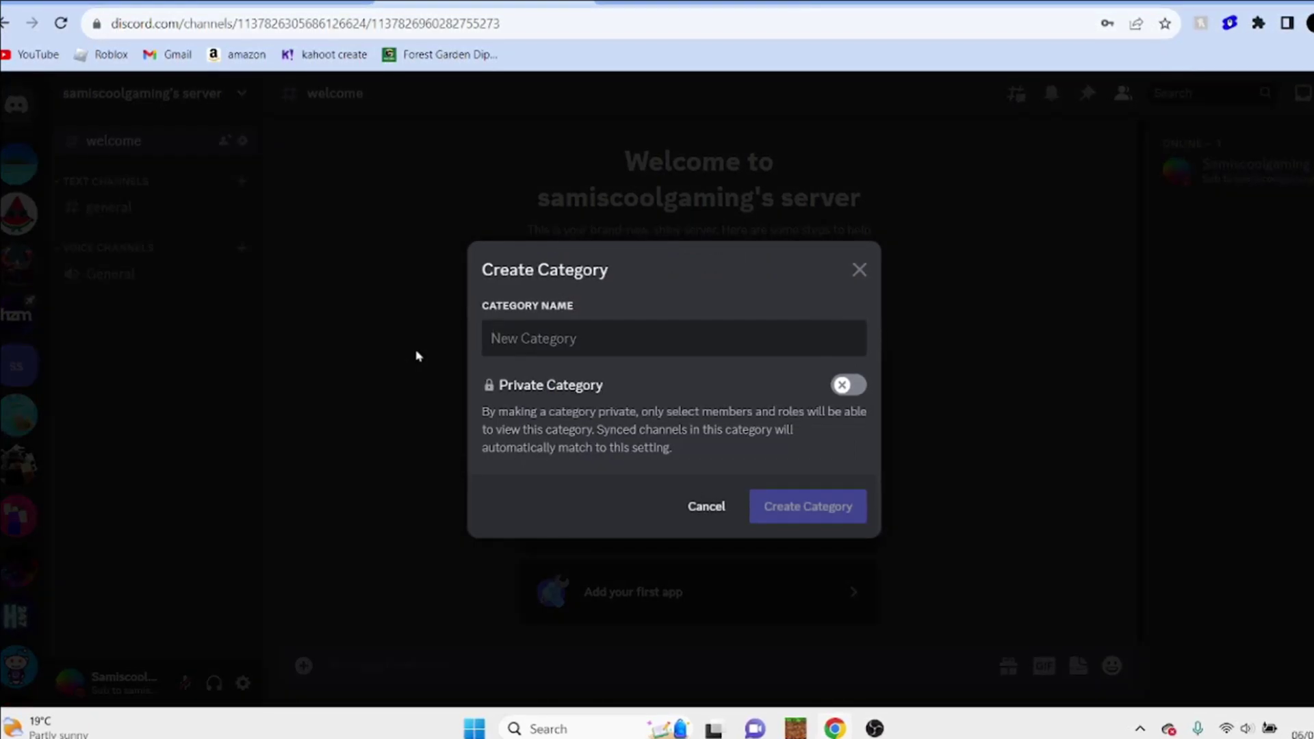
{"action": "type", "text": "Welcome"}
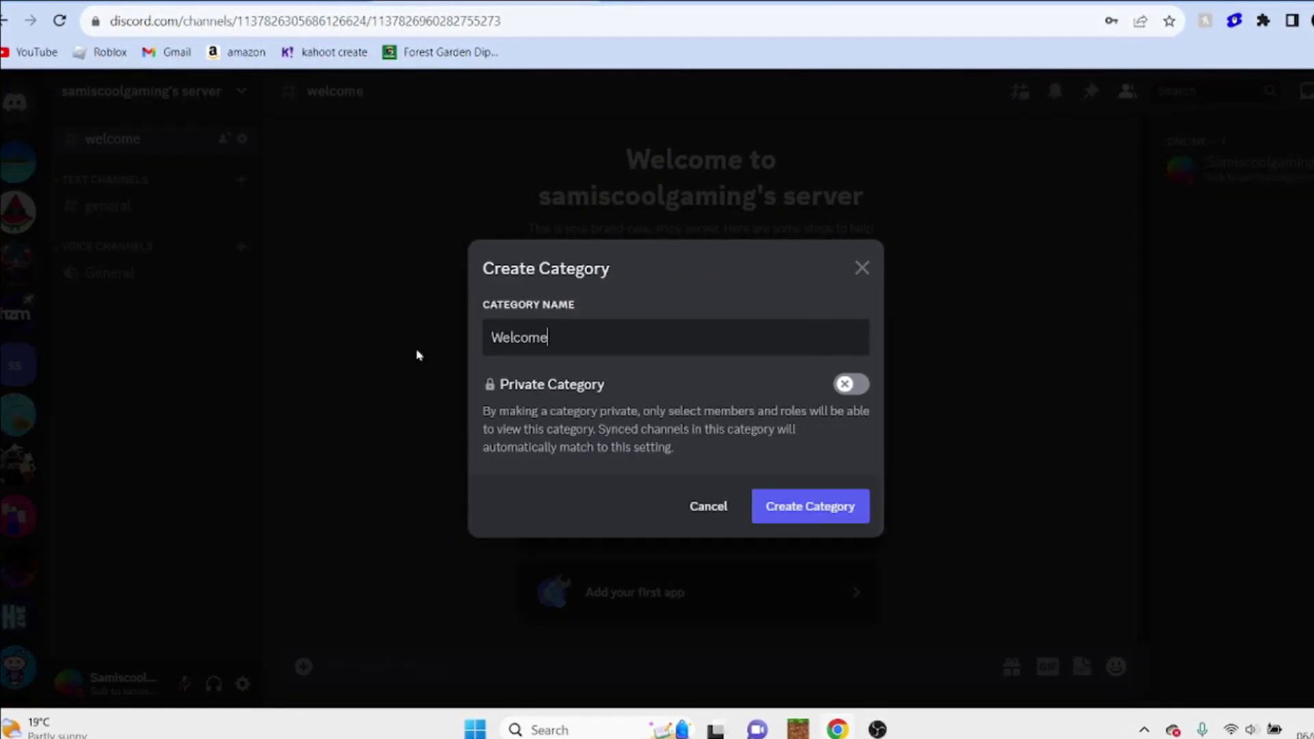
{"action": "key", "text": "Return"}
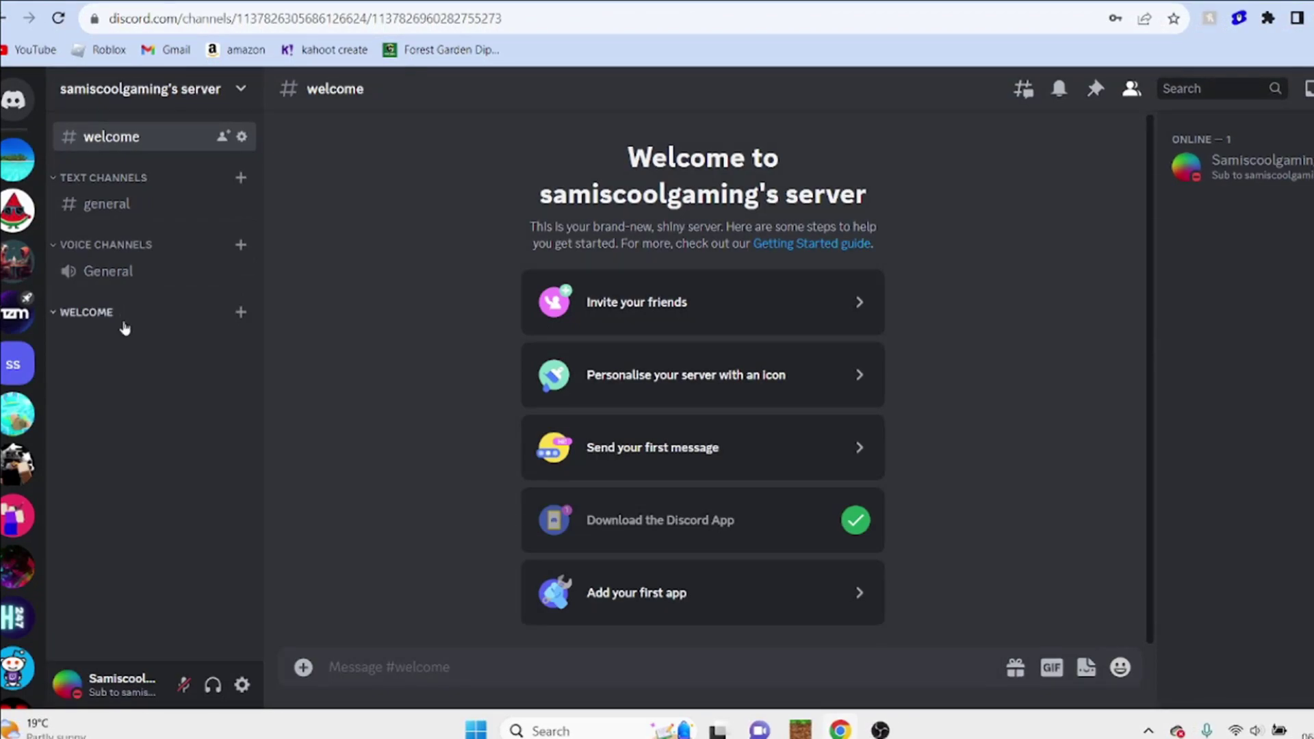
{"action": "left_click_drag", "start_coordinate": [125, 313], "coordinate": [134, 191]}
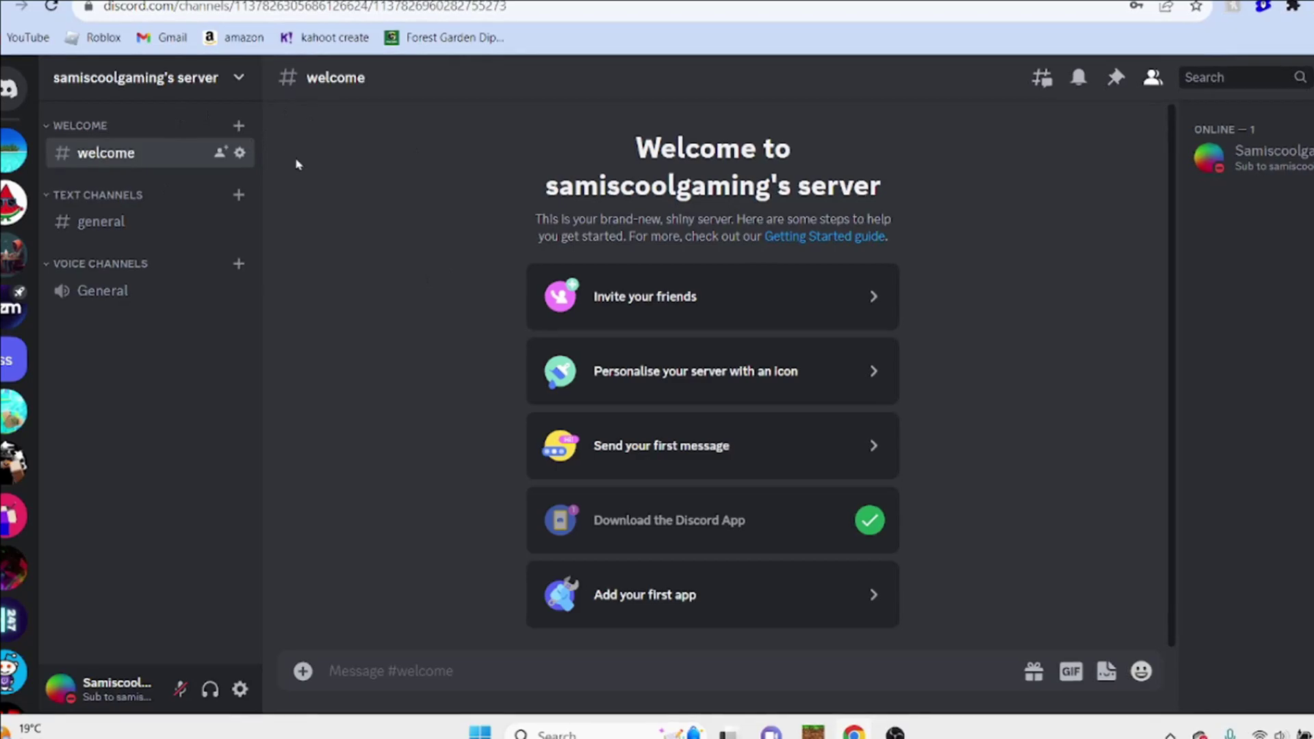
In the server's overview settings, turn off all four system message options, from random welcome messages to setup tips, and save.
{"action": "right_click", "coordinate": [13, 359]}
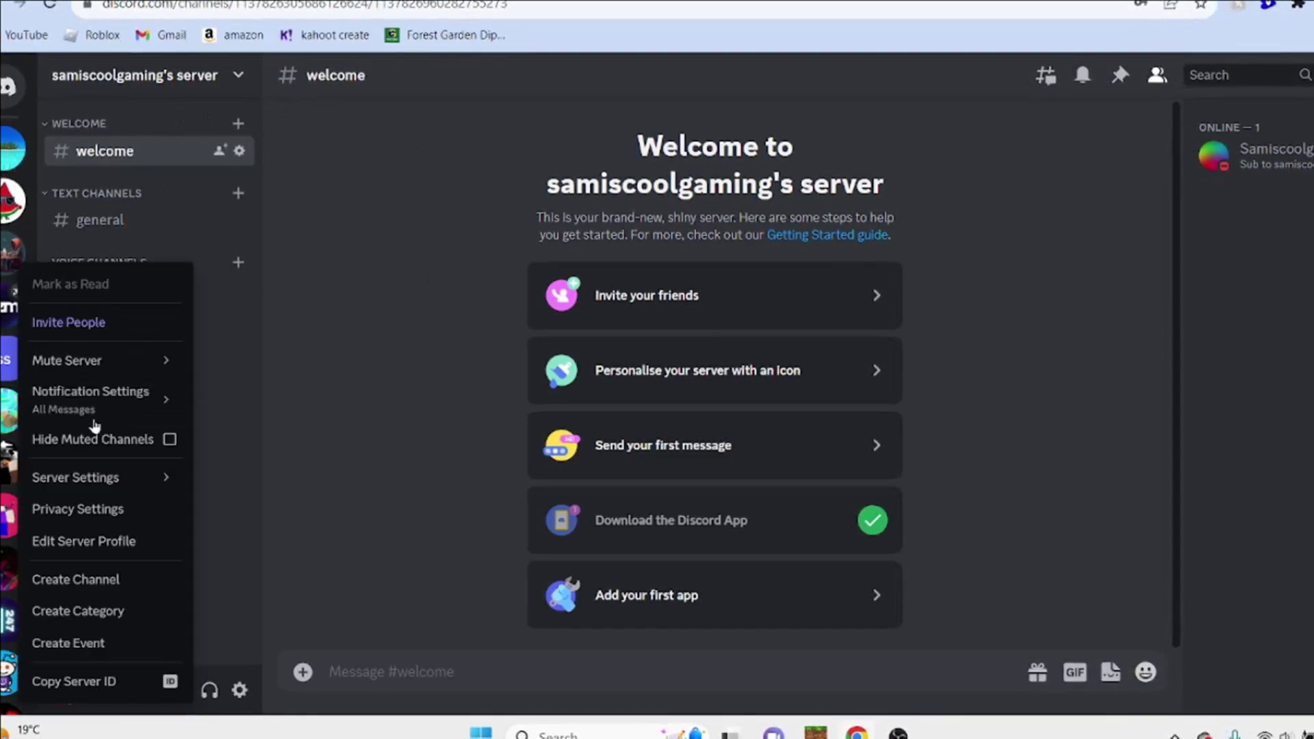
{"action": "mouse_move", "coordinate": [137, 478]}
{"action": "left_click", "coordinate": [238, 93]}
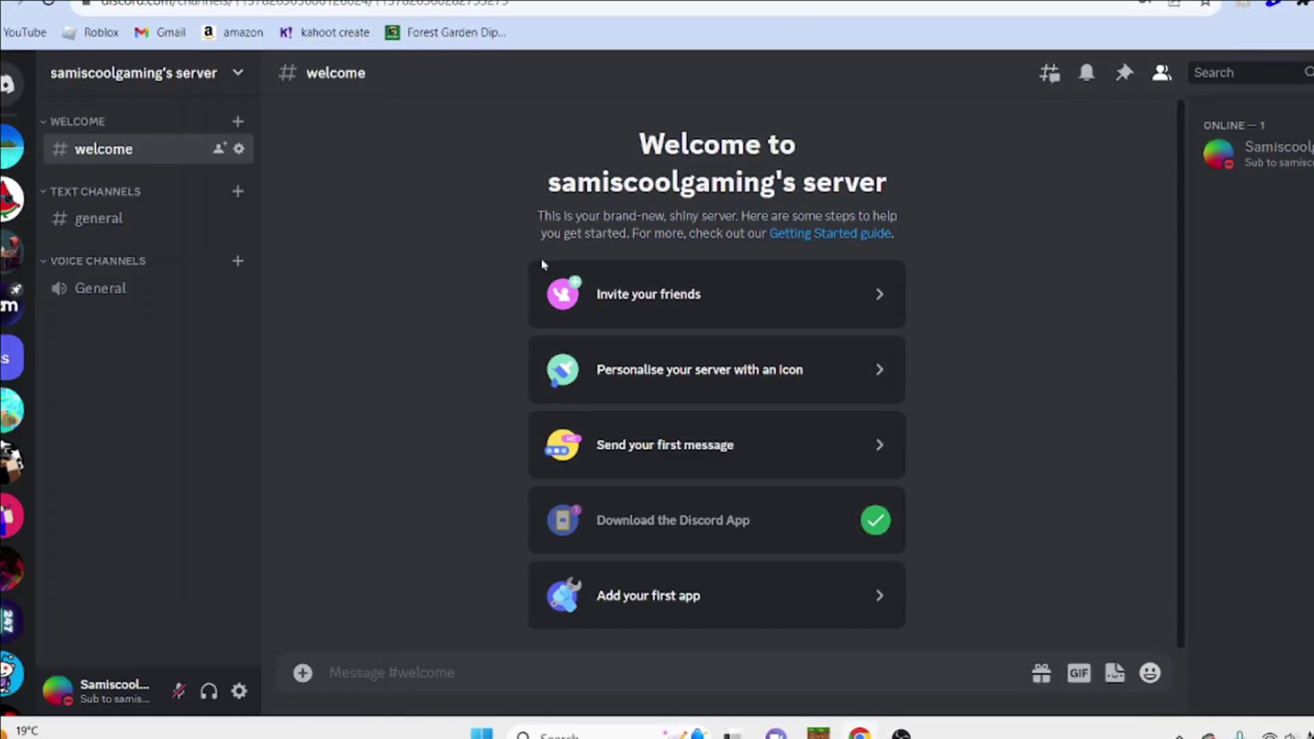
{"action": "scroll", "coordinate": [614, 481], "scroll_direction": "down", "scroll_amount": 5}
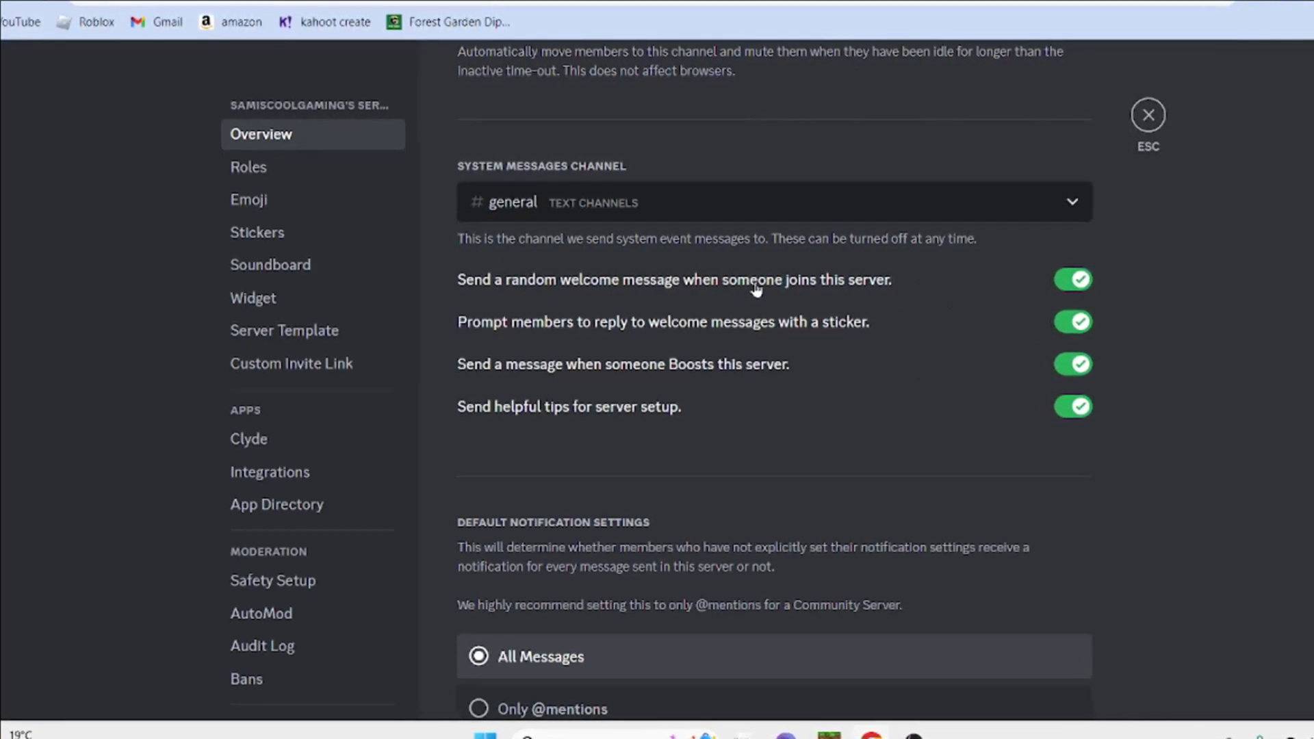
{"action": "left_click", "coordinate": [1075, 279]}
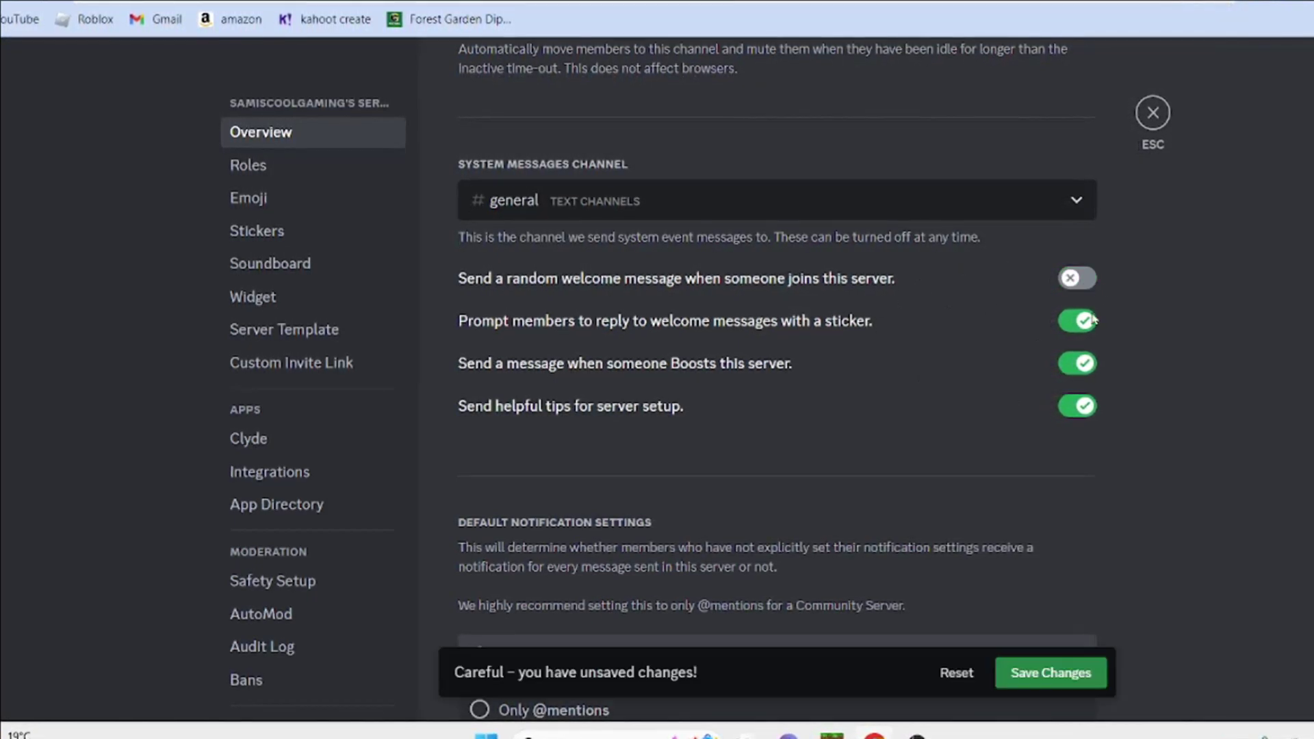
{"action": "left_click", "coordinate": [1075, 321]}
{"action": "left_click", "coordinate": [1080, 363]}
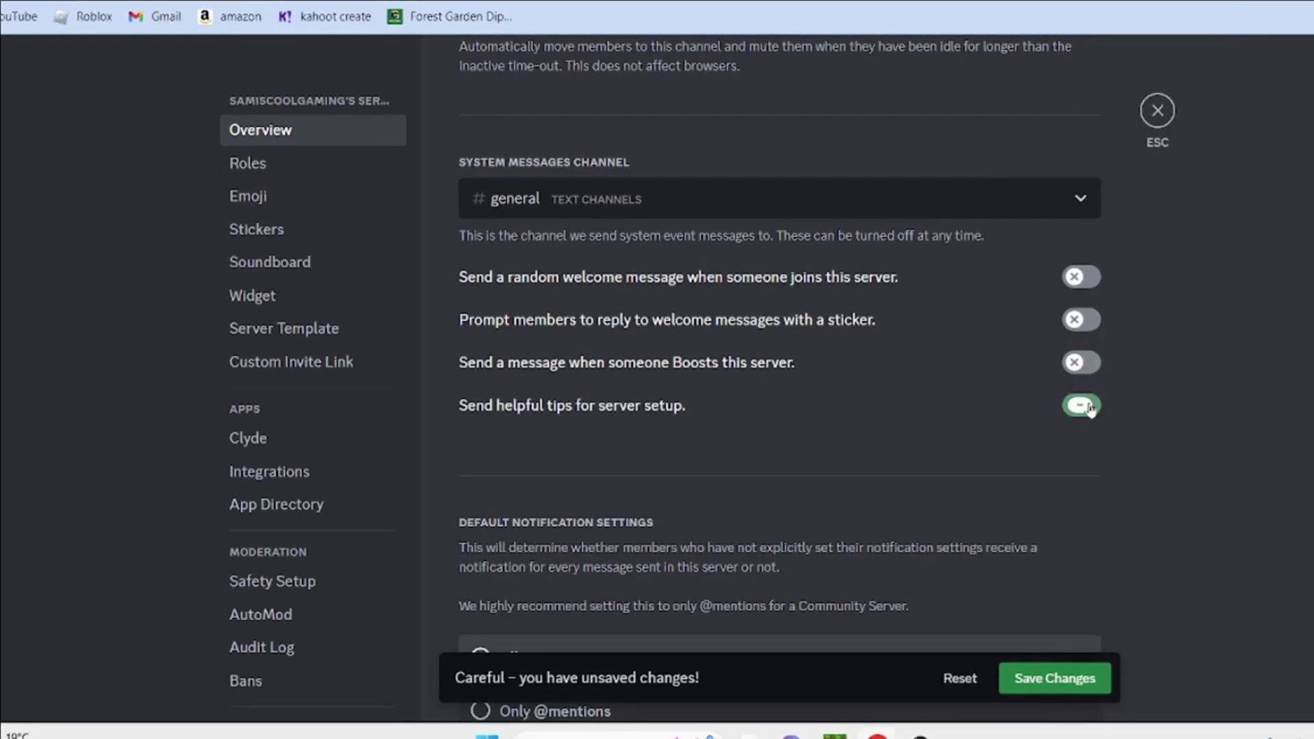
{"action": "left_click", "coordinate": [1079, 406]}
{"action": "left_click", "coordinate": [1061, 678]}
Enable the Boost progress bar for the server, save the change and leave the server settings.
{"action": "scroll", "coordinate": [784, 514], "scroll_direction": "up", "scroll_amount": 5}
{"action": "scroll", "coordinate": [703, 539], "scroll_direction": "down", "scroll_amount": 10}
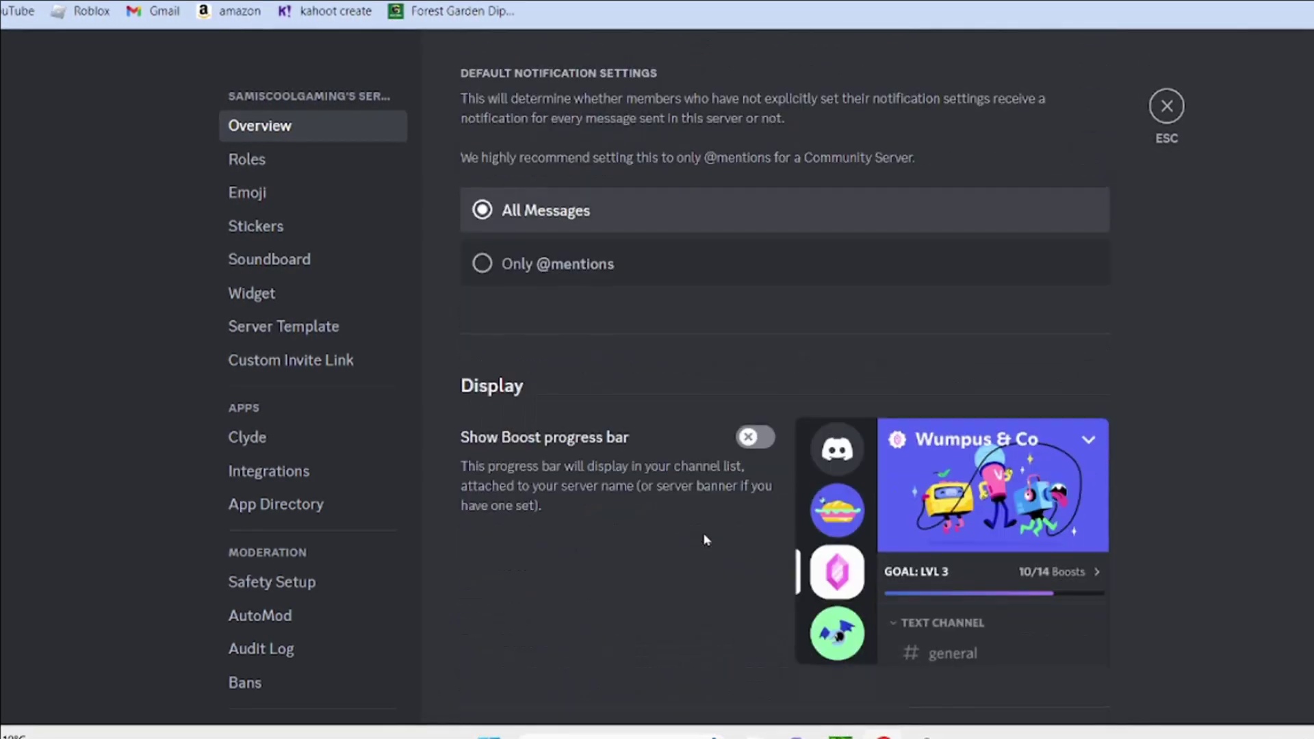
{"action": "left_click", "coordinate": [765, 440]}
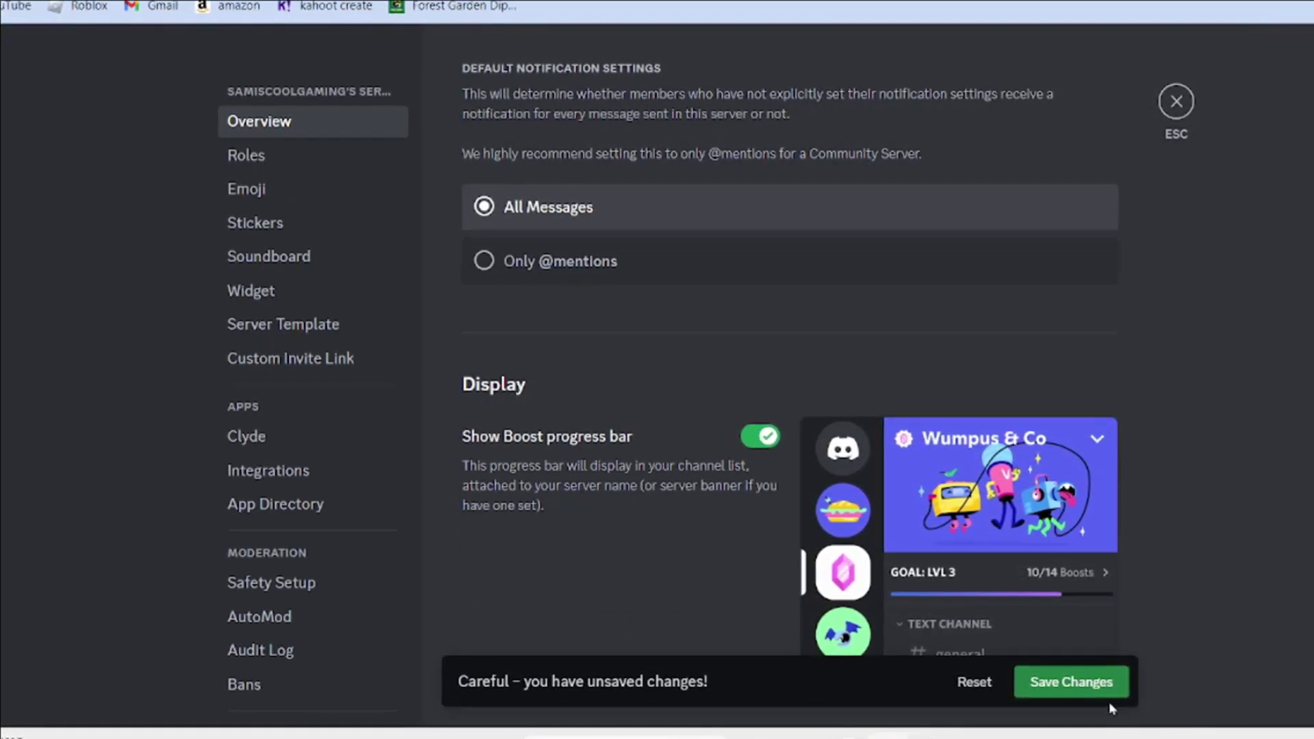
{"action": "left_click", "coordinate": [1073, 682]}
{"action": "scroll", "coordinate": [769, 461], "scroll_direction": "up", "scroll_amount": 10}
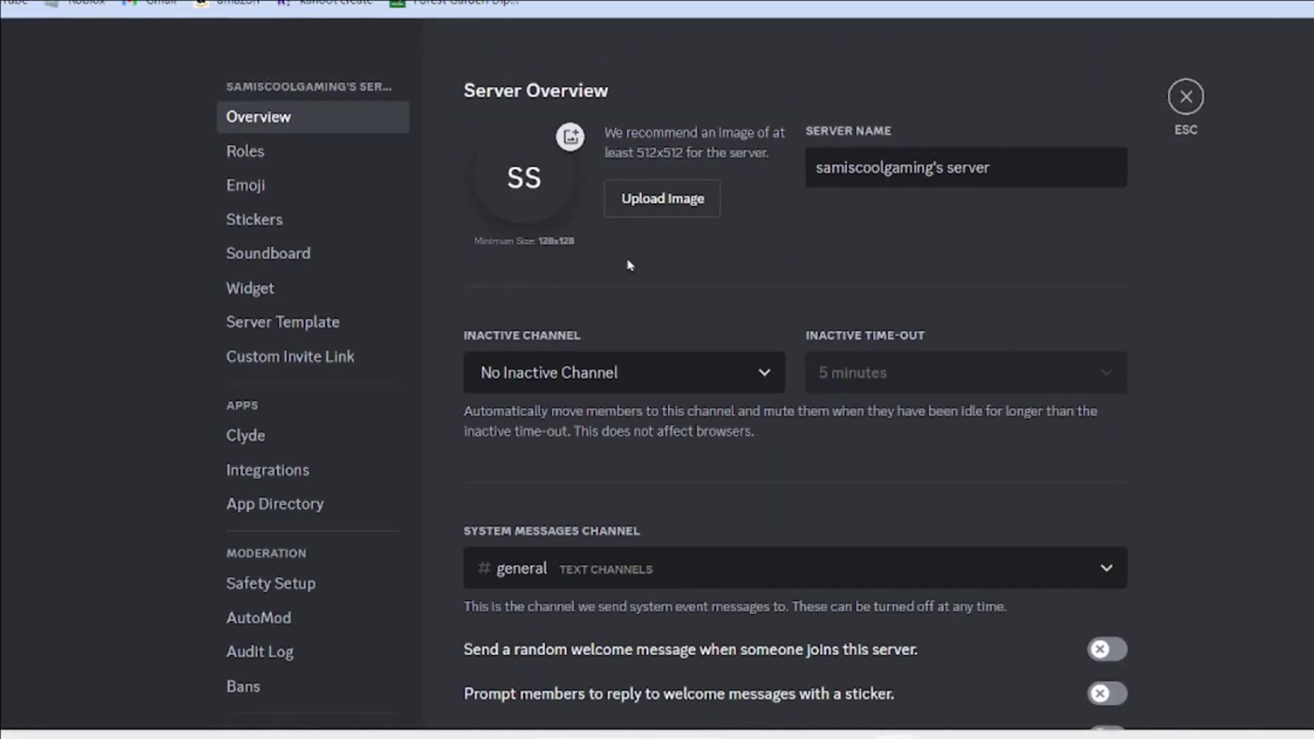
{"action": "left_click", "coordinate": [1188, 95]}
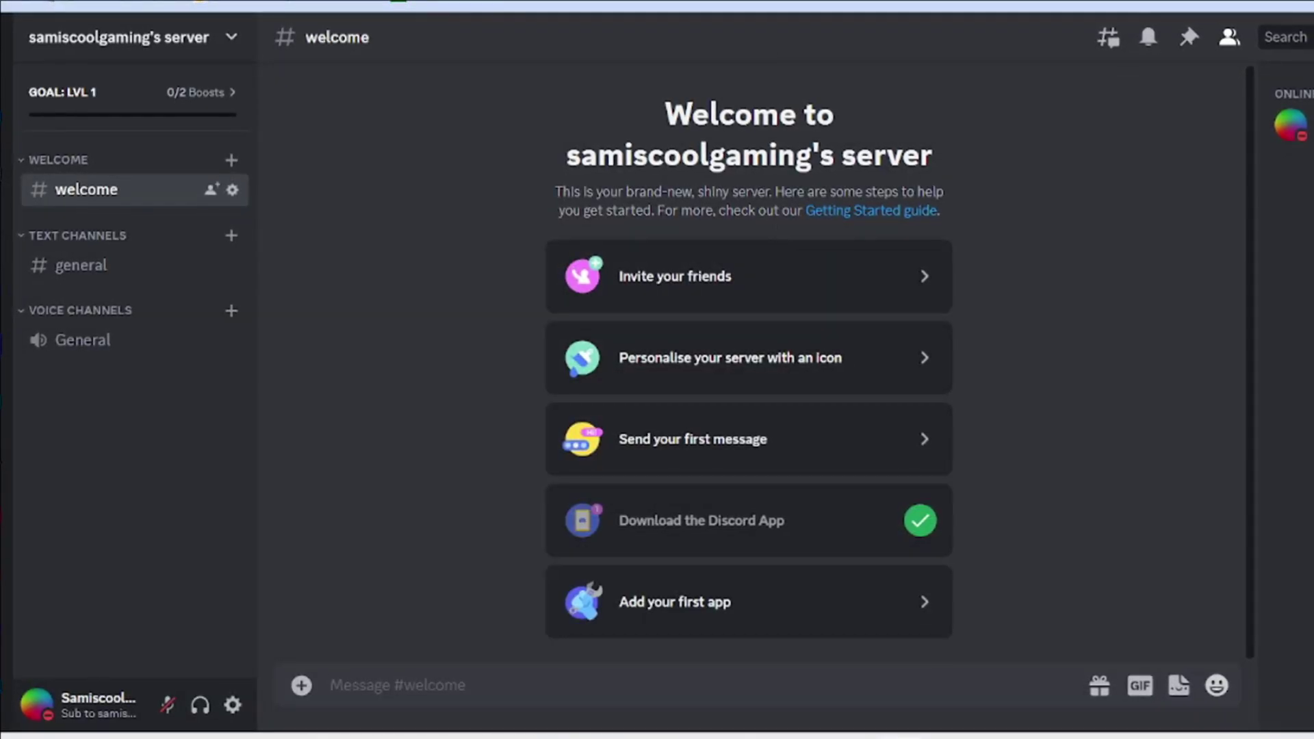
Switch to the Dyno website and start adding the bot to a server with the Free Plan.
{"action": "left_click", "coordinate": [648, 14]}
{"action": "scroll", "coordinate": [335, 335], "scroll_direction": "up", "scroll_amount": 1}
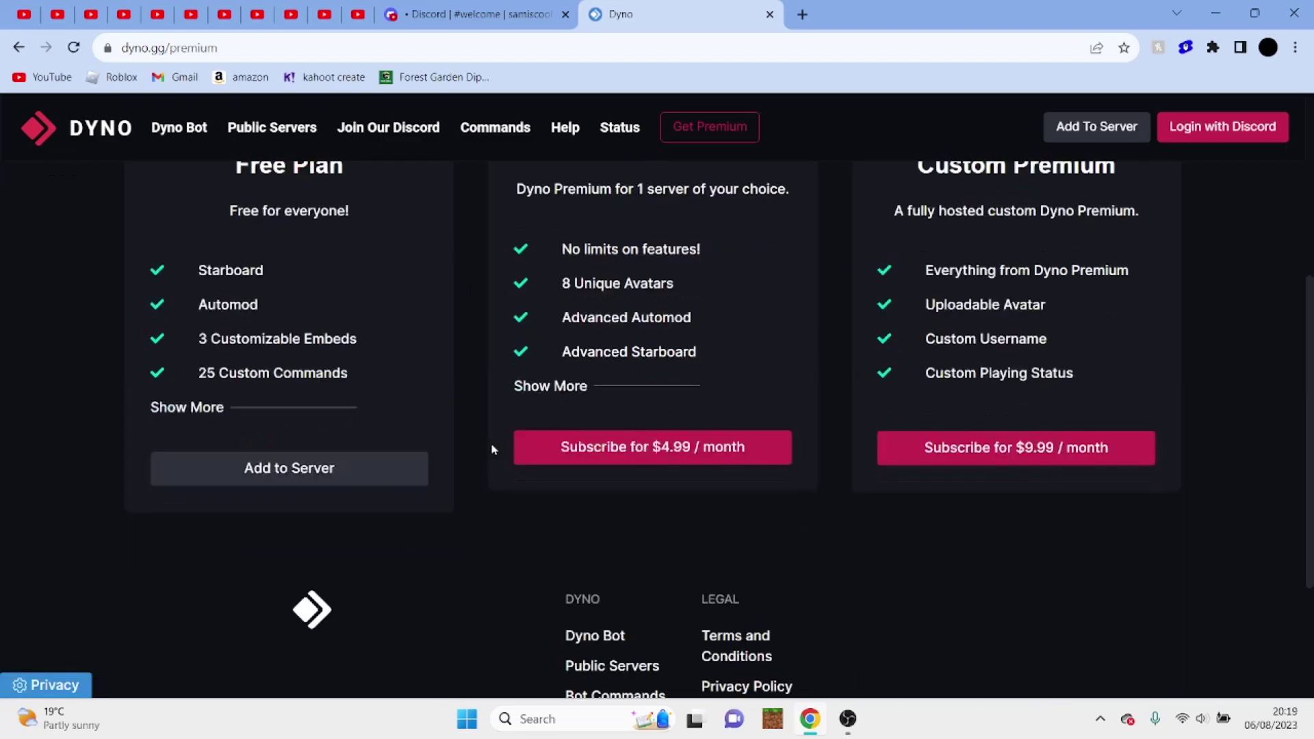
{"action": "scroll", "coordinate": [353, 468], "scroll_direction": "up", "scroll_amount": 2}
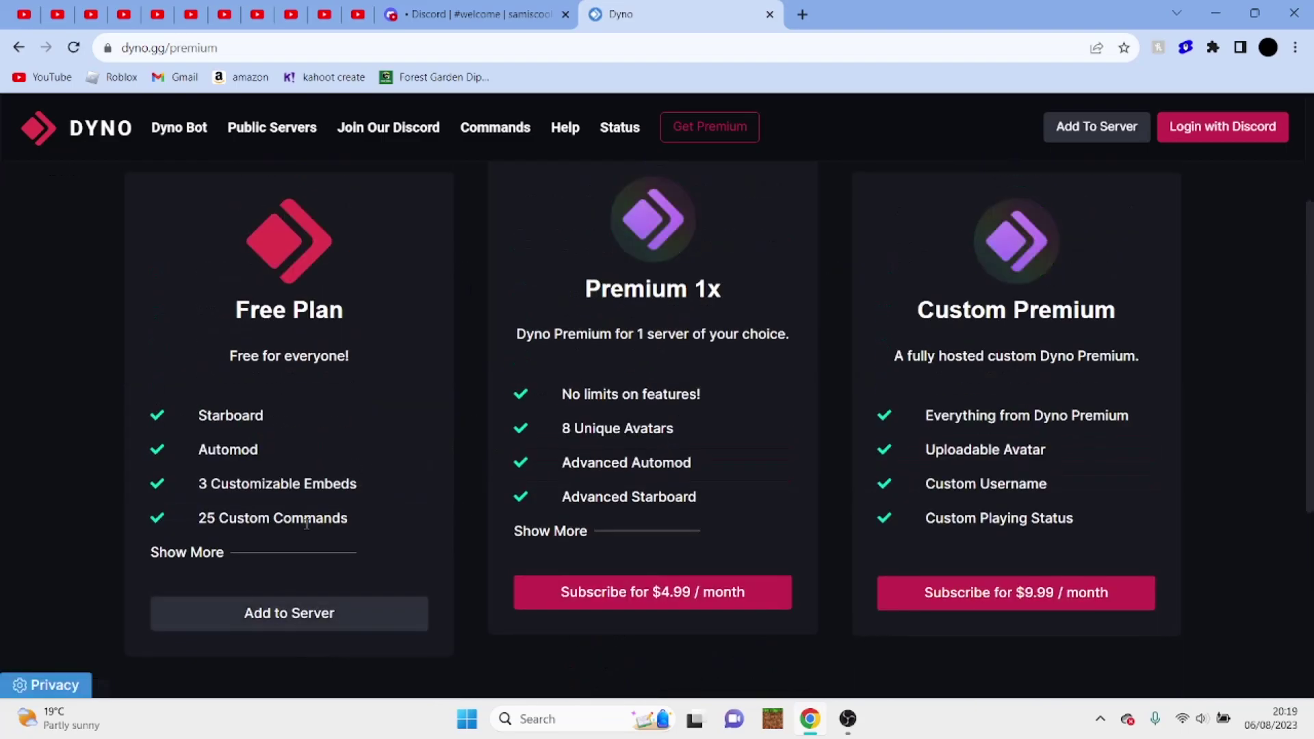
{"action": "left_click", "coordinate": [343, 616]}
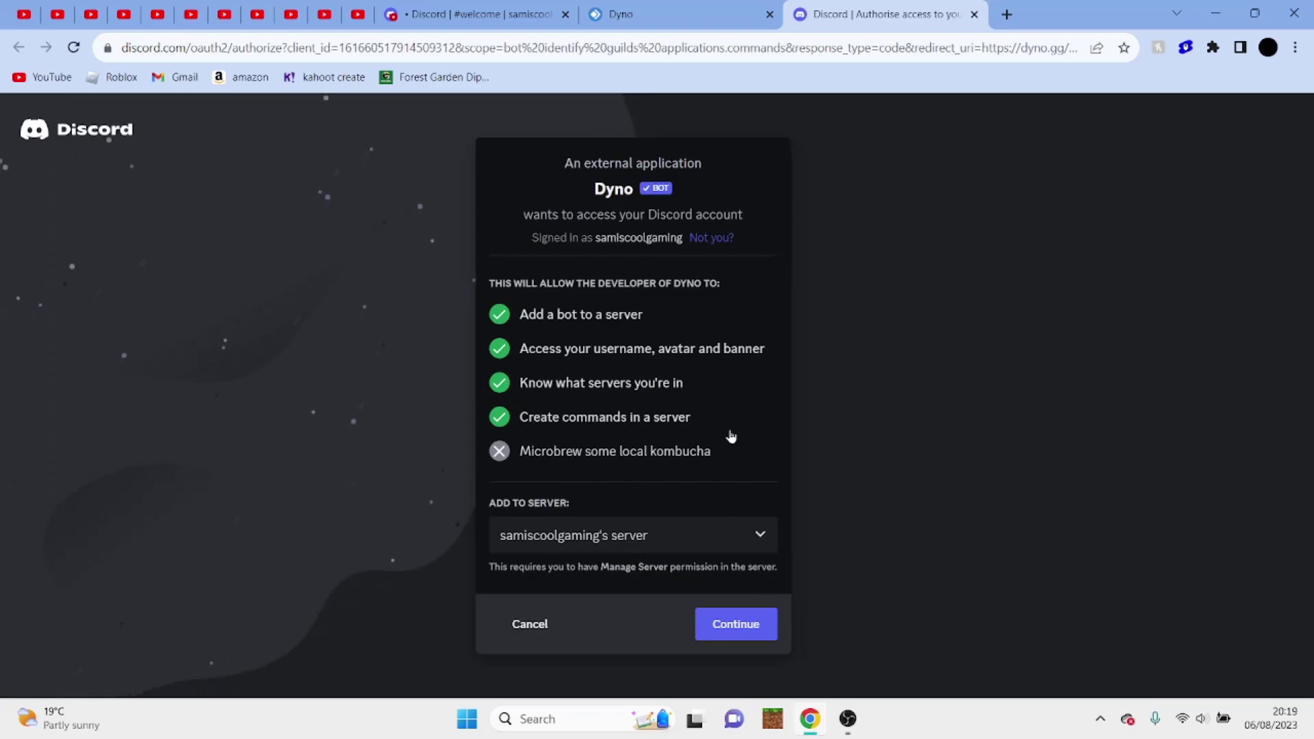
Authorise Dyno on the preselected server with all requested permissions and advance past its prefix and timezone setup.
{"action": "left_click", "coordinate": [640, 550]}
{"action": "left_click", "coordinate": [626, 510]}
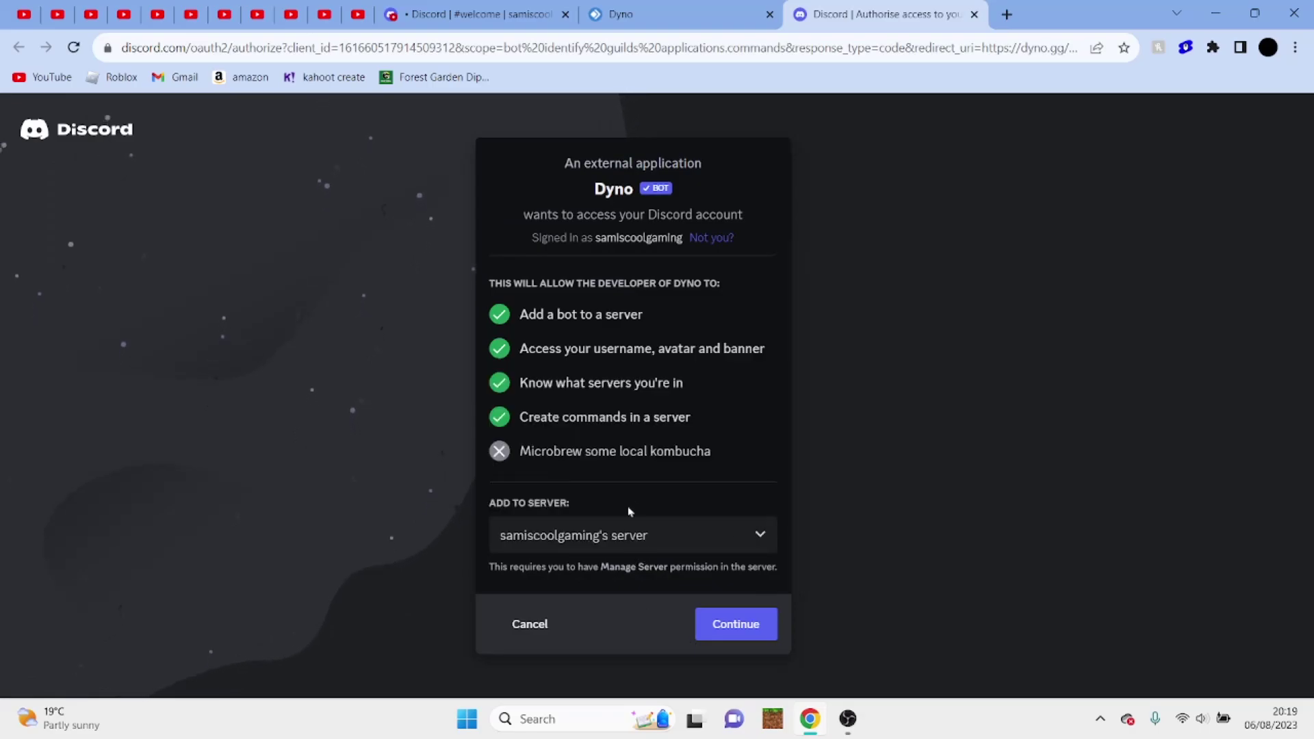
{"action": "left_click", "coordinate": [757, 625]}
{"action": "scroll", "coordinate": [553, 529], "scroll_direction": "down", "scroll_amount": 4}
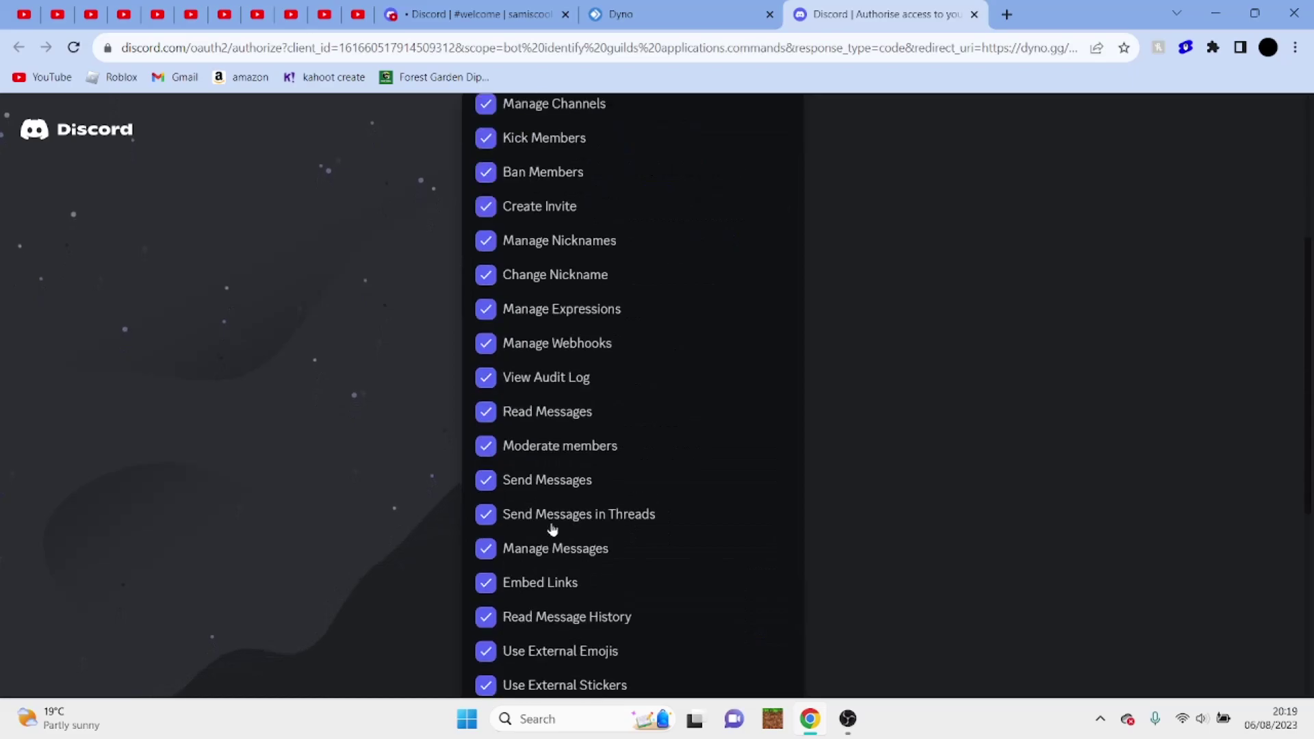
{"action": "scroll", "coordinate": [553, 529], "scroll_direction": "up", "scroll_amount": 2}
{"action": "scroll", "coordinate": [553, 529], "scroll_direction": "down", "scroll_amount": 3}
{"action": "scroll", "coordinate": [553, 529], "scroll_direction": "down", "scroll_amount": 5}
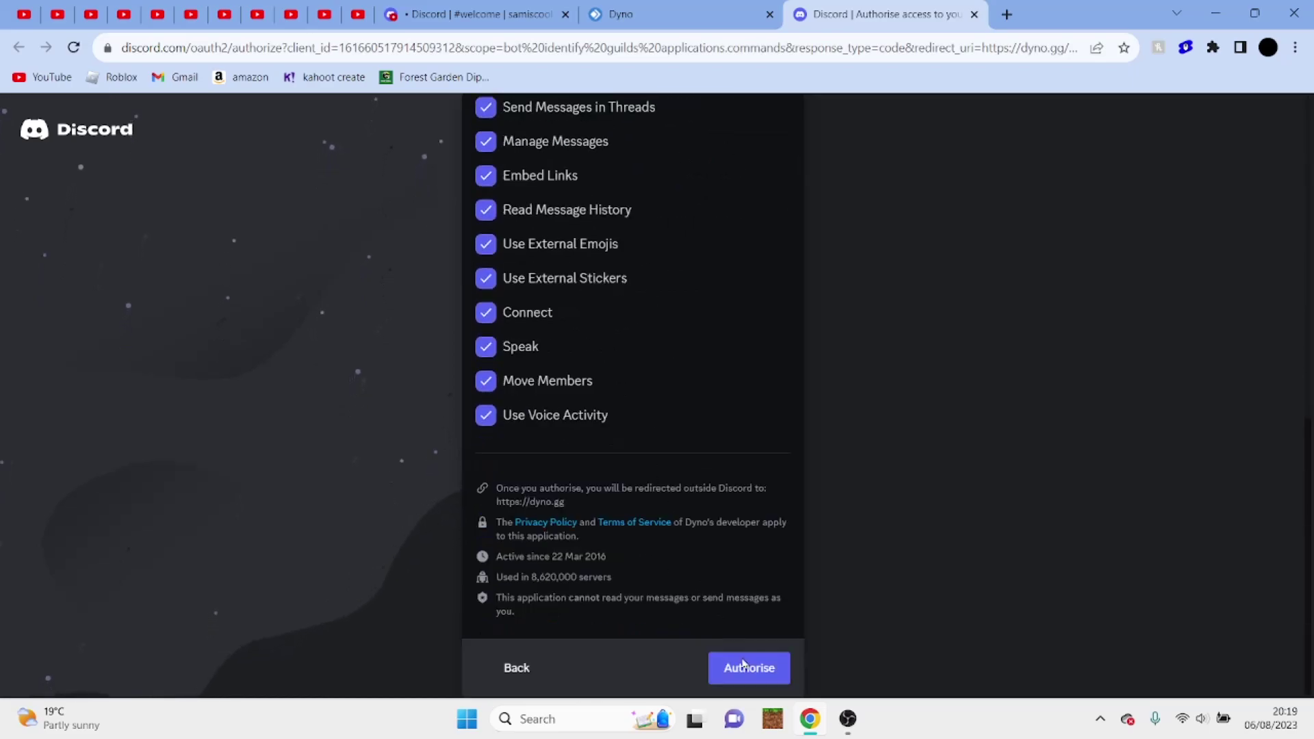
{"action": "left_click", "coordinate": [744, 664]}
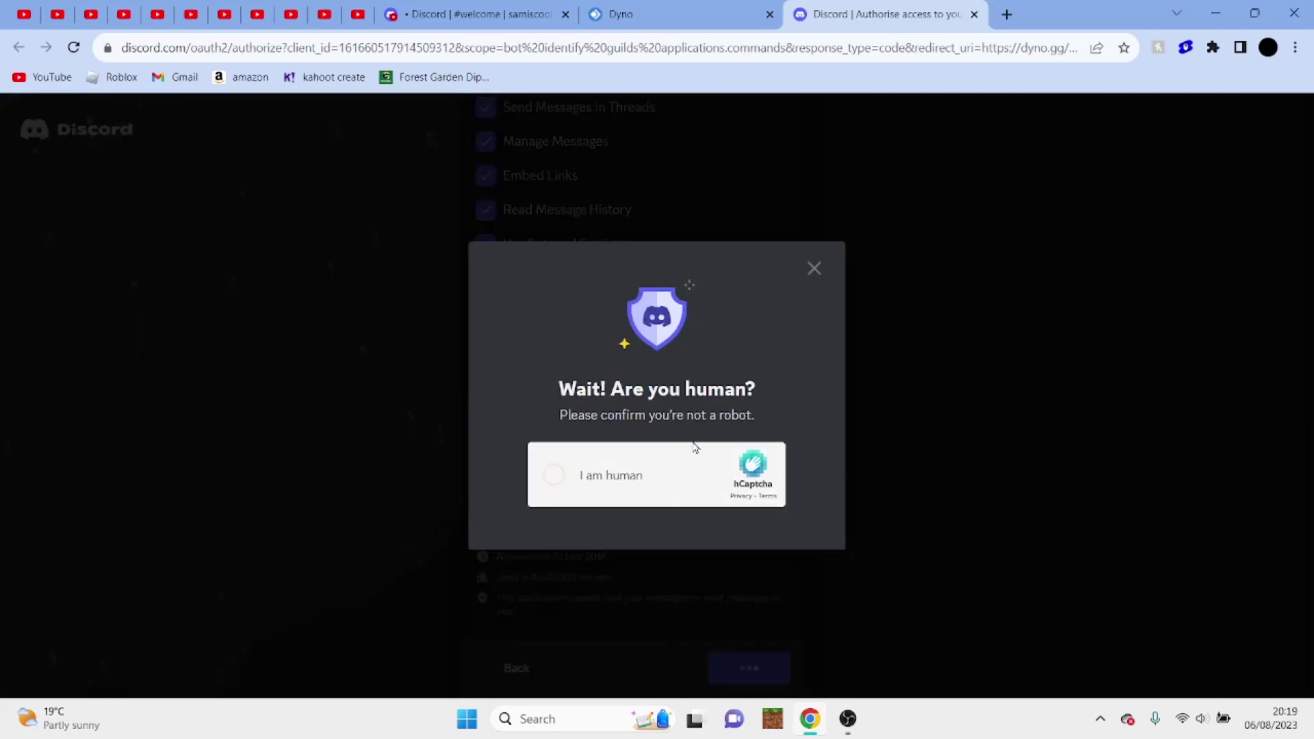
{"action": "left_click", "coordinate": [587, 482]}
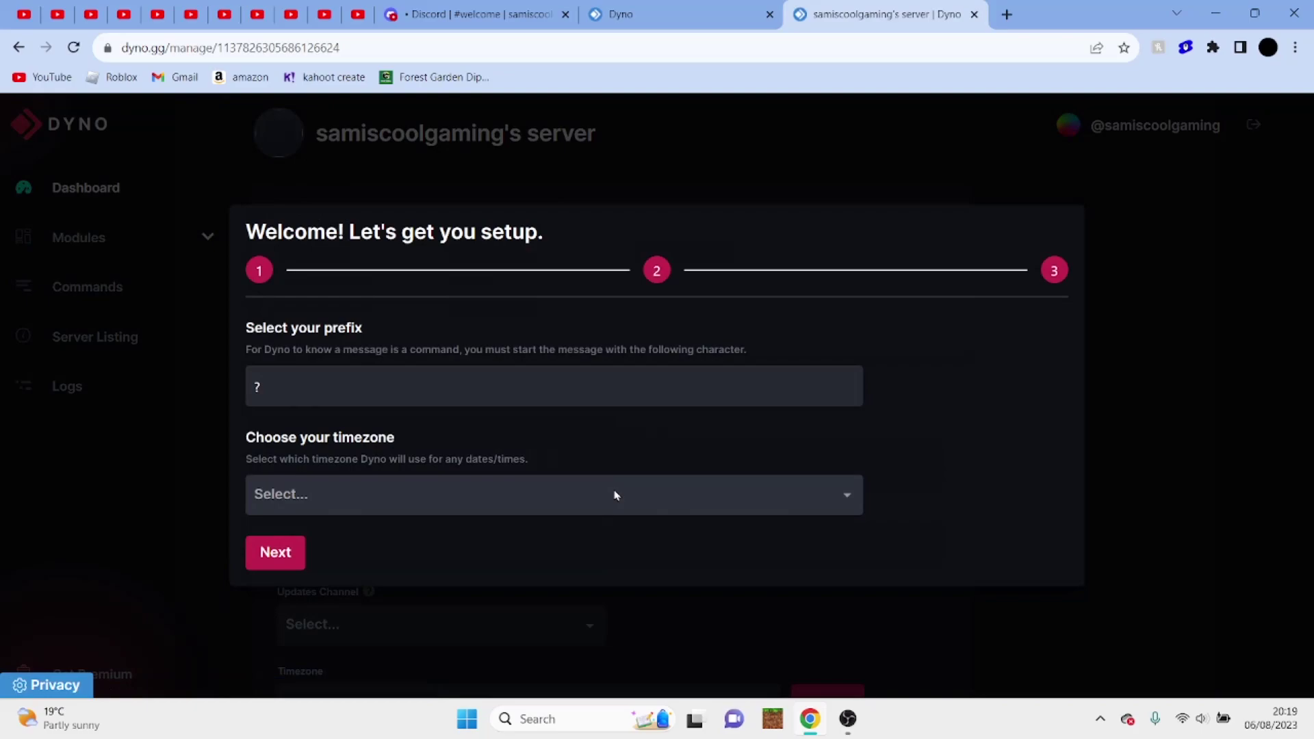
{"action": "left_click", "coordinate": [298, 552]}
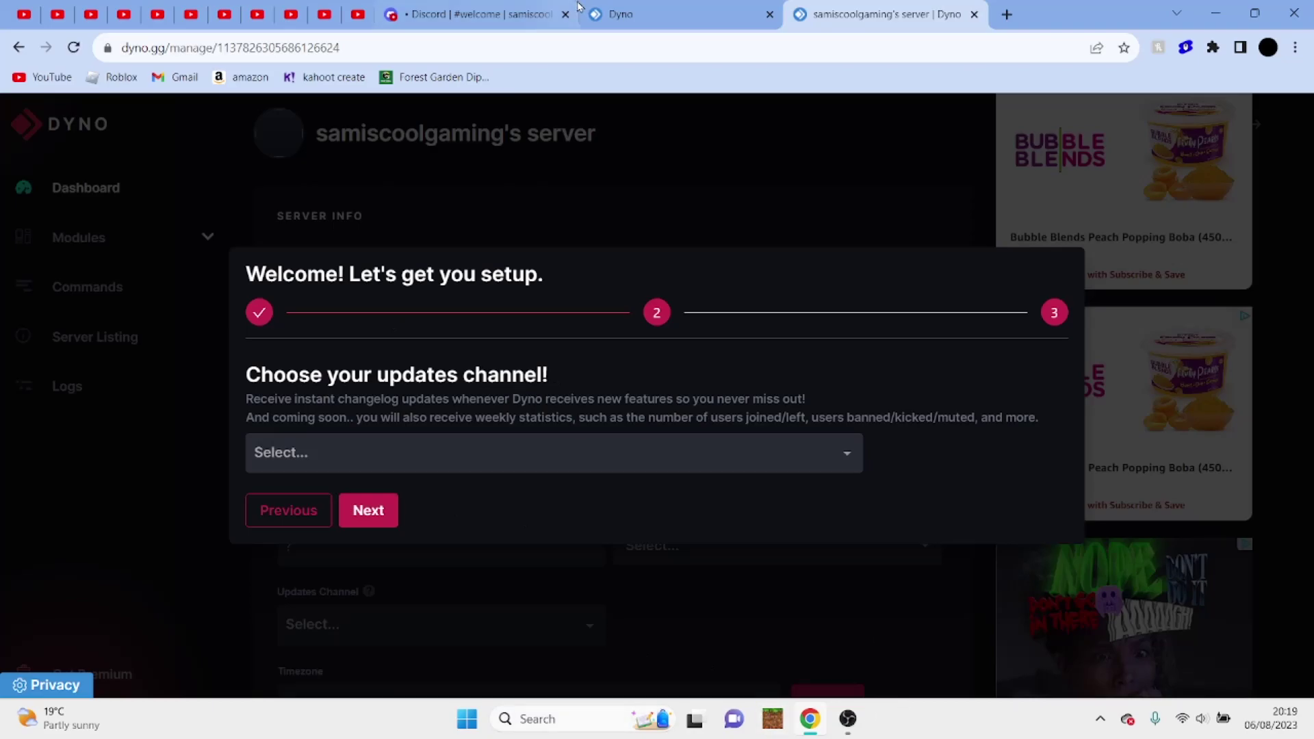
Switch back to Discord and create a text channel named announcements under Text Channels.
{"action": "left_click", "coordinate": [520, 14]}
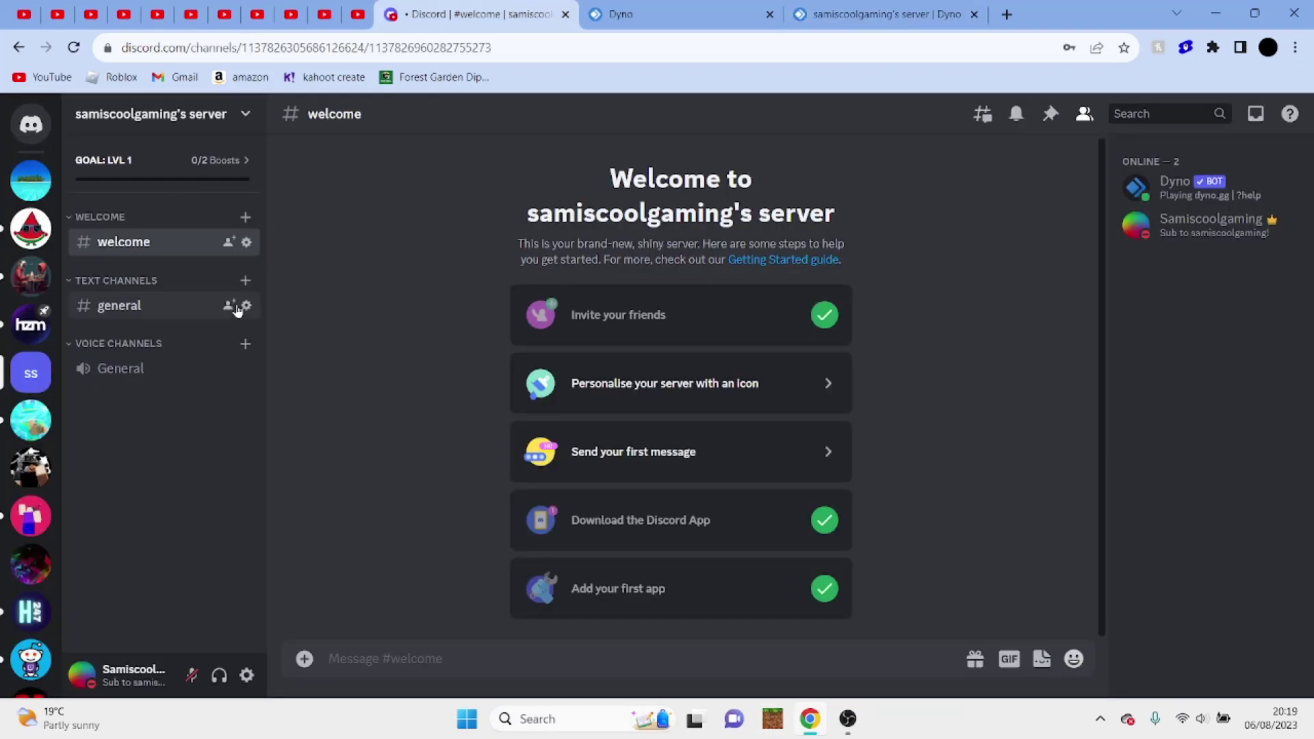
{"action": "left_click", "coordinate": [246, 306]}
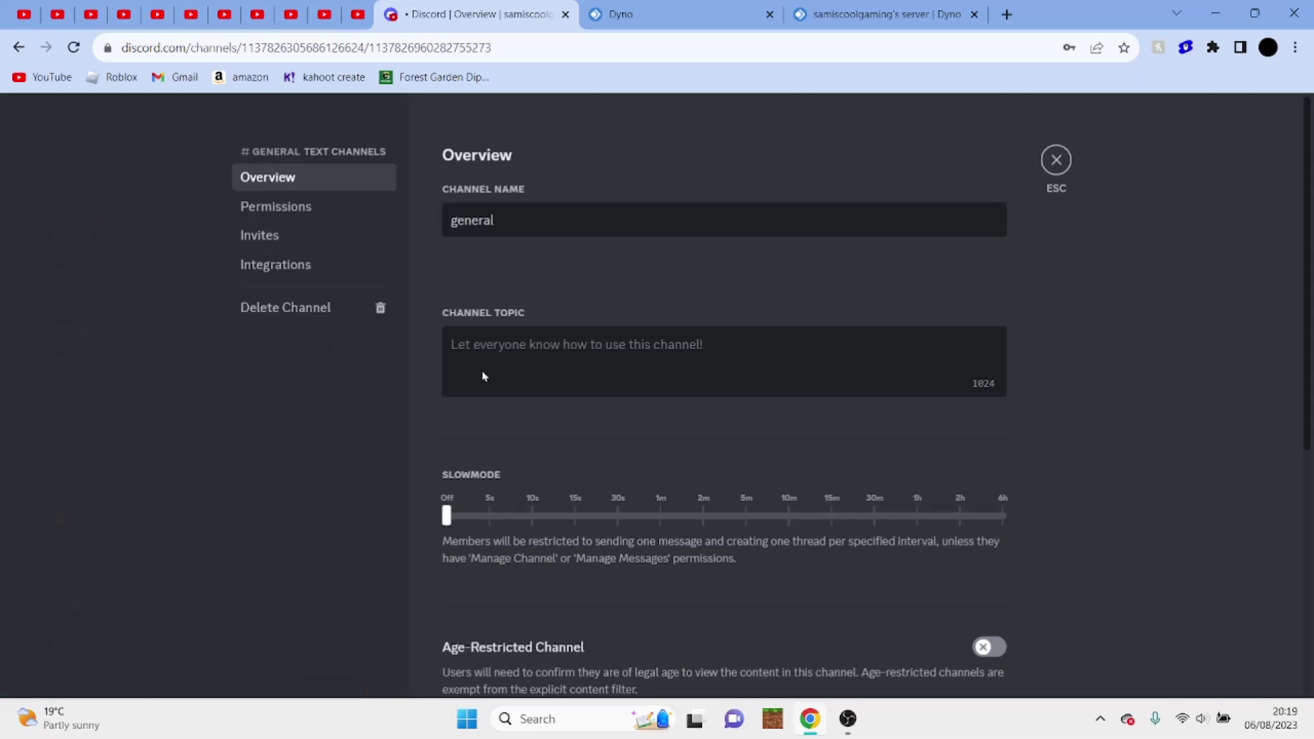
{"action": "key", "text": "Escape"}
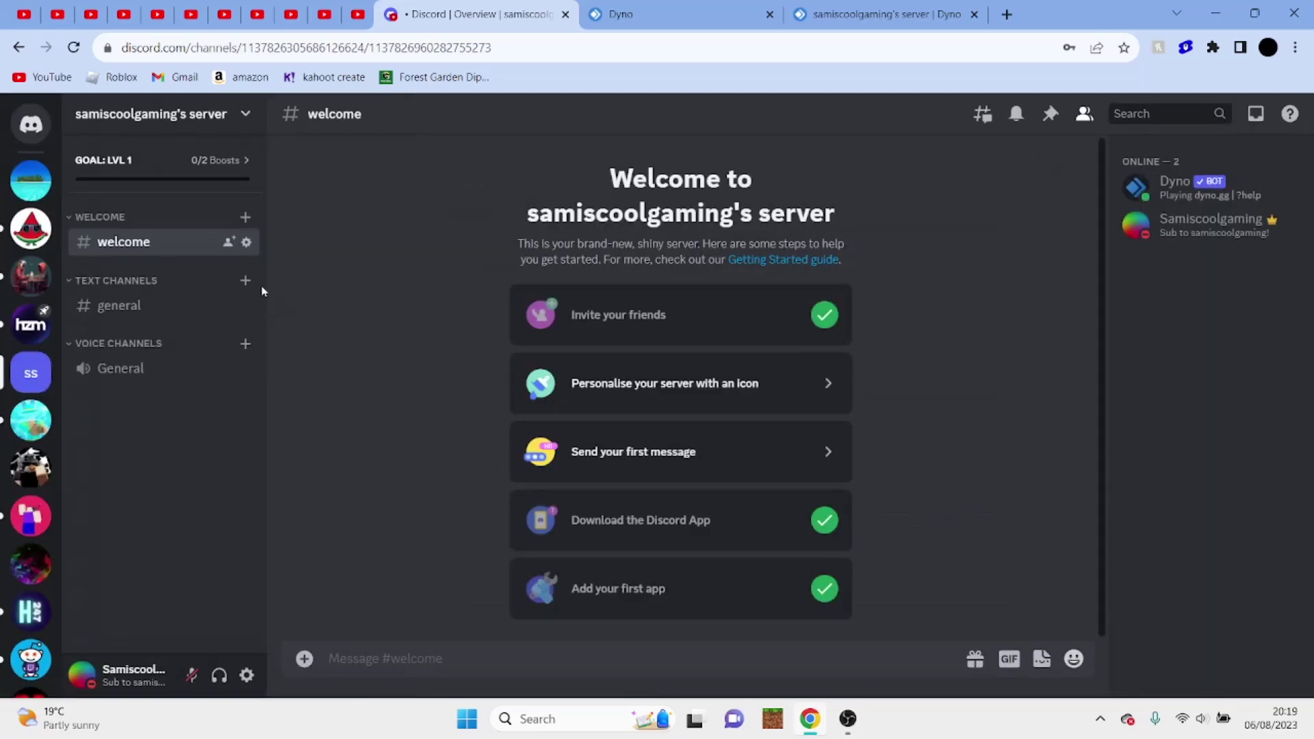
{"action": "left_click", "coordinate": [246, 280]}
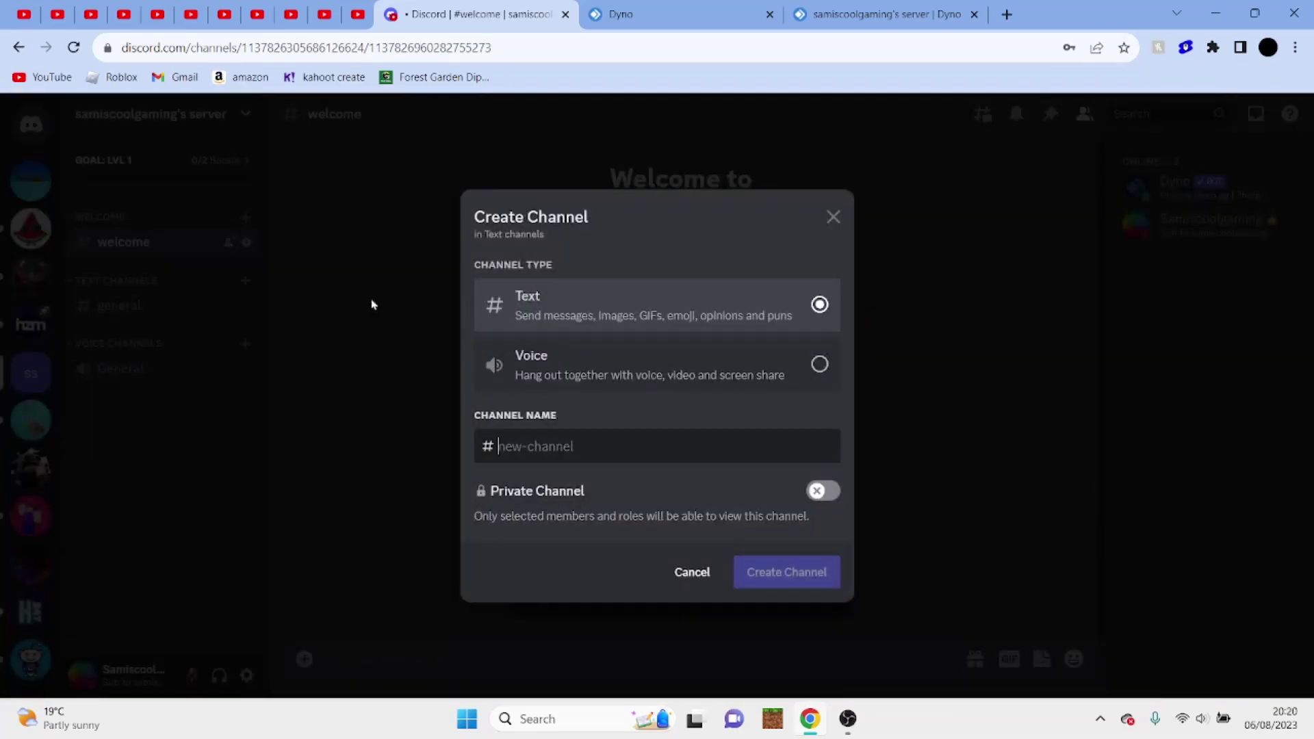
{"action": "type", "text": "announcements"}
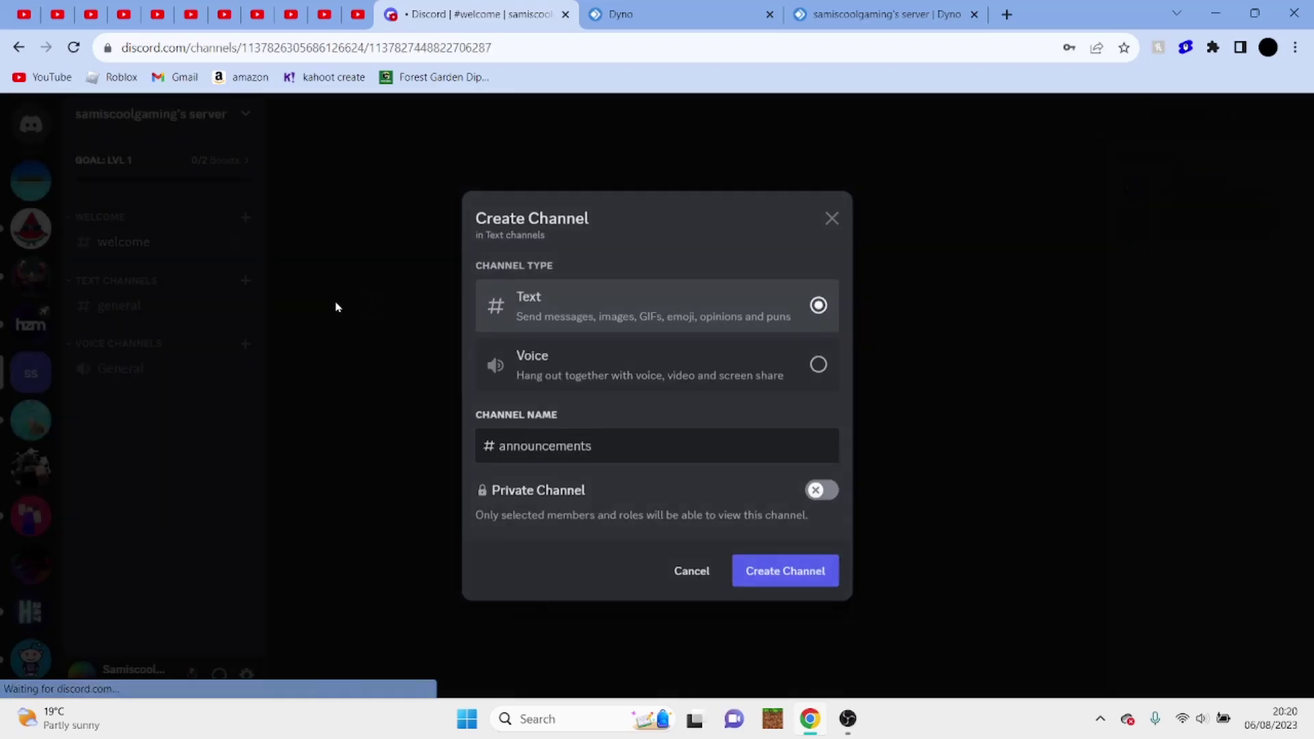
{"action": "key", "text": "Return"}
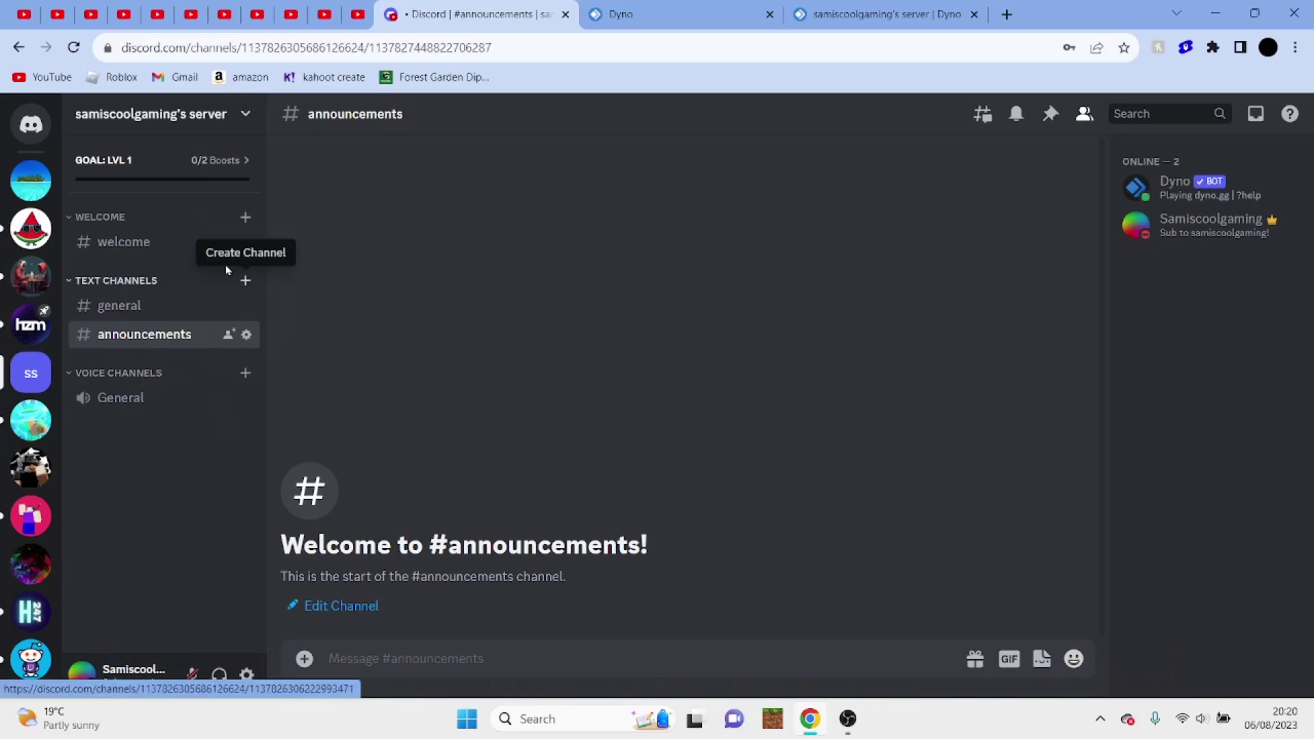
Create a new non-private category named Important in the server.
{"action": "right_click", "coordinate": [147, 275]}
{"action": "left_click", "coordinate": [206, 344]}
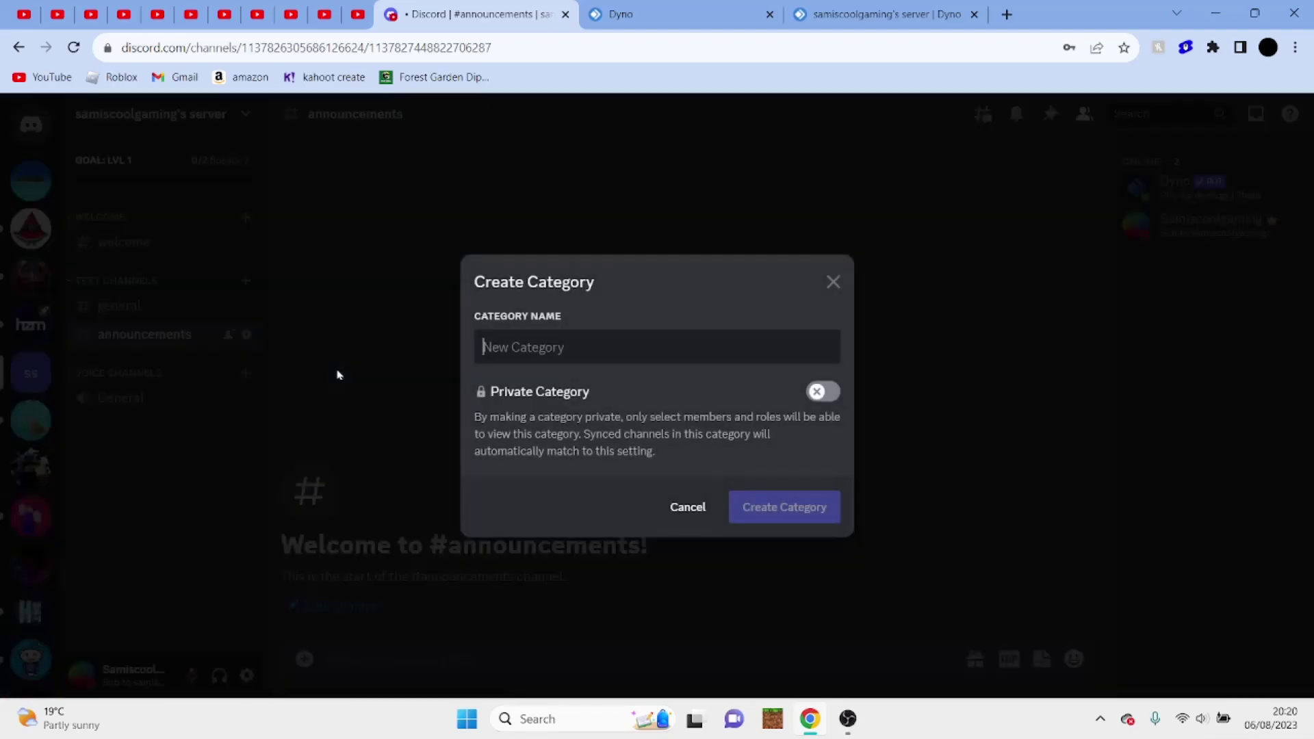
{"action": "type", "text": "("}
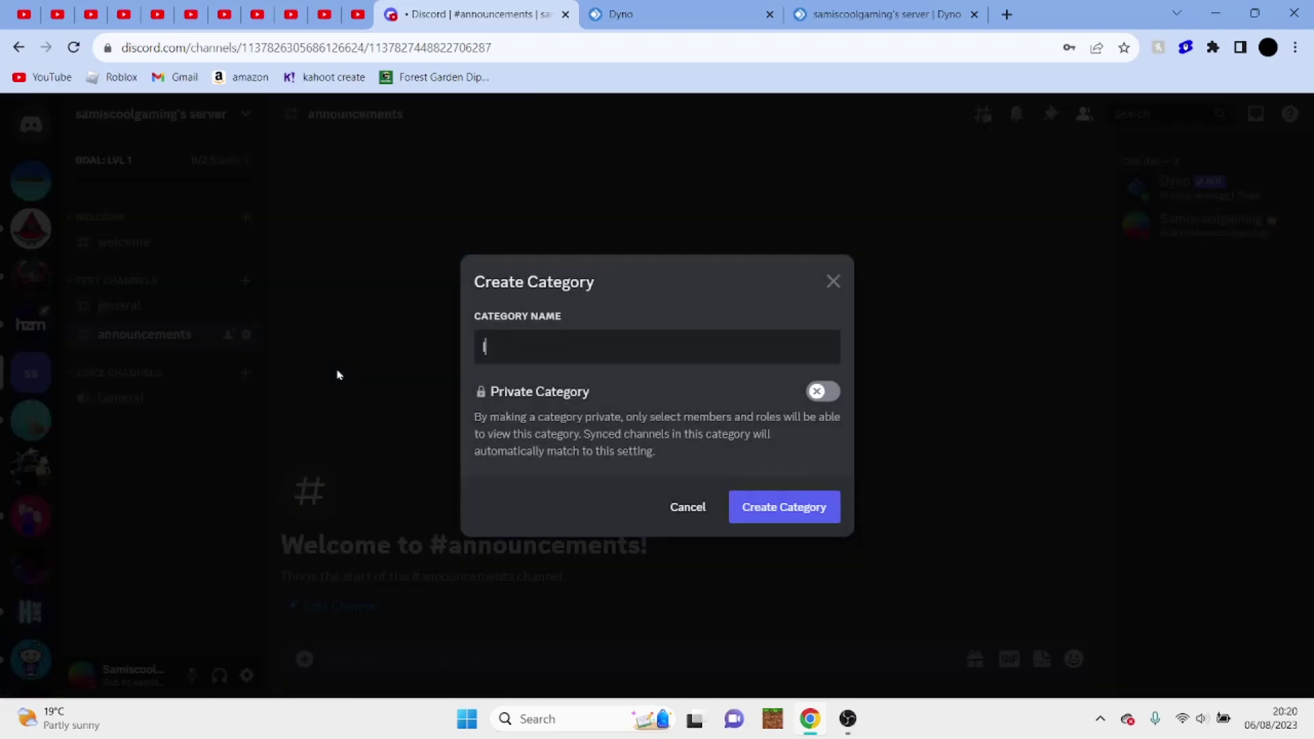
{"action": "key", "text": "Return"}
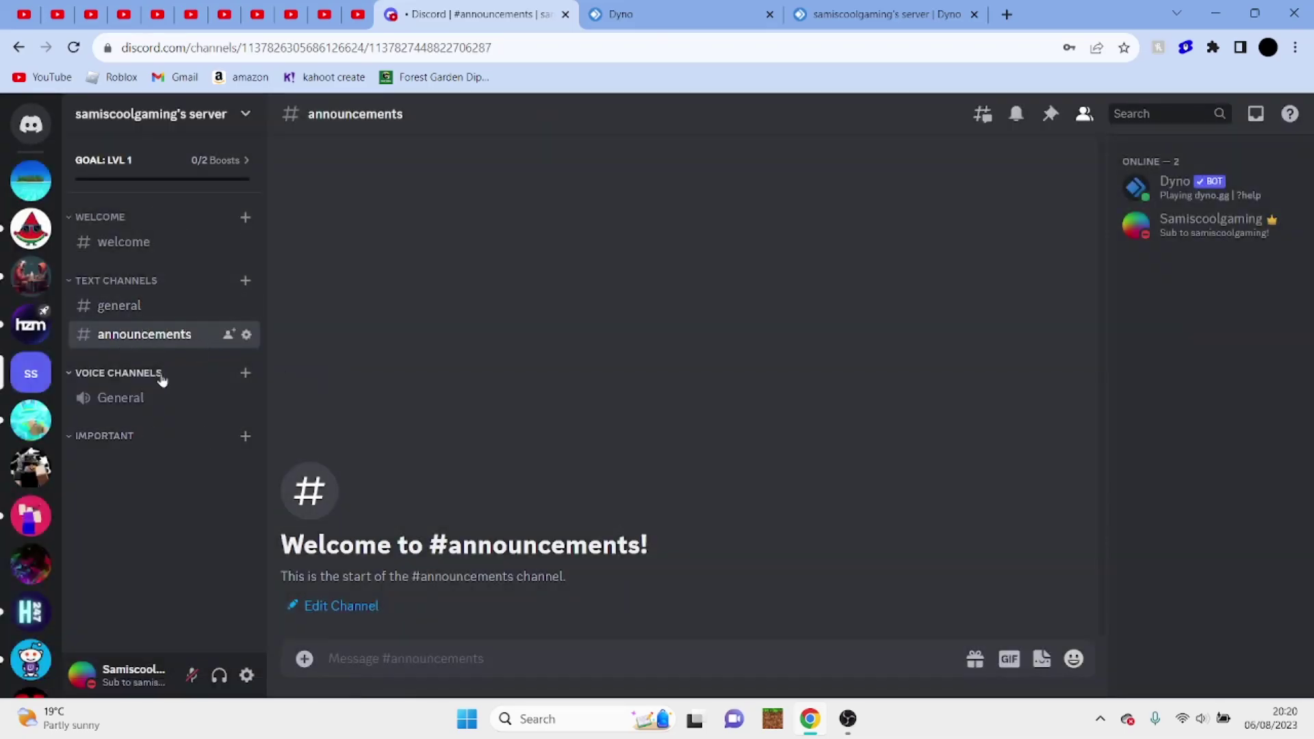
Place the Important category directly below Welcome and move the announcements channel into it.
{"action": "left_click_drag", "start_coordinate": [167, 306], "coordinate": [147, 260]}
{"action": "left_click_drag", "start_coordinate": [155, 373], "coordinate": [177, 302]}
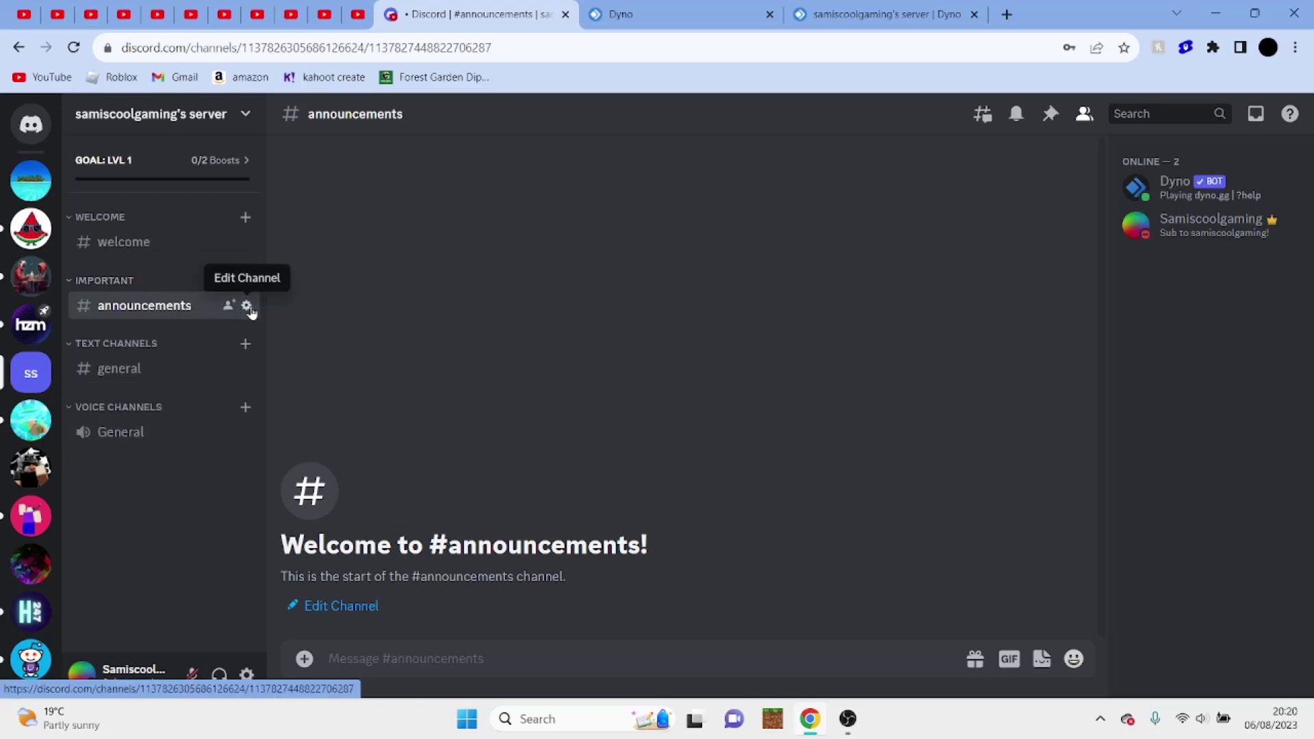
{"action": "left_click", "coordinate": [244, 307]}
{"action": "left_click", "coordinate": [1057, 160]}
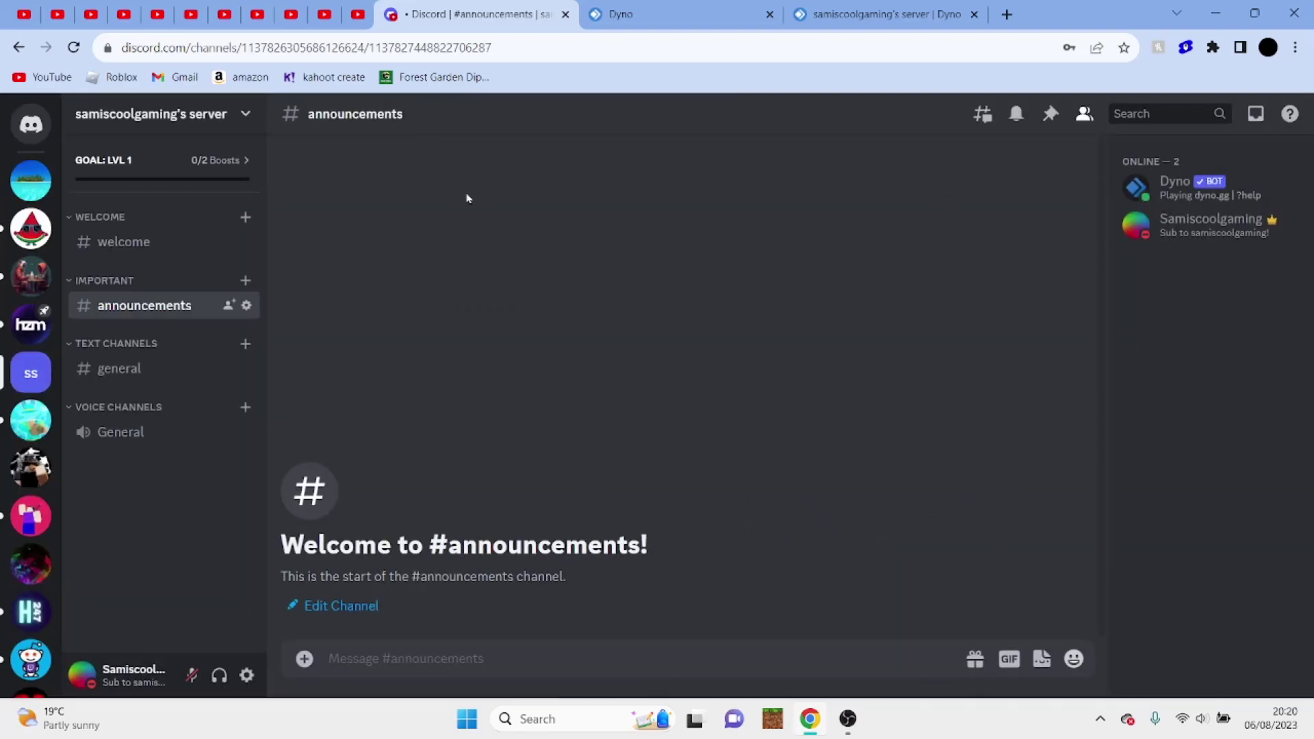
Switch to the Dyno dashboard and leave the guided setup without choosing an updates channel.
{"action": "left_click", "coordinate": [865, 13]}
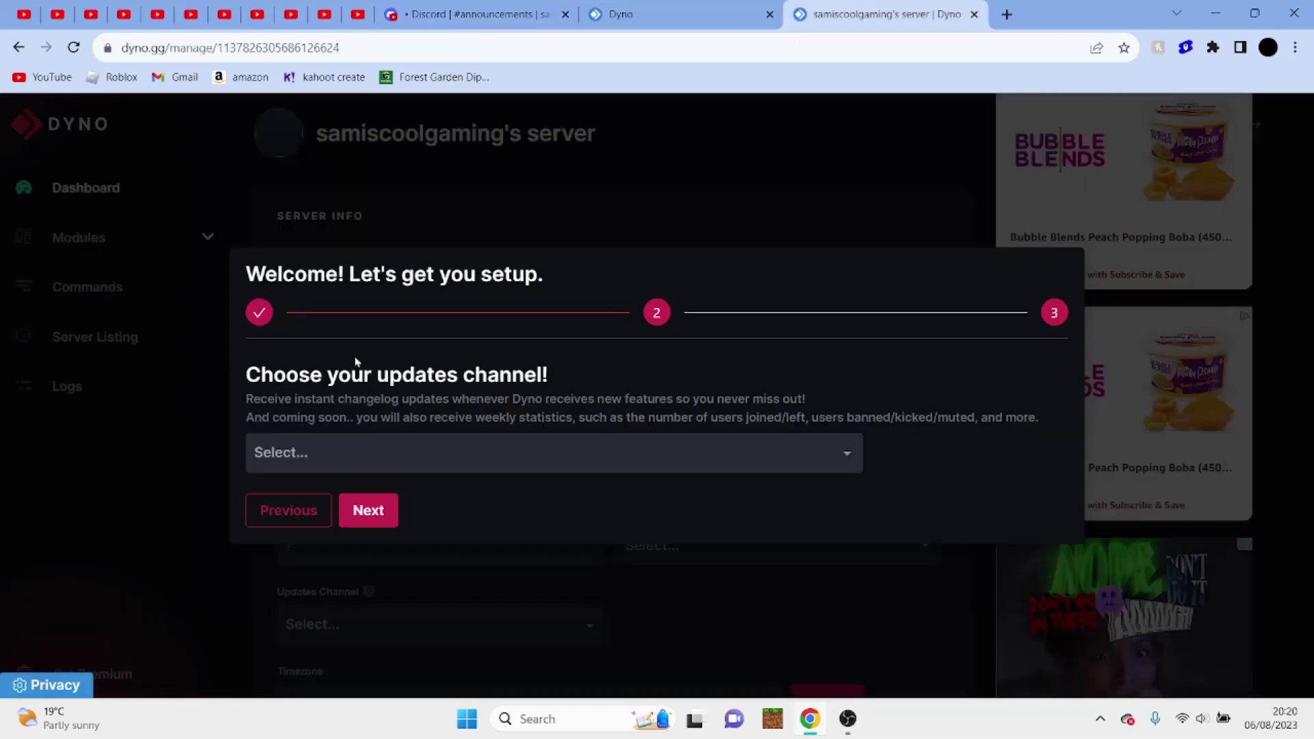
{"action": "left_click", "coordinate": [317, 445]}
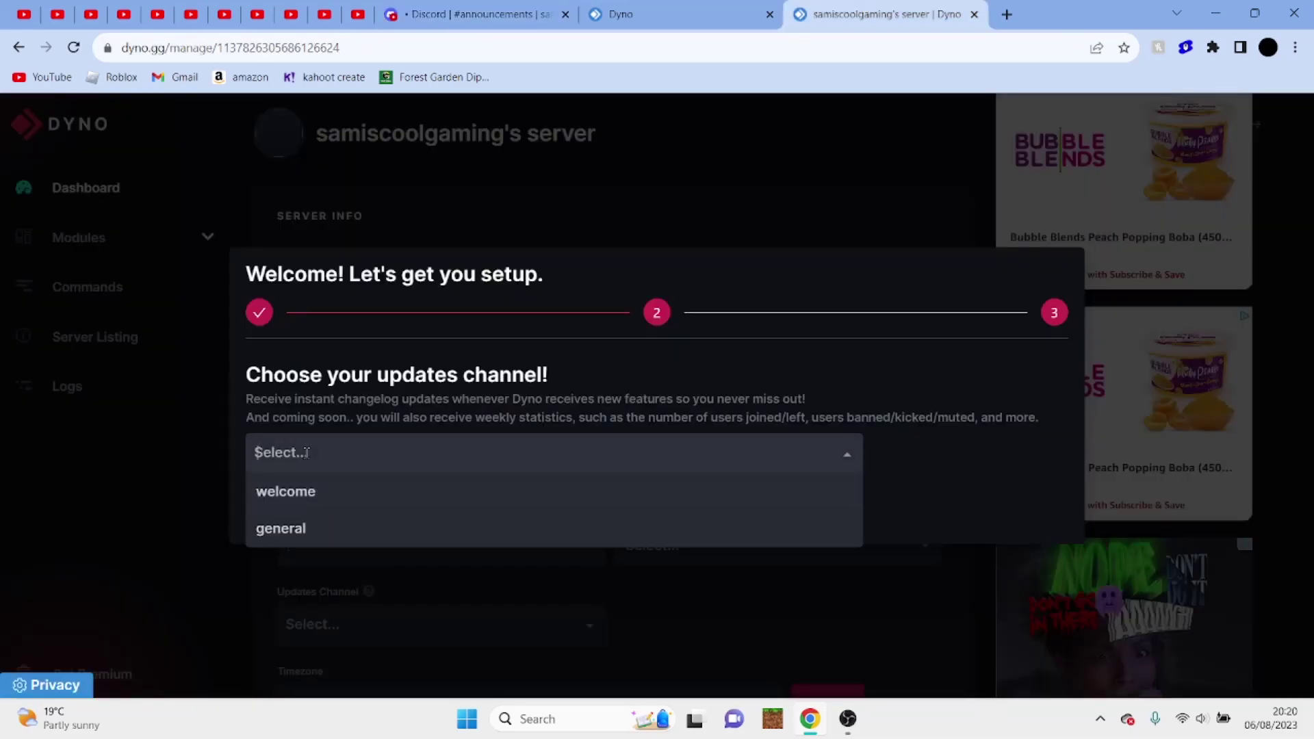
{"action": "left_click", "coordinate": [334, 424]}
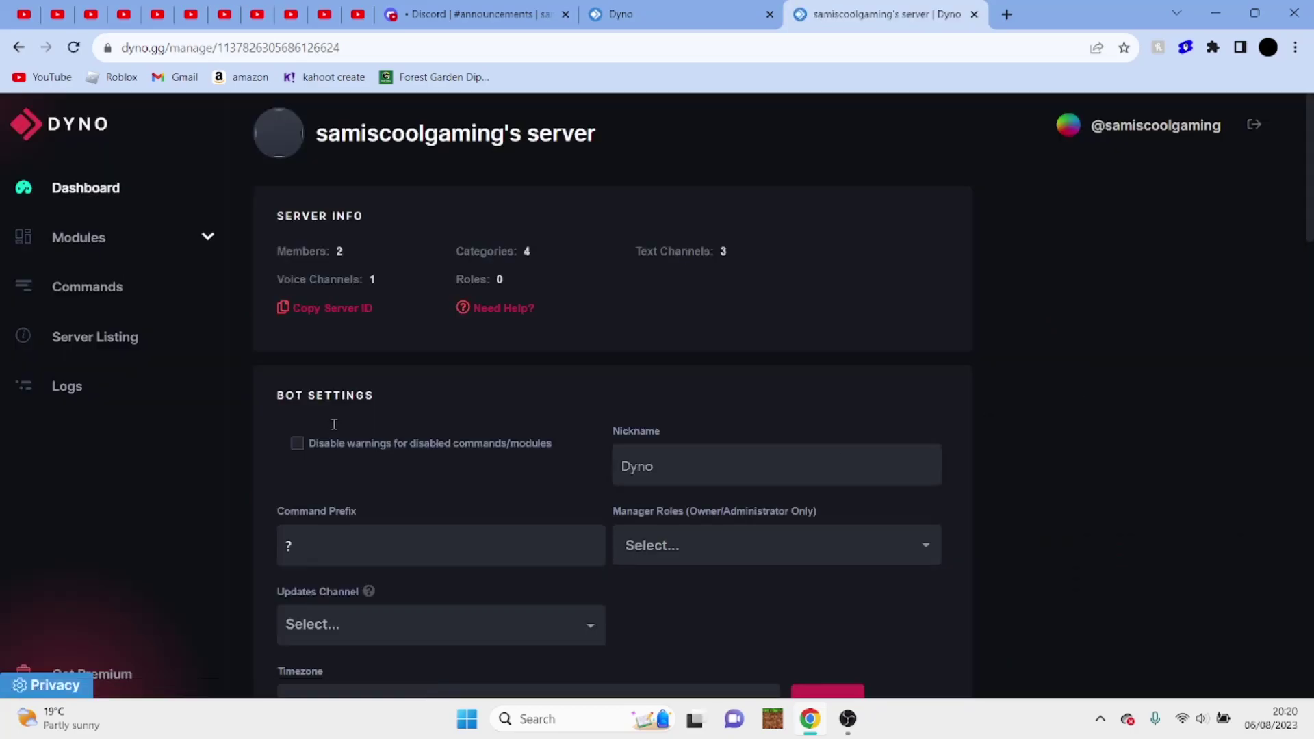
Set Dyno's updates channel to announcements in the bot settings.
{"action": "scroll", "coordinate": [402, 455], "scroll_direction": "down", "scroll_amount": 2}
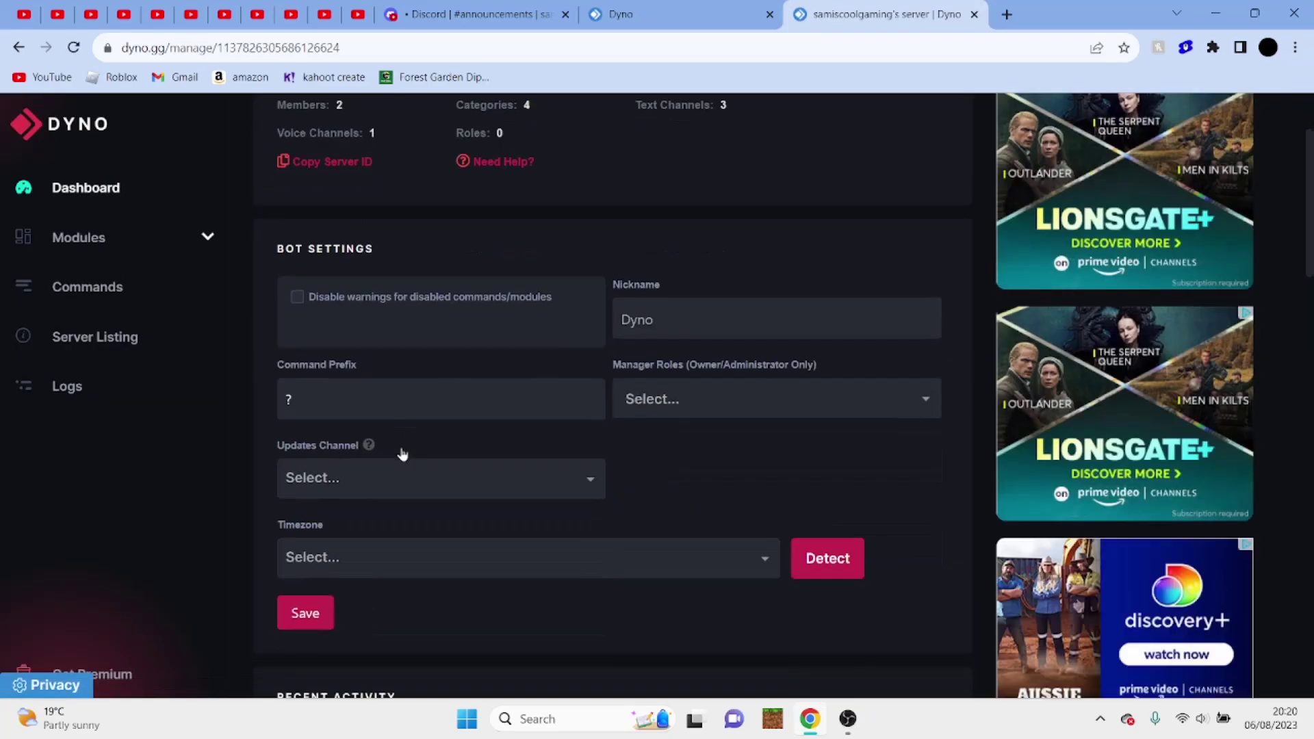
{"action": "left_click", "coordinate": [396, 465]}
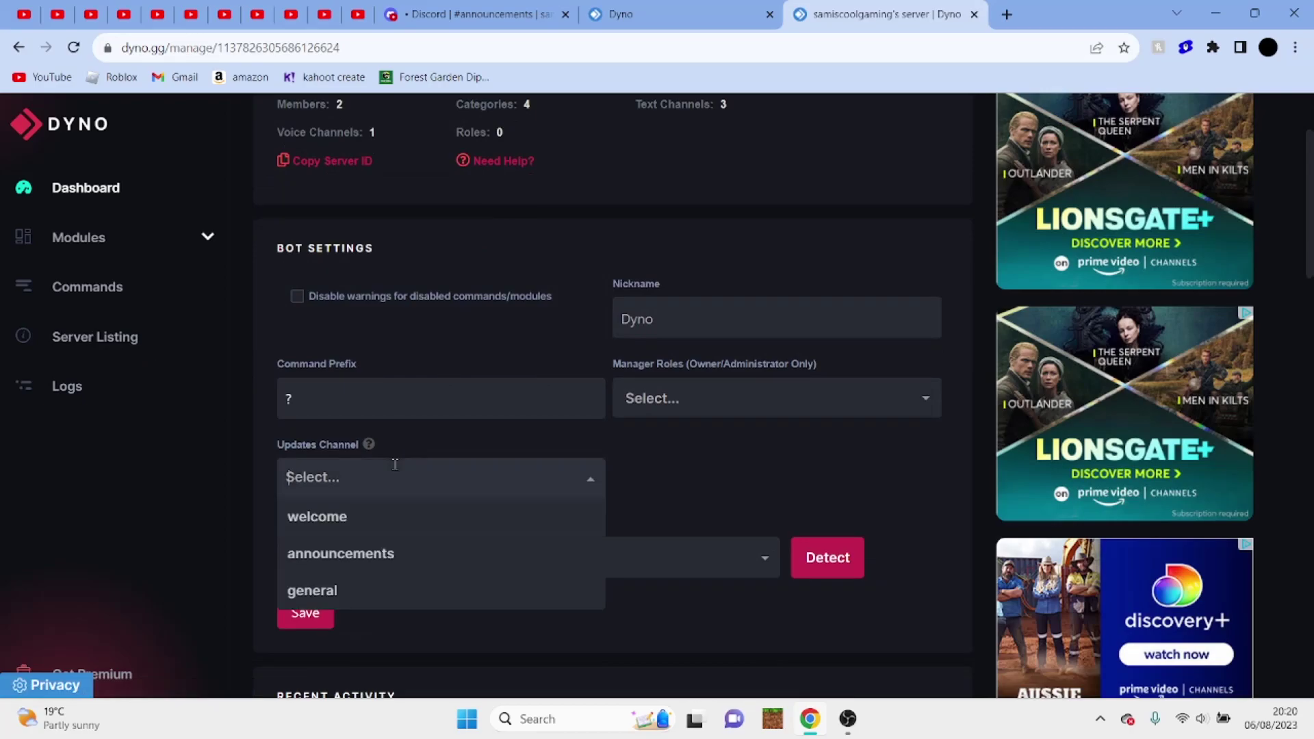
{"action": "left_click", "coordinate": [347, 554]}
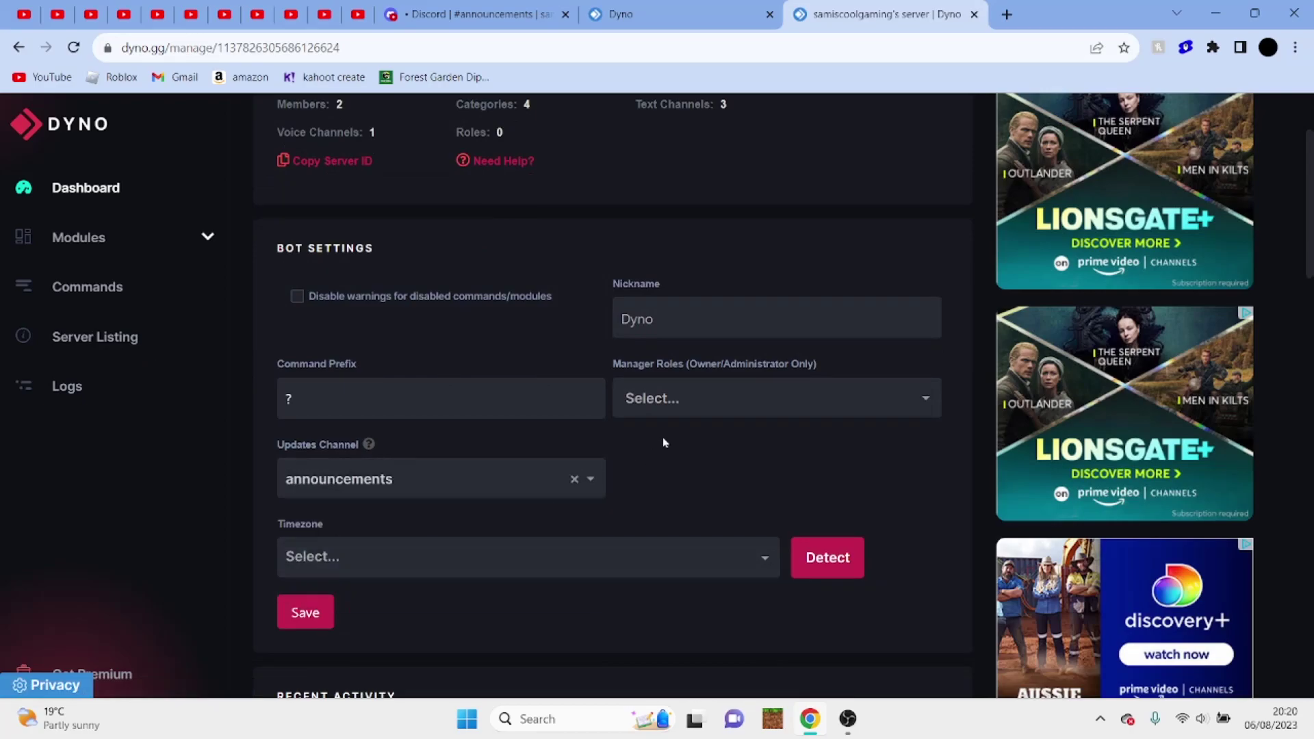
{"action": "scroll", "coordinate": [390, 531], "scroll_direction": "down", "scroll_amount": 1}
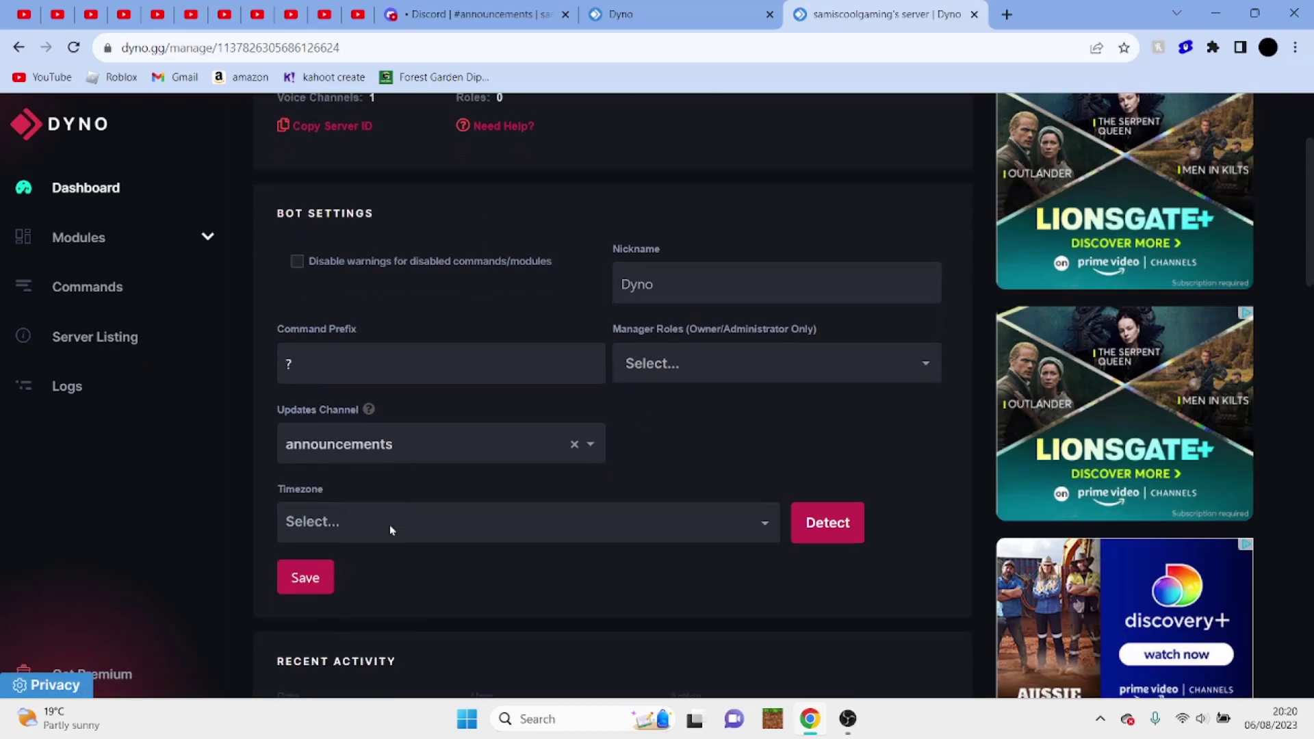
Open Dyno's Welcome module, set the message type to Message and choose welcome as the welcome channel.
{"action": "scroll", "coordinate": [391, 531], "scroll_direction": "up", "scroll_amount": 3}
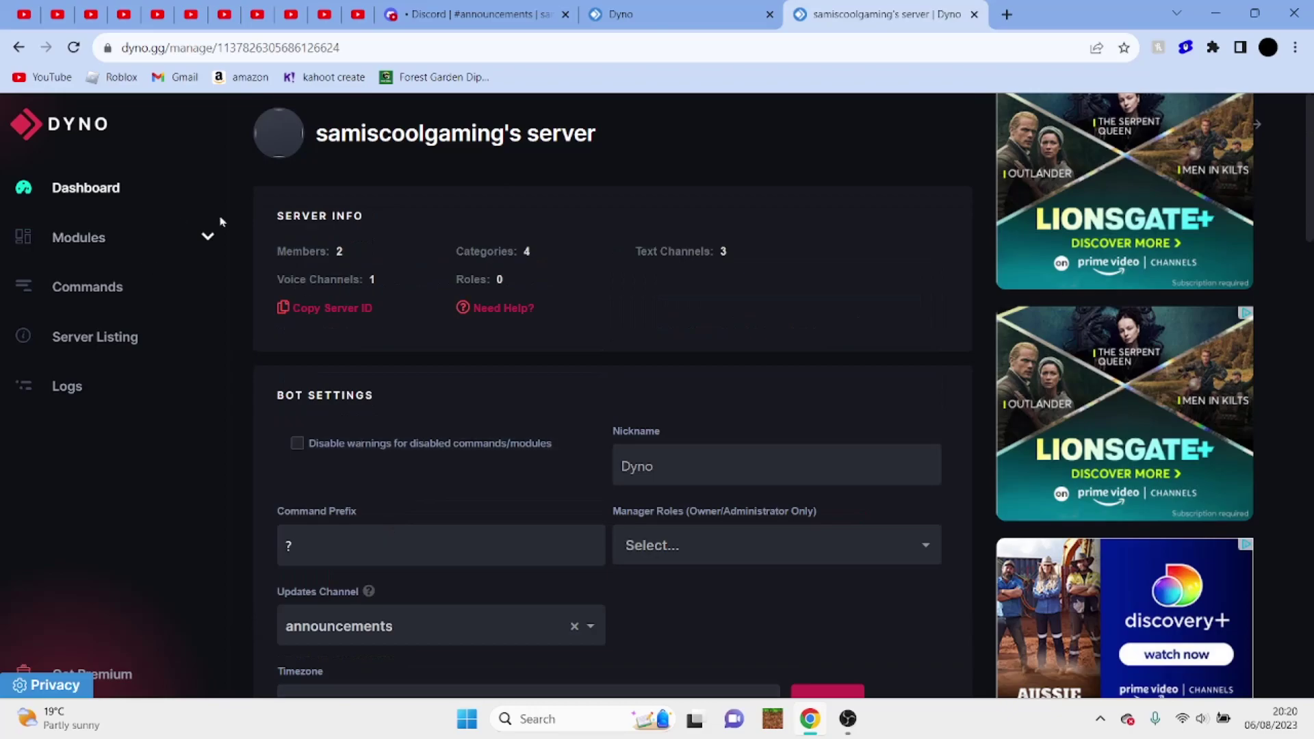
{"action": "left_click", "coordinate": [206, 241]}
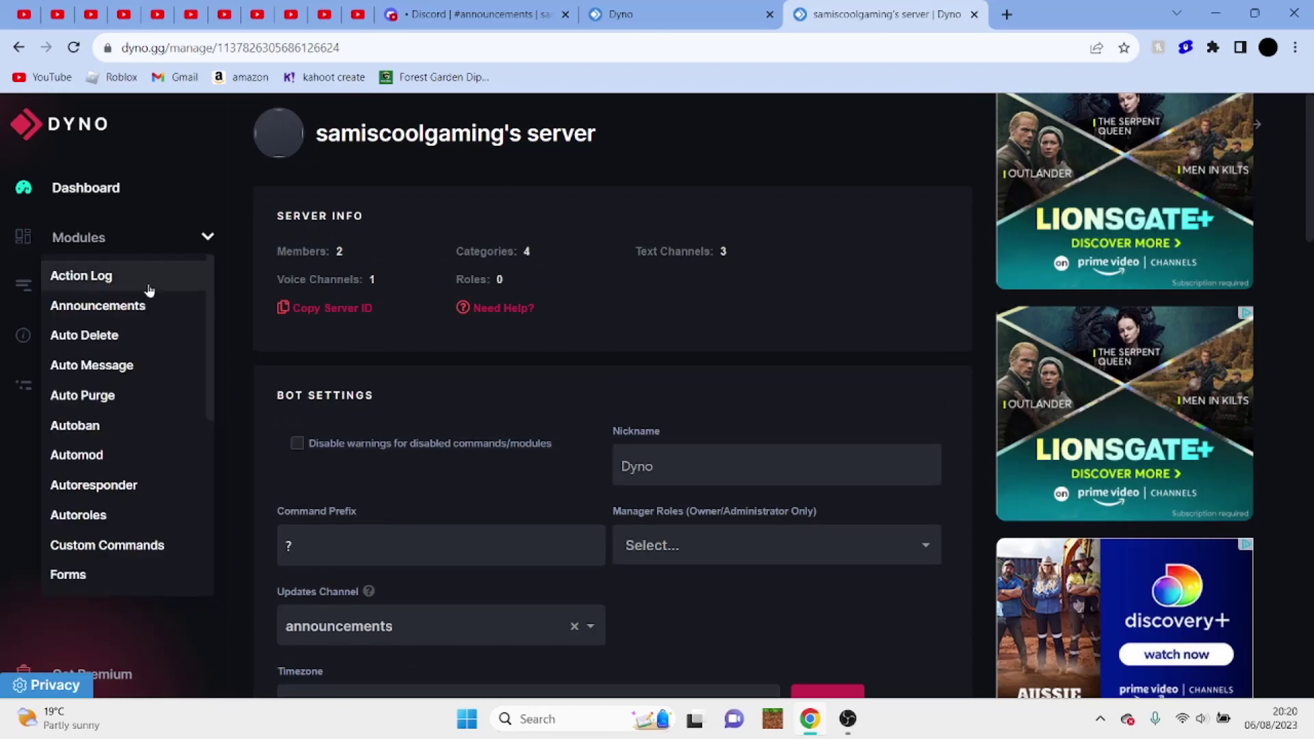
{"action": "scroll", "coordinate": [102, 387], "scroll_direction": "down", "scroll_amount": 2}
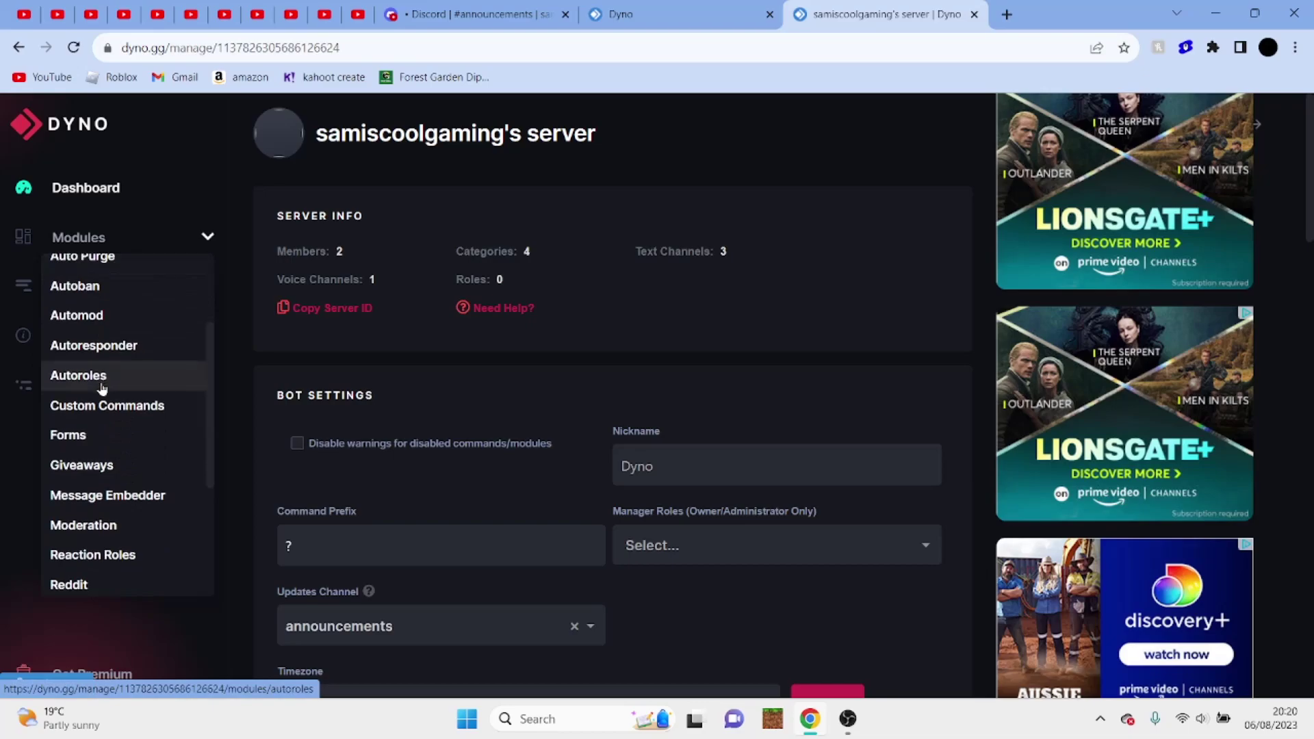
{"action": "scroll", "coordinate": [103, 388], "scroll_direction": "down", "scroll_amount": 3}
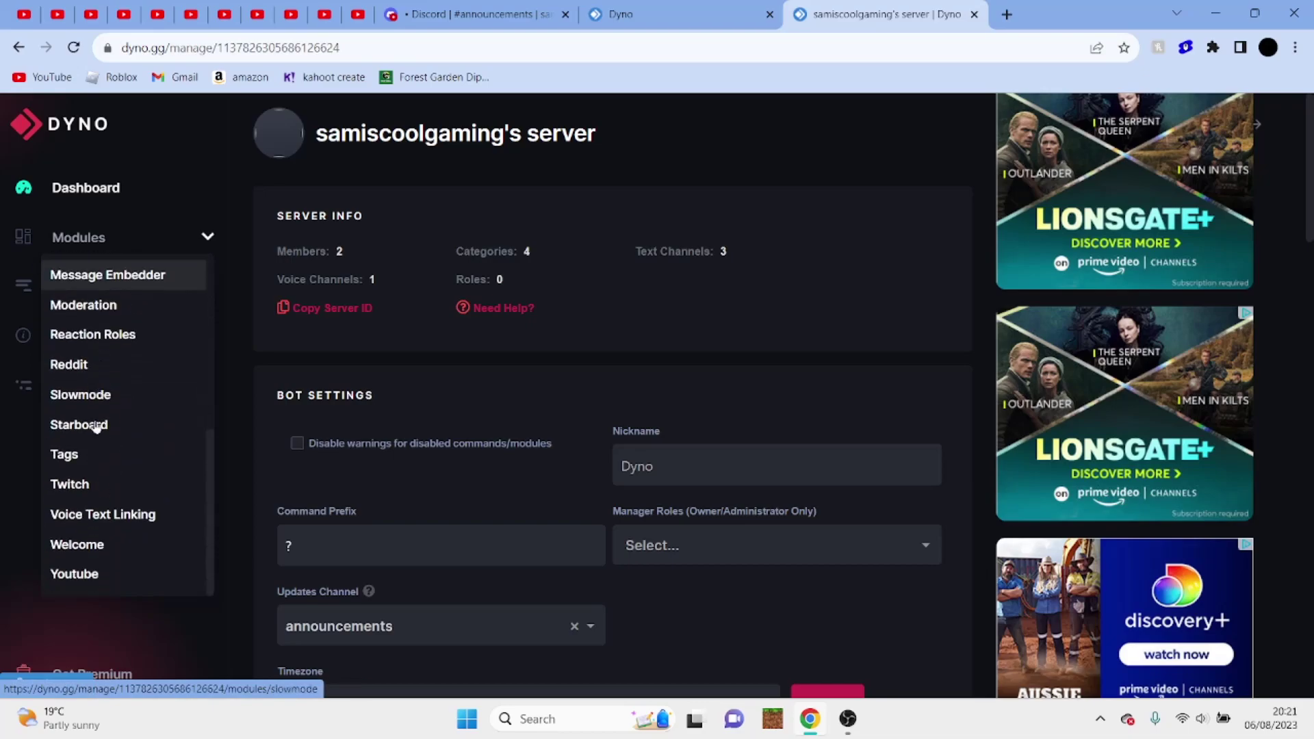
{"action": "left_click", "coordinate": [87, 546]}
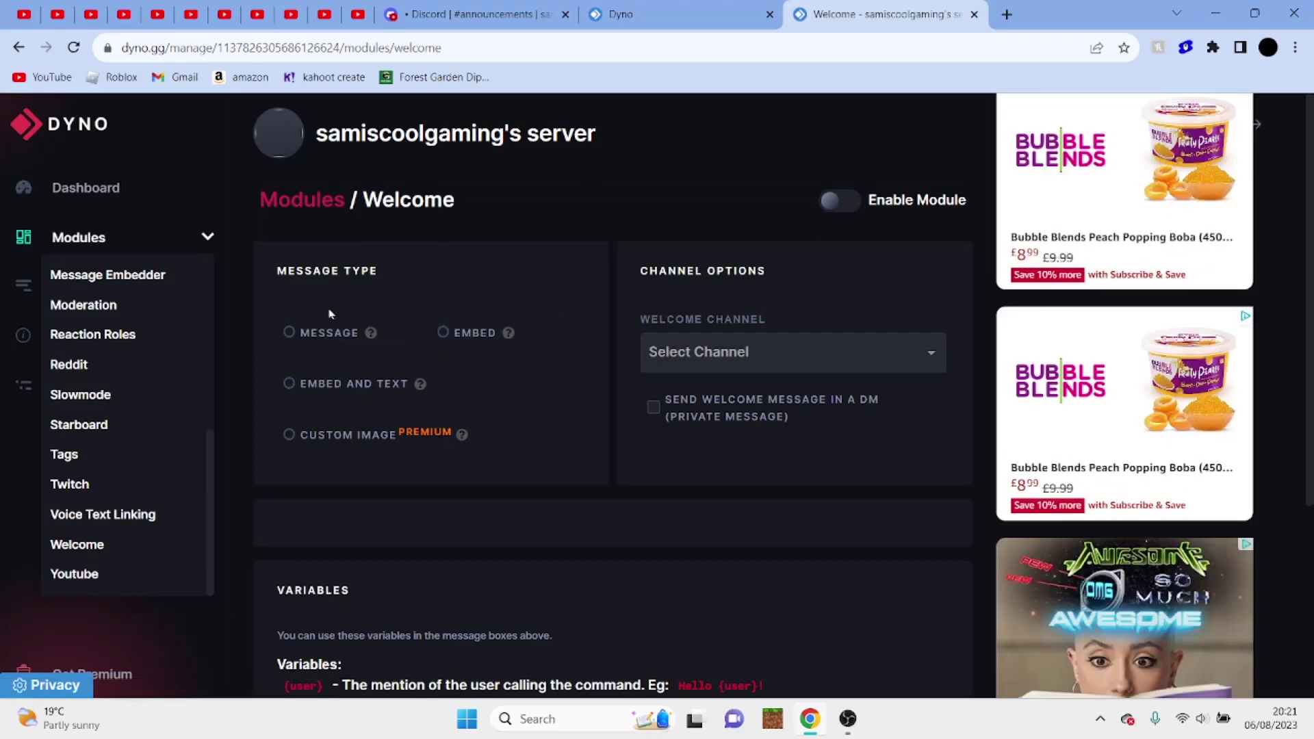
{"action": "left_click", "coordinate": [355, 345]}
{"action": "left_click", "coordinate": [705, 351]}
{"action": "left_click", "coordinate": [705, 388]}
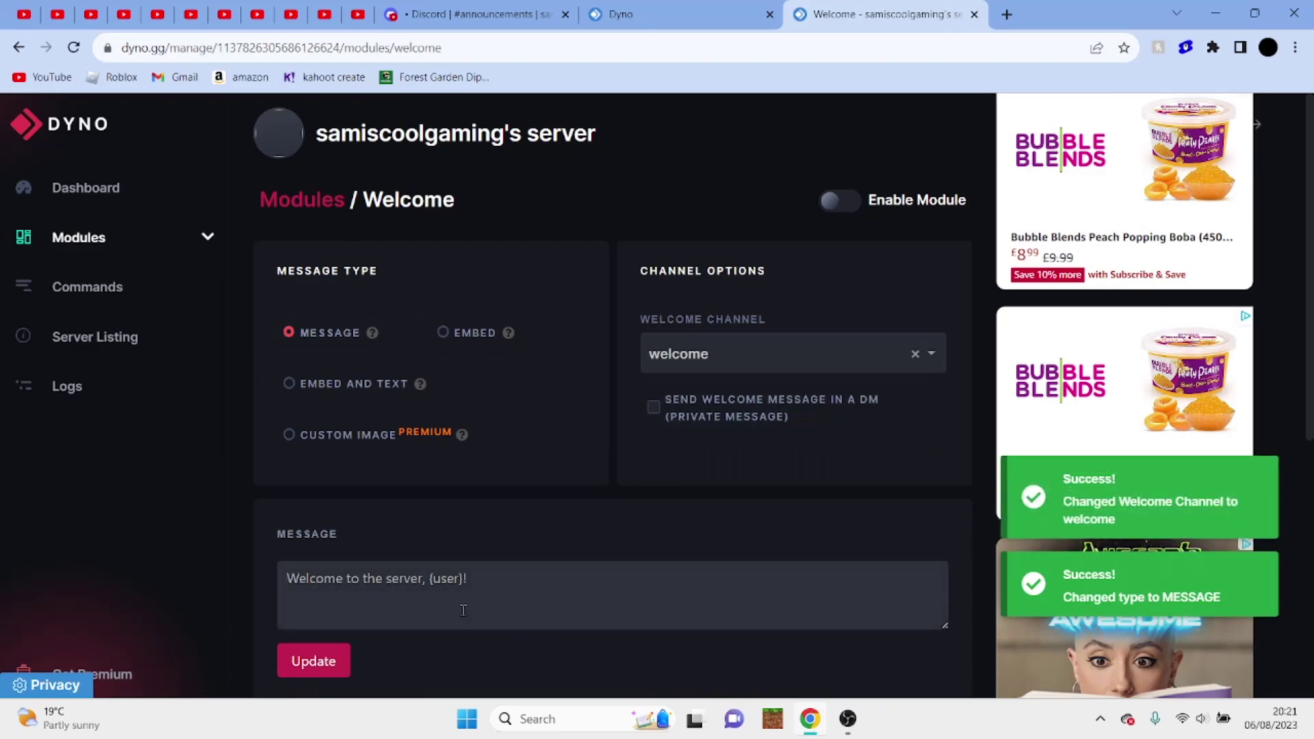
Replace the welcome message with "{user} just joined the server. Have a great time!" and update it.
{"action": "scroll", "coordinate": [522, 349], "scroll_direction": "down", "scroll_amount": 1}
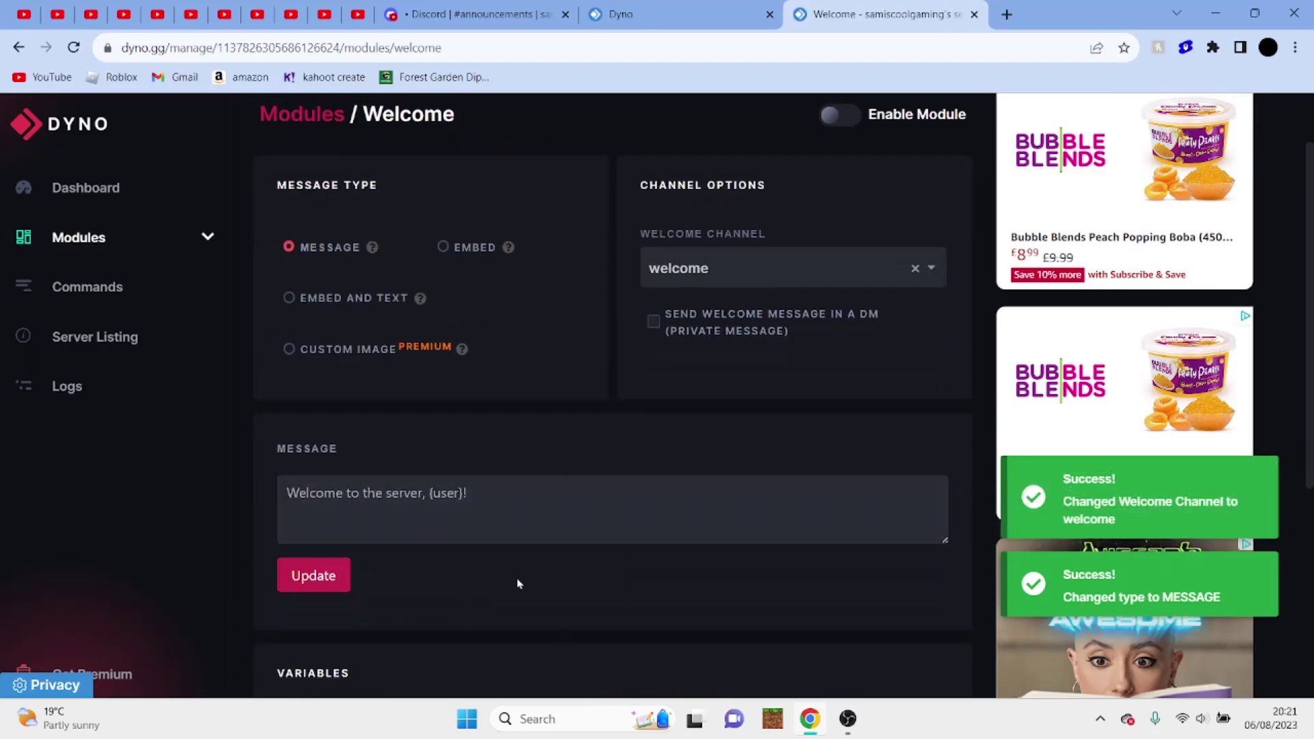
{"action": "key", "text": "ctrl+a"}
{"action": "key", "text": "BackSpace"}
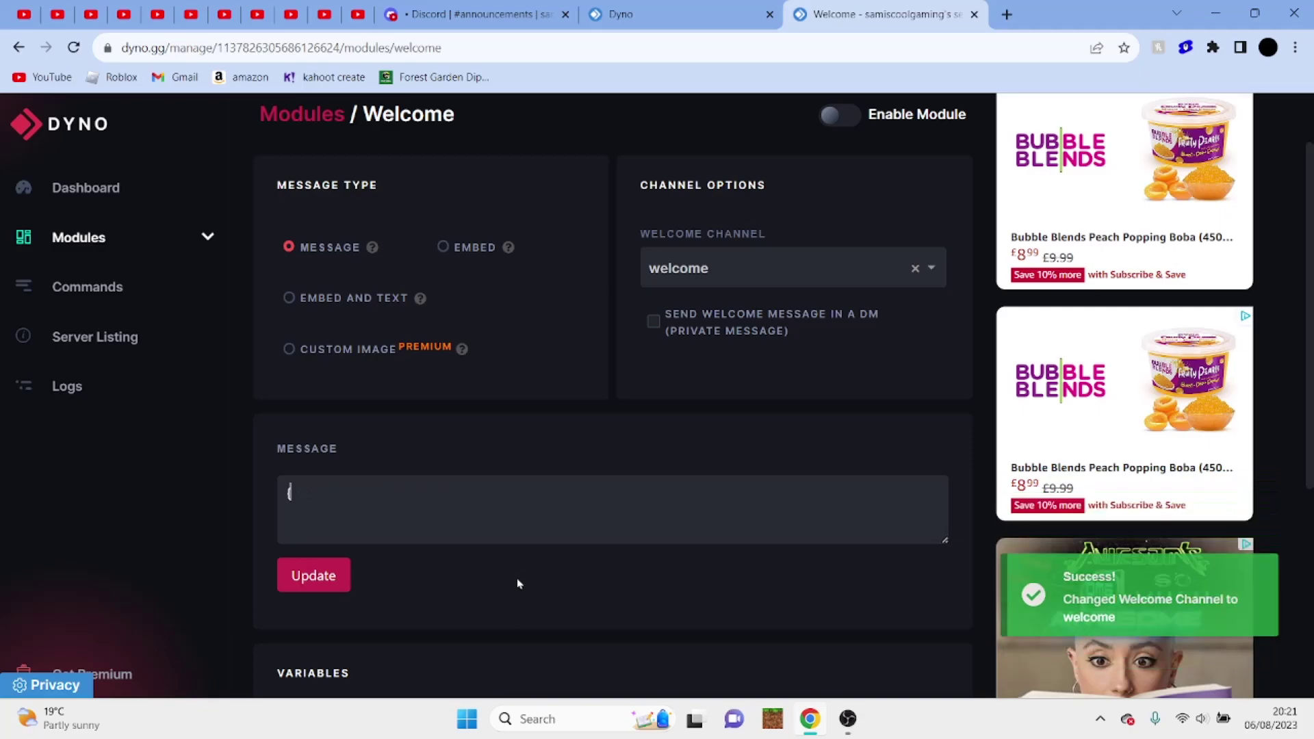
{"action": "type", "text": "{user} just joined the server. Have a great time!"}
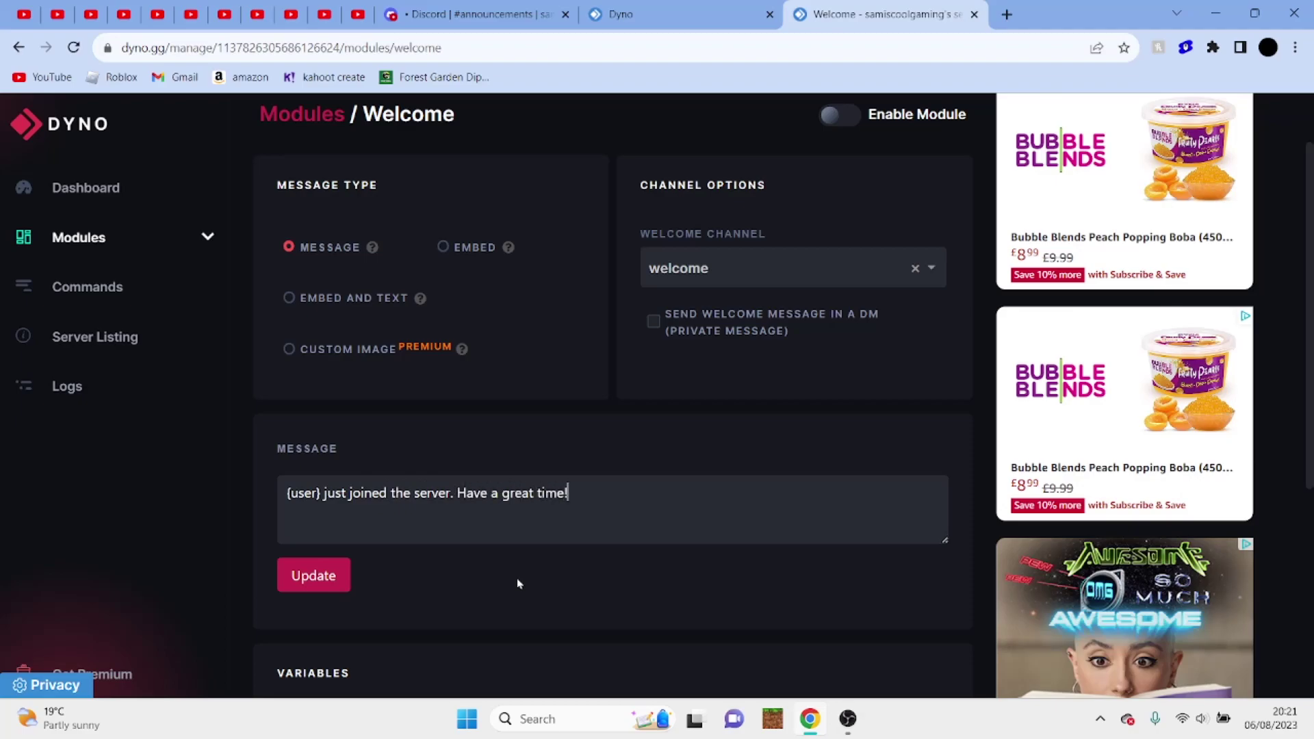
{"action": "left_click", "coordinate": [316, 583]}
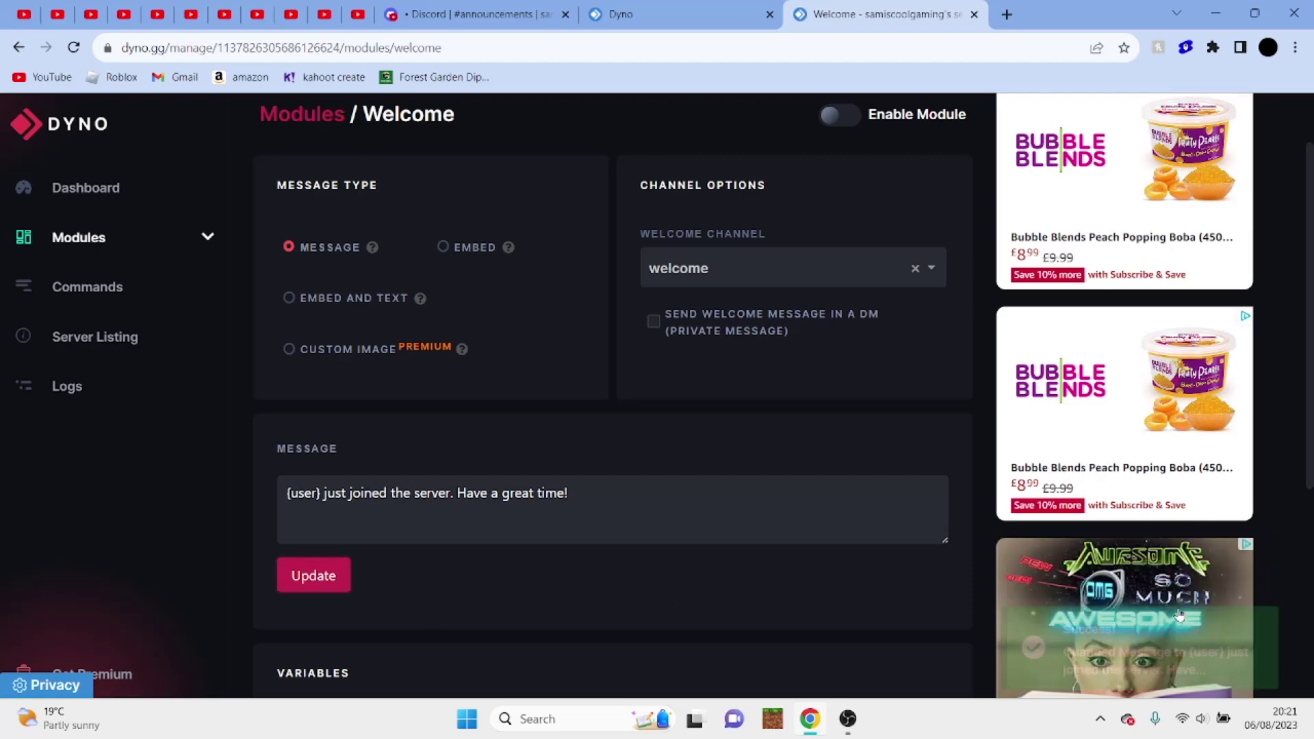
{"action": "scroll", "coordinate": [614, 551], "scroll_direction": "up", "scroll_amount": 2}
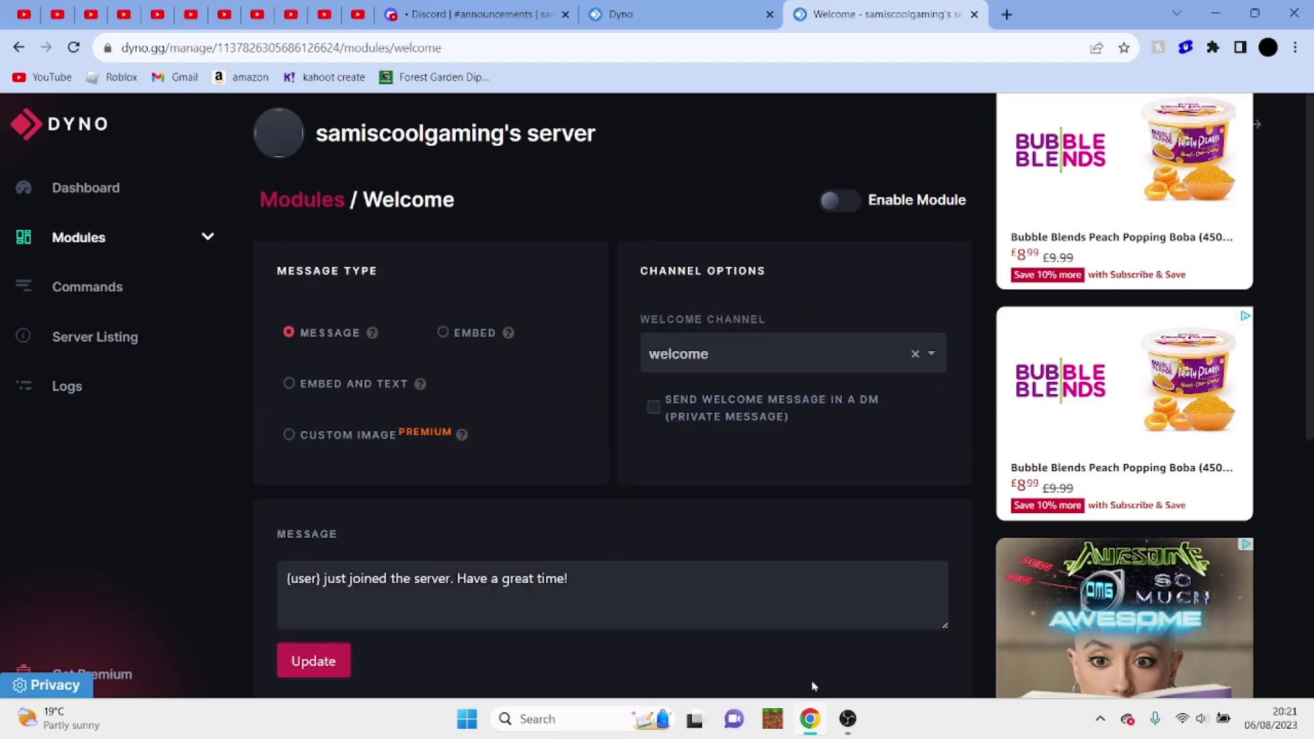
Switch back to Discord, create a server role named Owner and save it.
{"action": "left_click", "coordinate": [472, 13]}
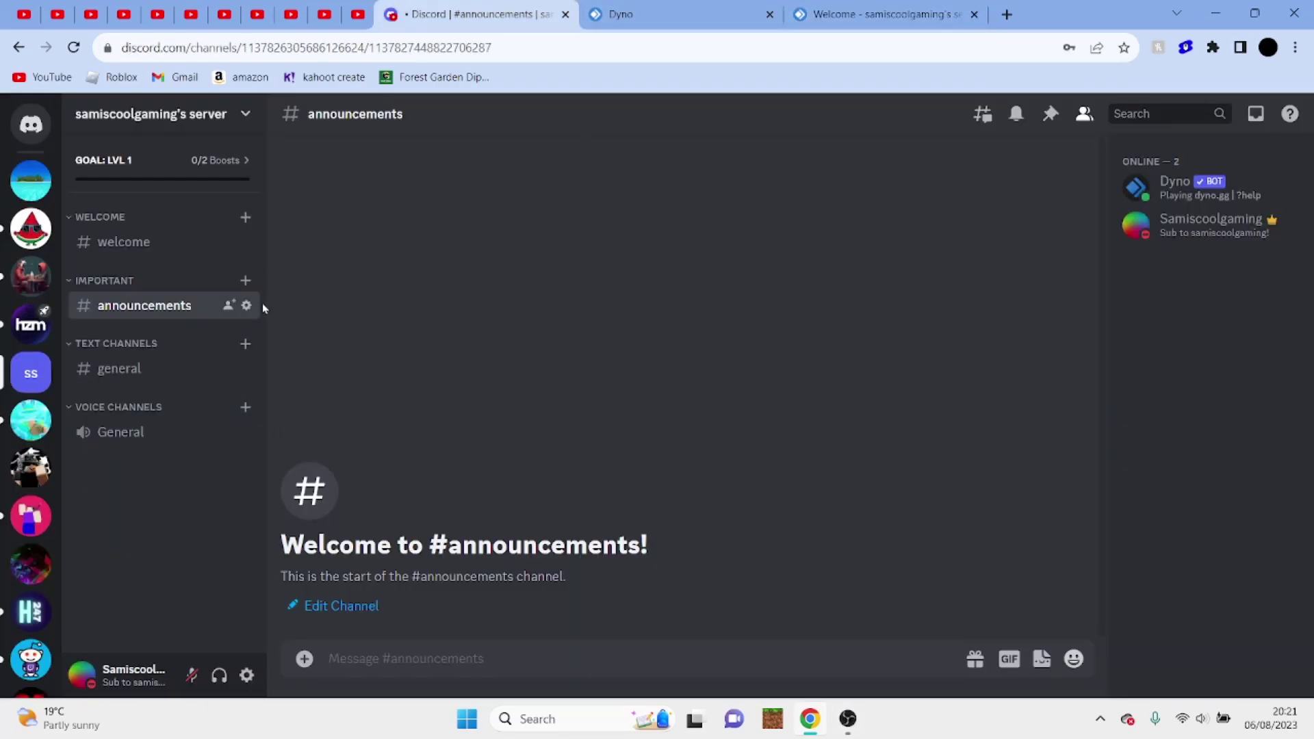
{"action": "right_click", "coordinate": [31, 373]}
{"action": "mouse_move", "coordinate": [95, 490]}
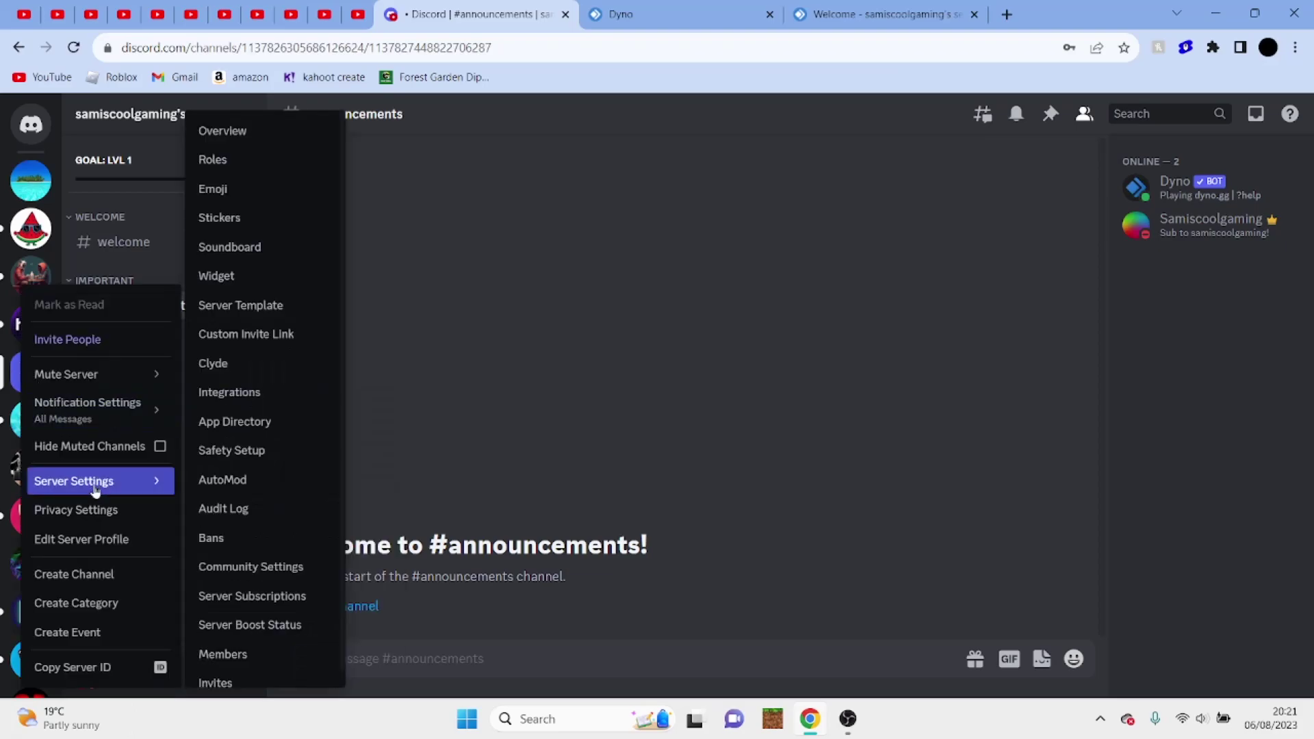
{"action": "left_click", "coordinate": [271, 159]}
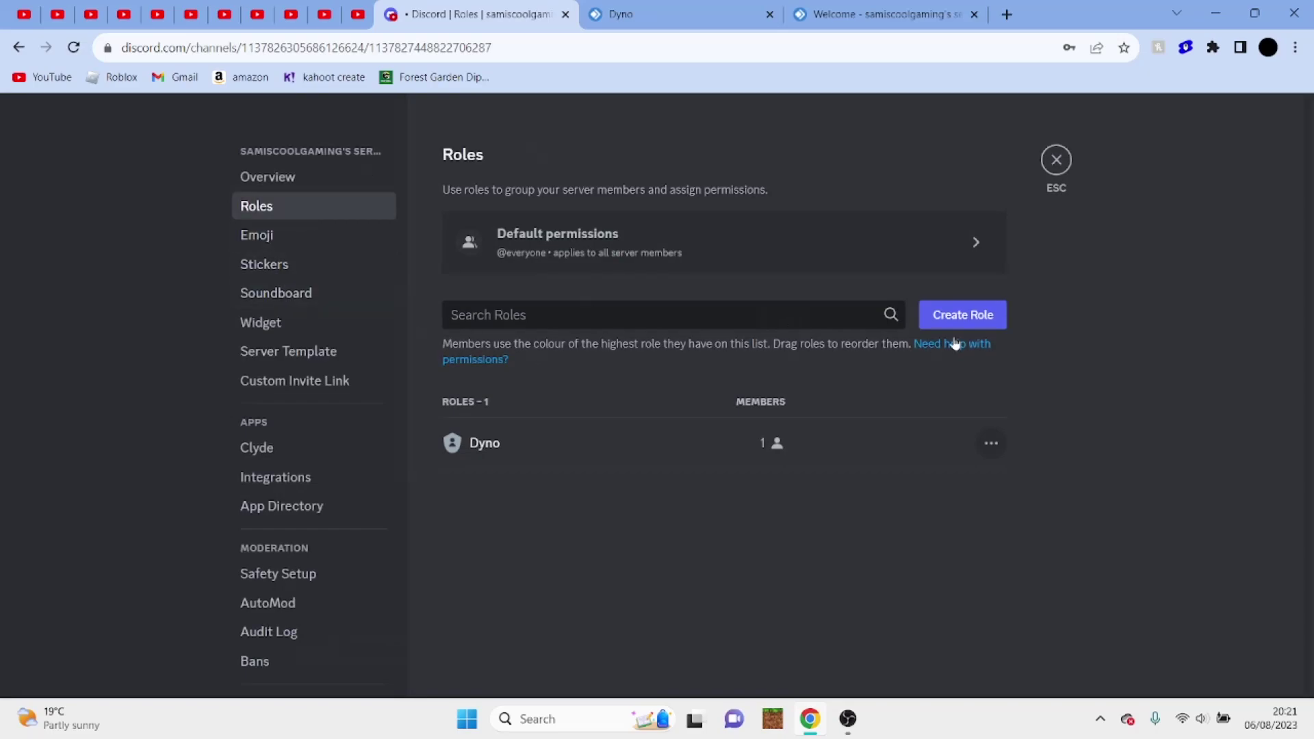
{"action": "left_click", "coordinate": [955, 314]}
{"action": "triple_click", "coordinate": [793, 280]}
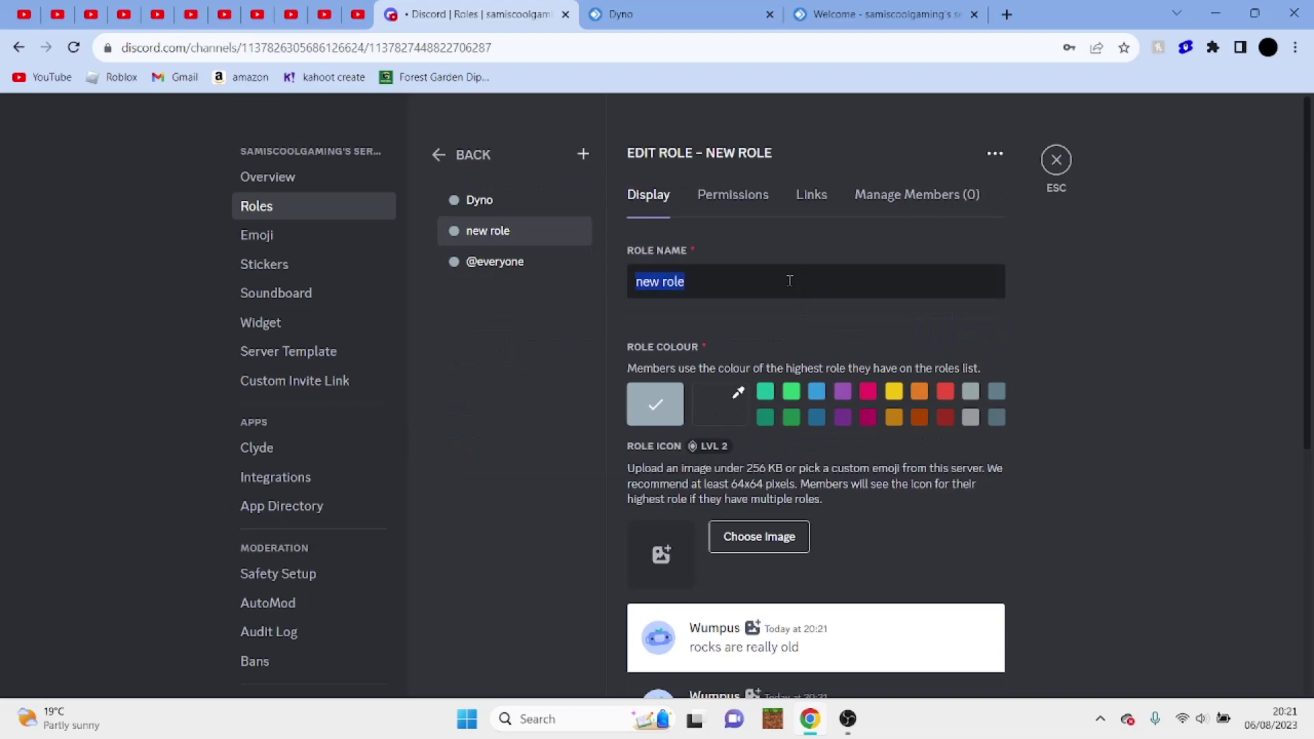
{"action": "type", "text": "Owner"}
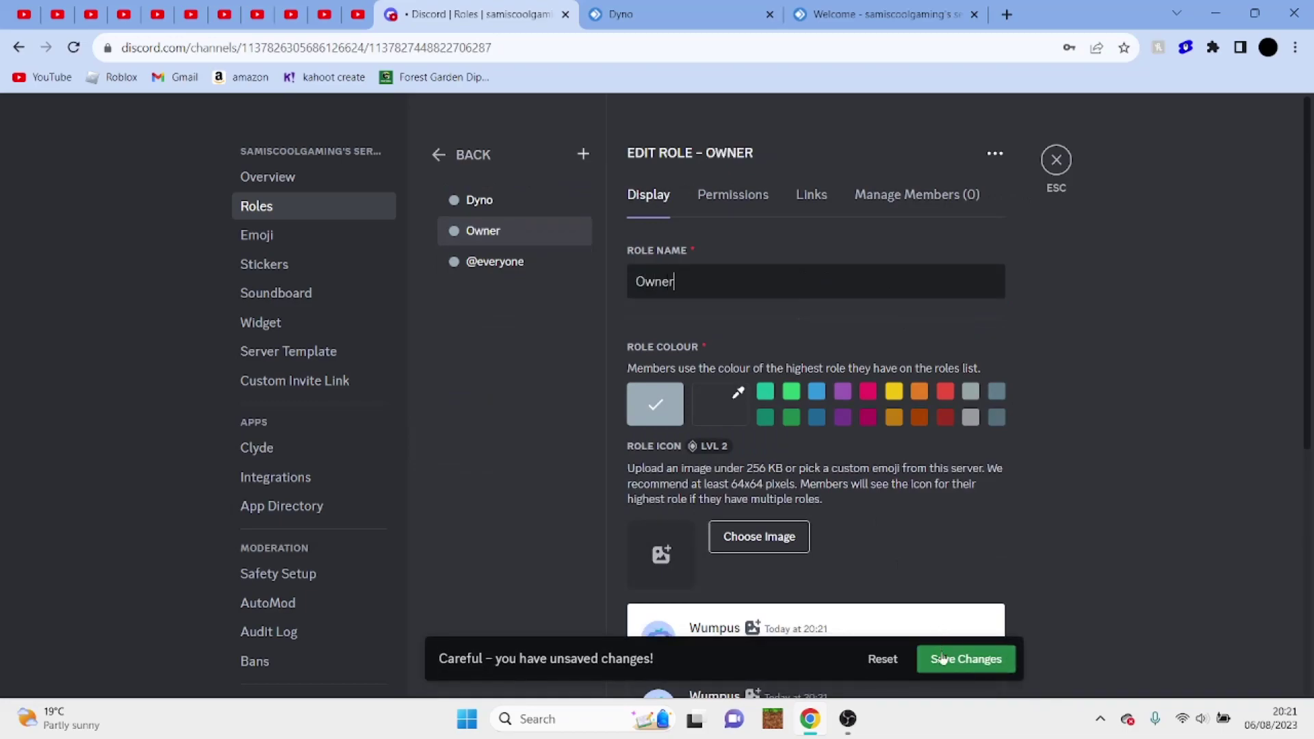
{"action": "left_click", "coordinate": [943, 659]}
Give the Owner role the custom bright green colour #4bff00 and save the change.
{"action": "left_click", "coordinate": [720, 405]}
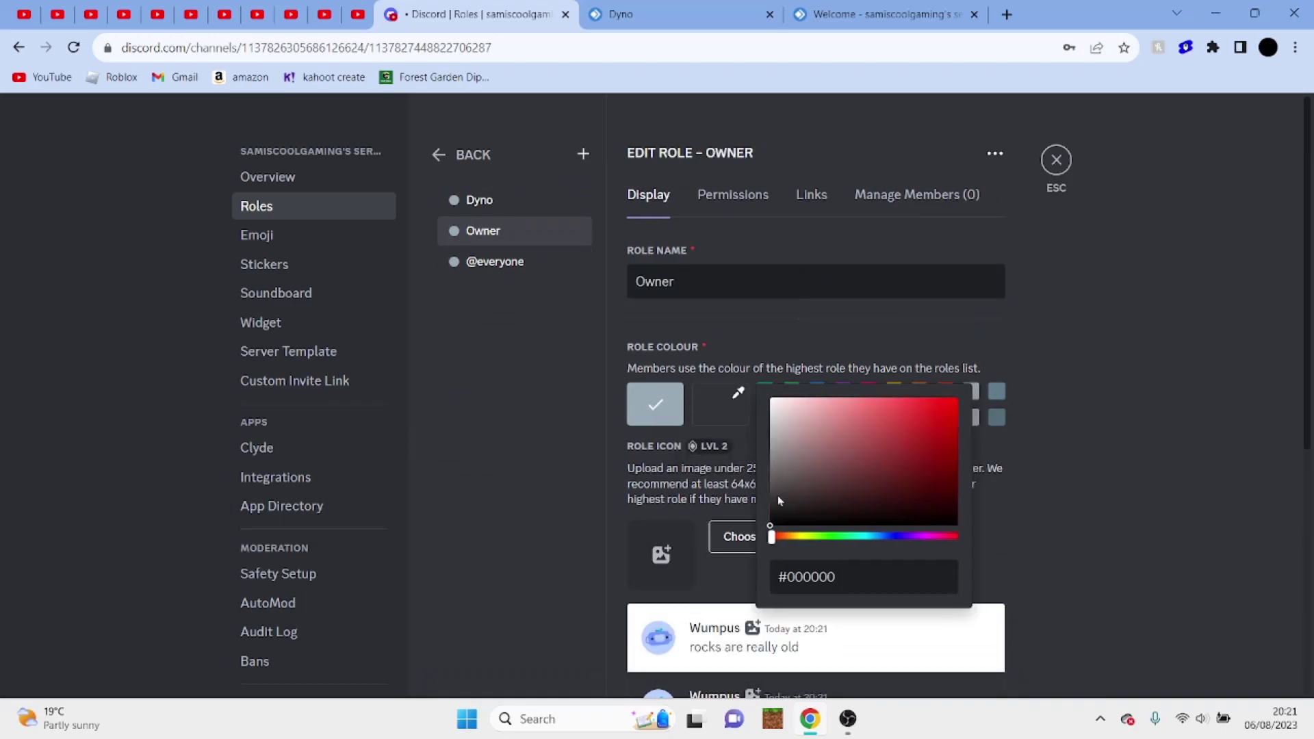
{"action": "left_click", "coordinate": [823, 536]}
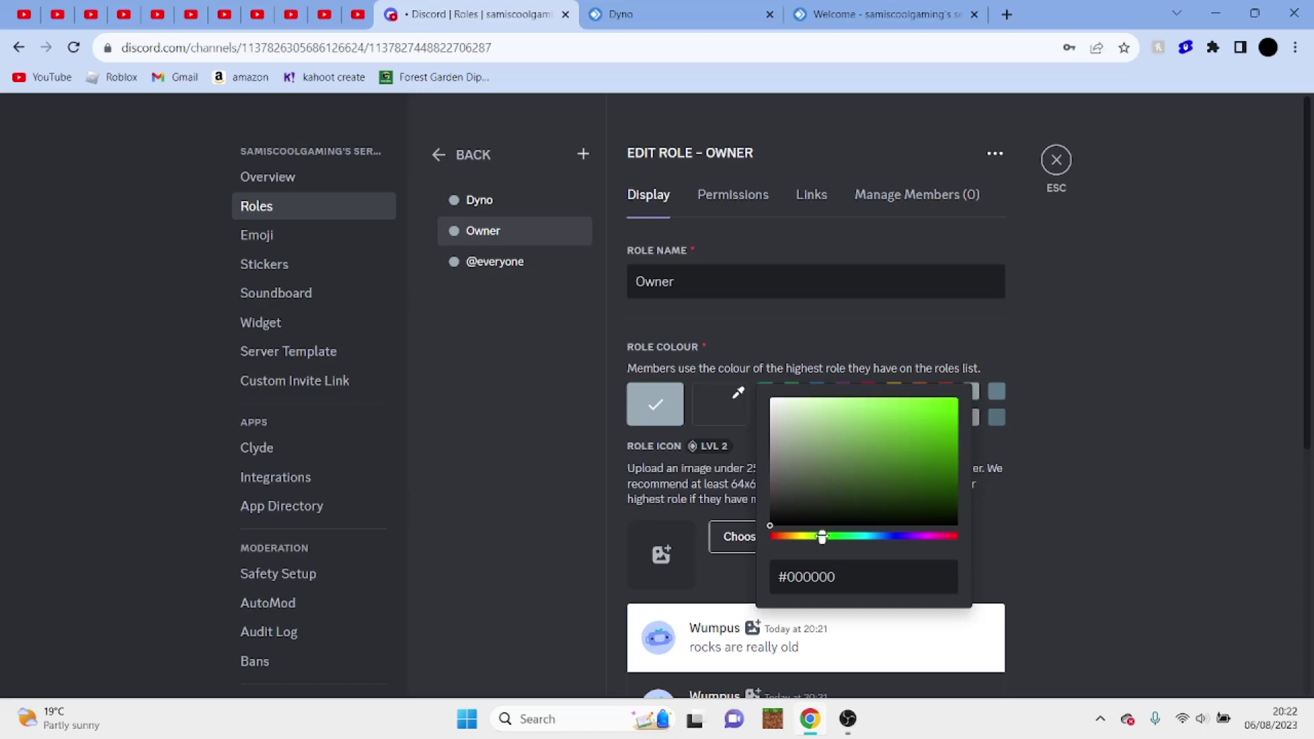
{"action": "left_click", "coordinate": [870, 475]}
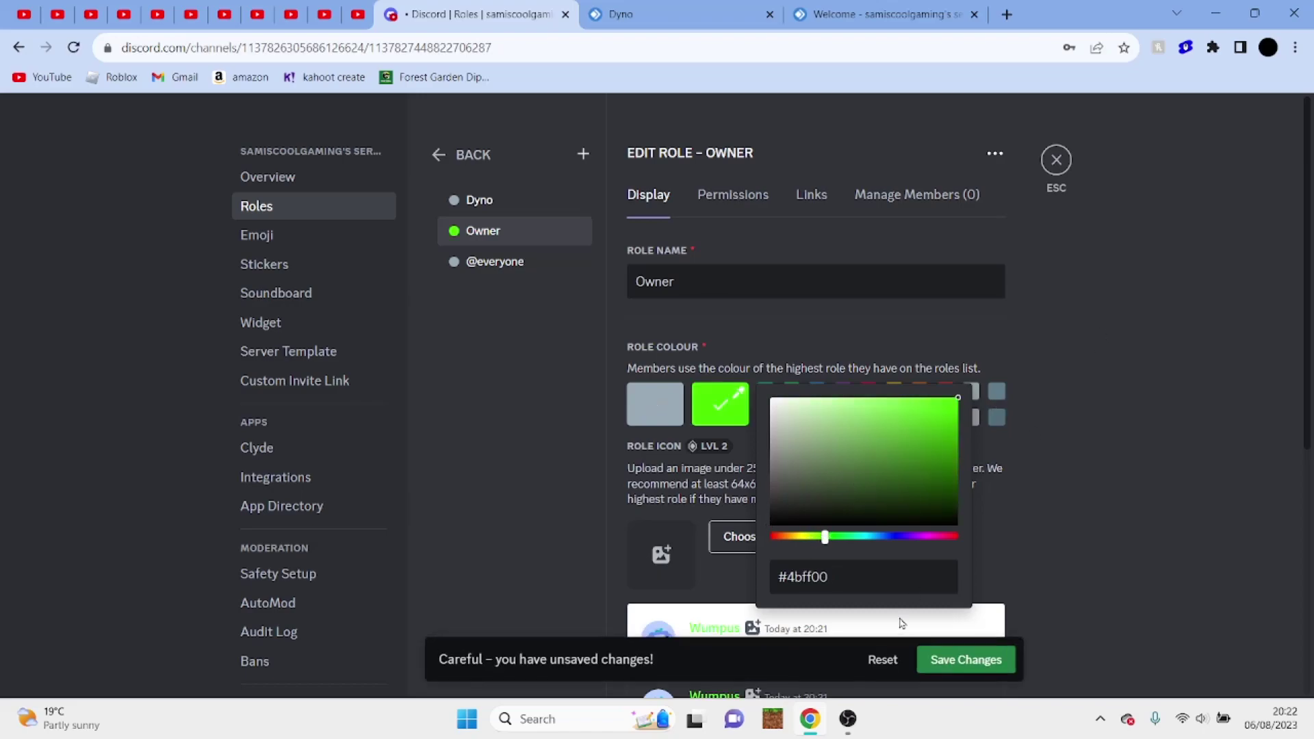
{"action": "left_click", "coordinate": [1100, 331]}
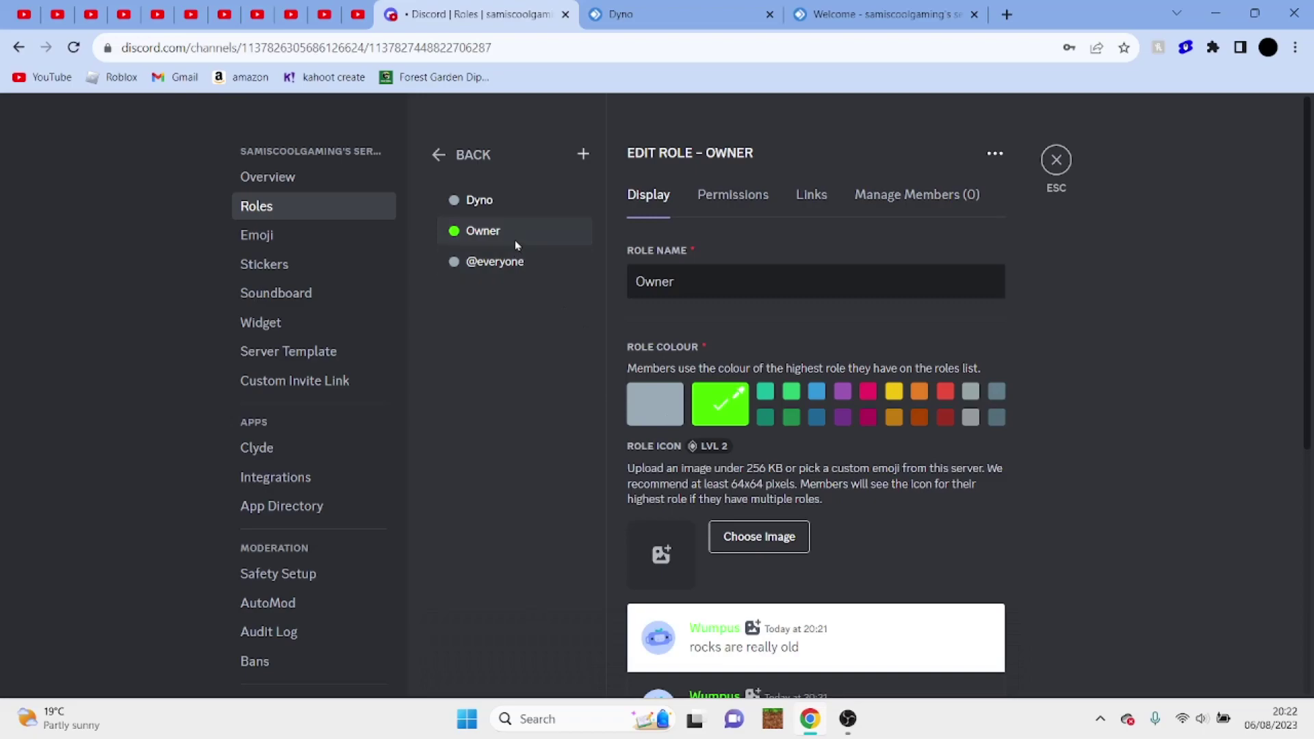
Add a role named Bot, give it the custom blue colour #5666ff and save it.
{"action": "left_click_drag", "start_coordinate": [514, 239], "coordinate": [515, 245]}
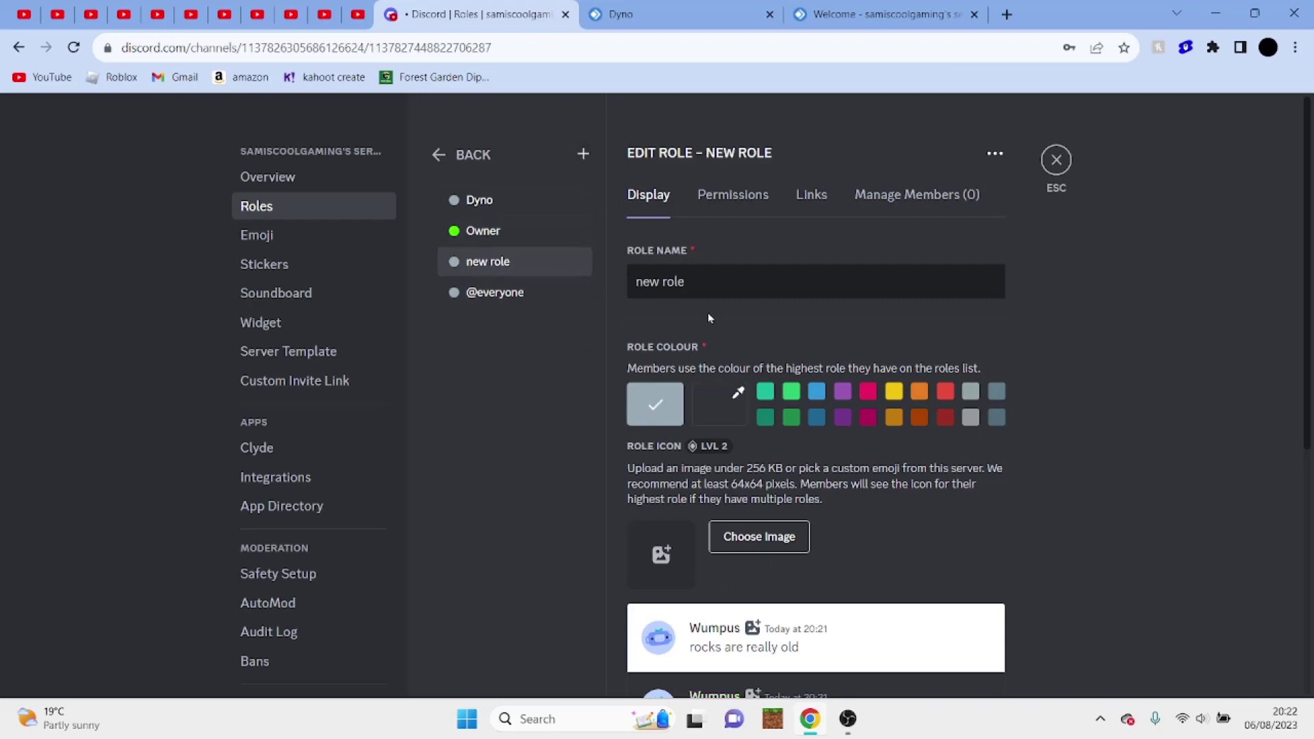
{"action": "left_click_drag", "start_coordinate": [687, 281], "coordinate": [635, 282]}
{"action": "type", "text": "Bot"}
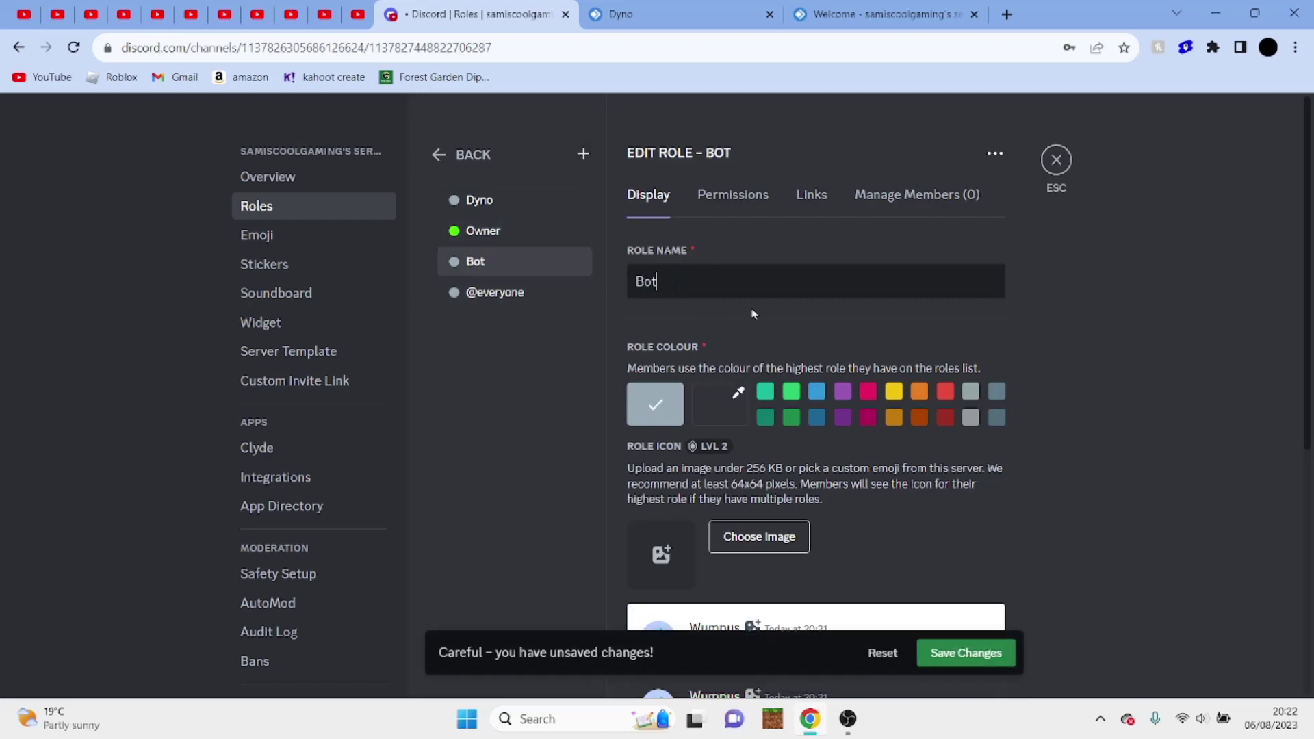
{"action": "left_click", "coordinate": [736, 422]}
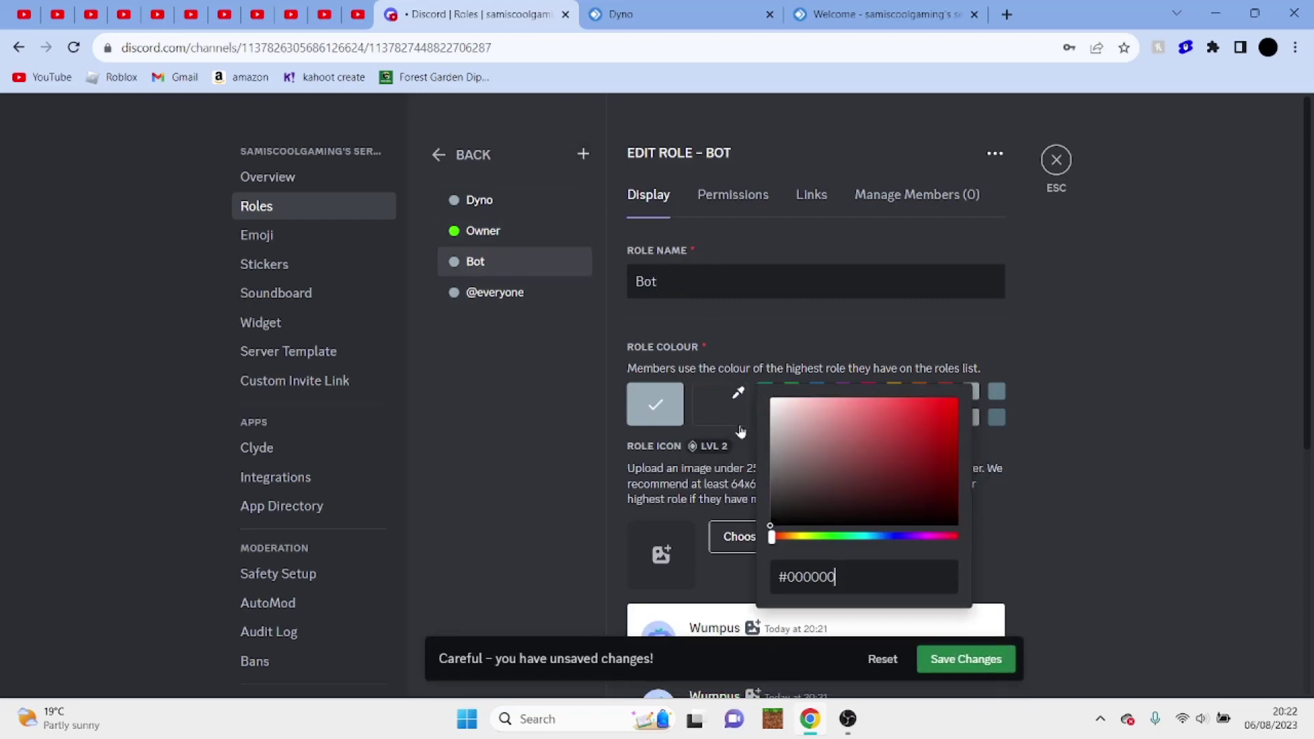
{"action": "left_click", "coordinate": [892, 538]}
{"action": "left_click_drag", "start_coordinate": [891, 512], "coordinate": [897, 336]}
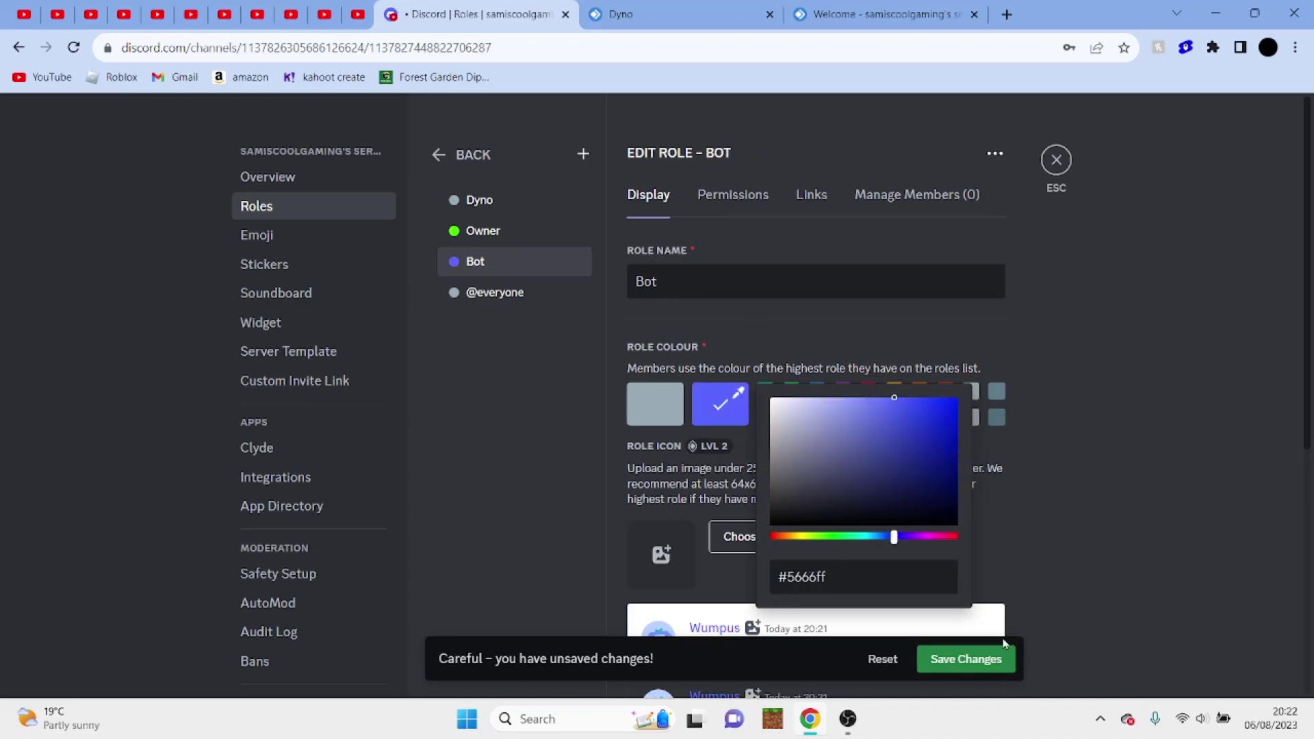
{"action": "left_click", "coordinate": [1001, 661]}
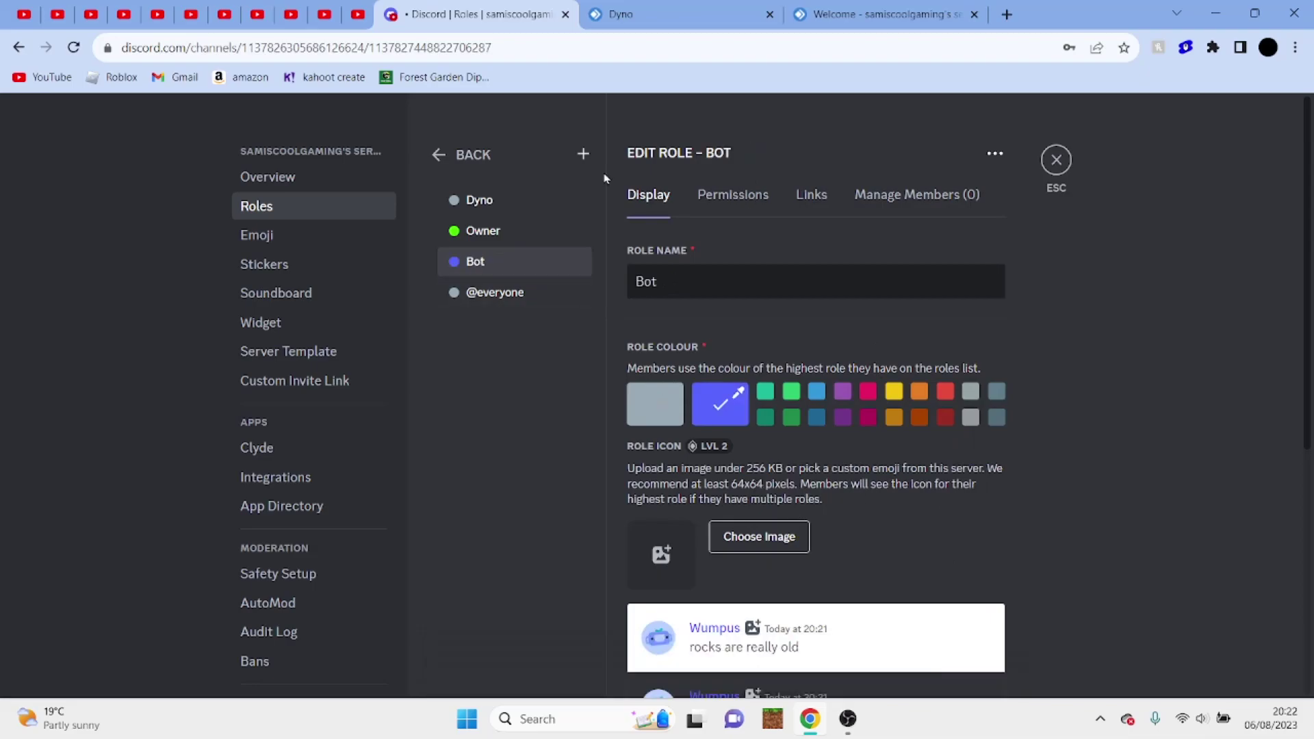
Add another new role and name it Member.
{"action": "left_click", "coordinate": [583, 153]}
{"action": "key", "text": "ctrl+a"}
{"action": "type", "text": "Mme"}
{"action": "key", "text": "BackSpace"}
{"action": "key", "text": "BackSpace"}
{"action": "type", "text": "eme"}
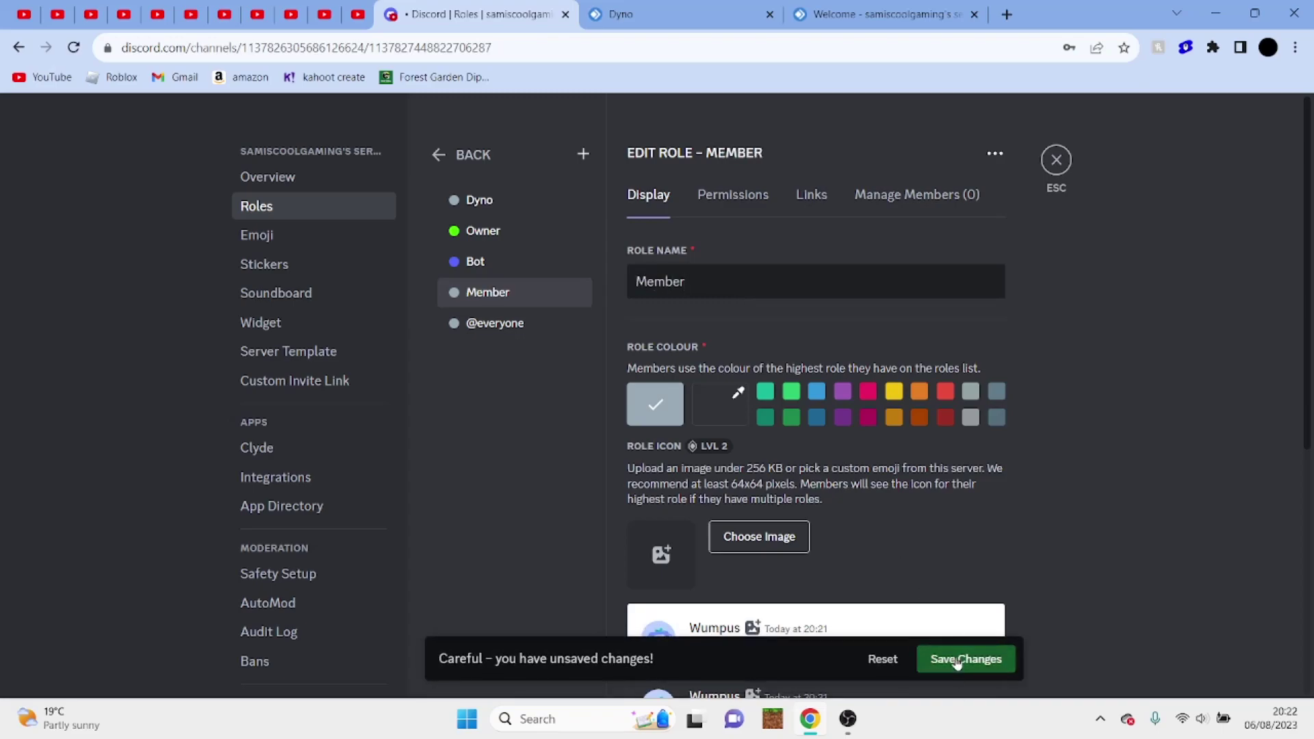
Give the Member role the custom yellow-green colour #c6d400 and save the change.
{"action": "left_click", "coordinate": [720, 404]}
{"action": "left_click", "coordinate": [805, 536]}
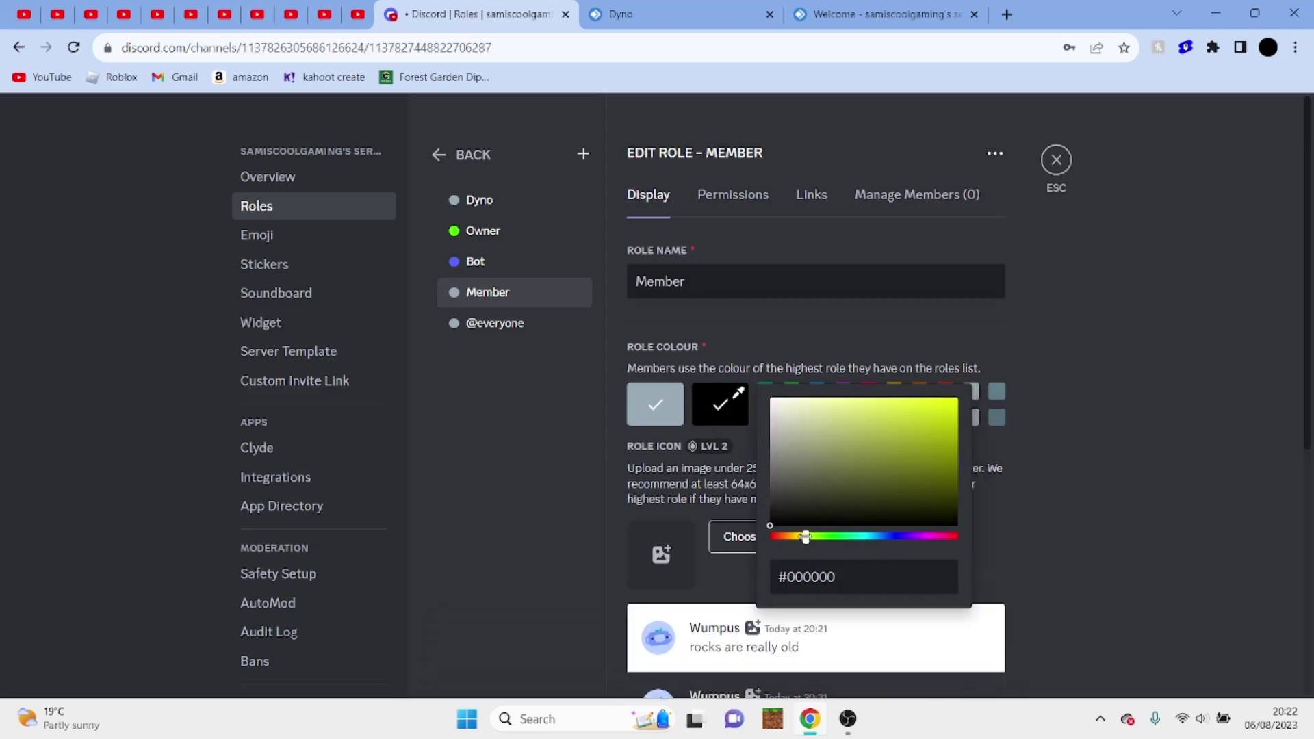
{"action": "left_click_drag", "start_coordinate": [910, 438], "coordinate": [964, 420]}
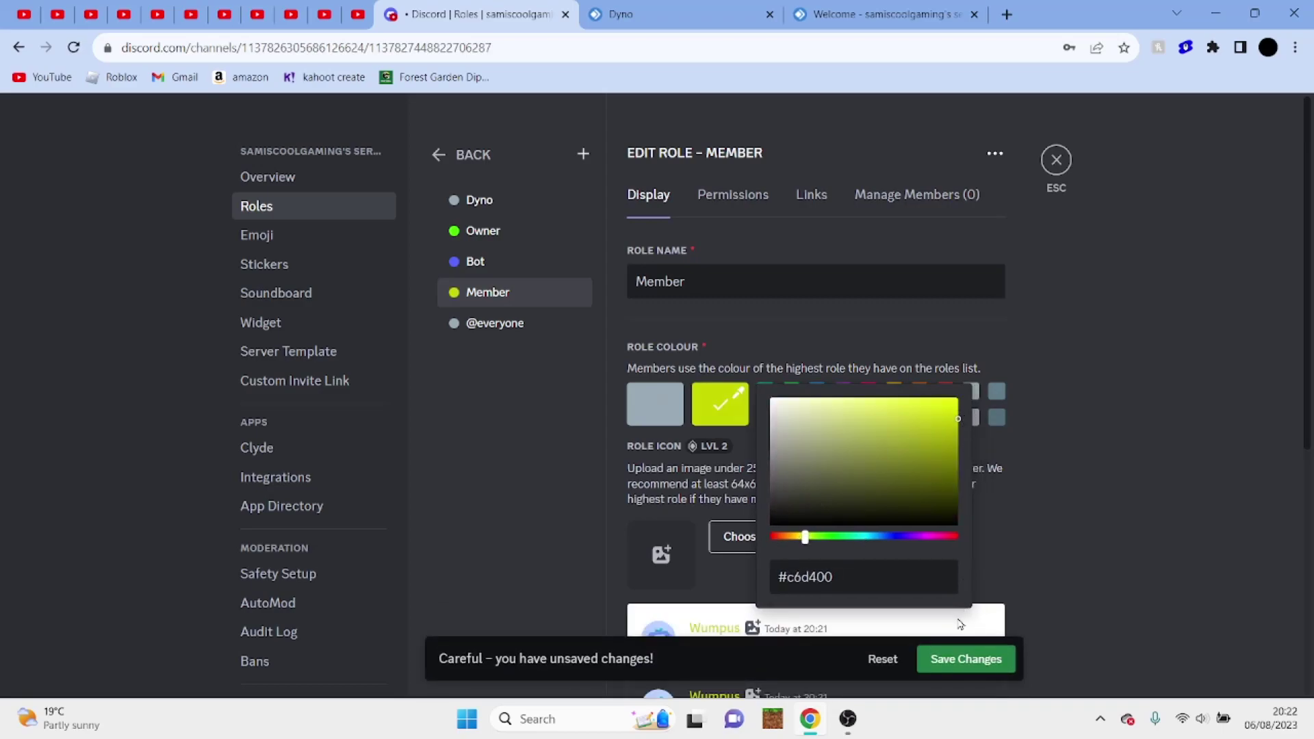
{"action": "left_click", "coordinate": [955, 659]}
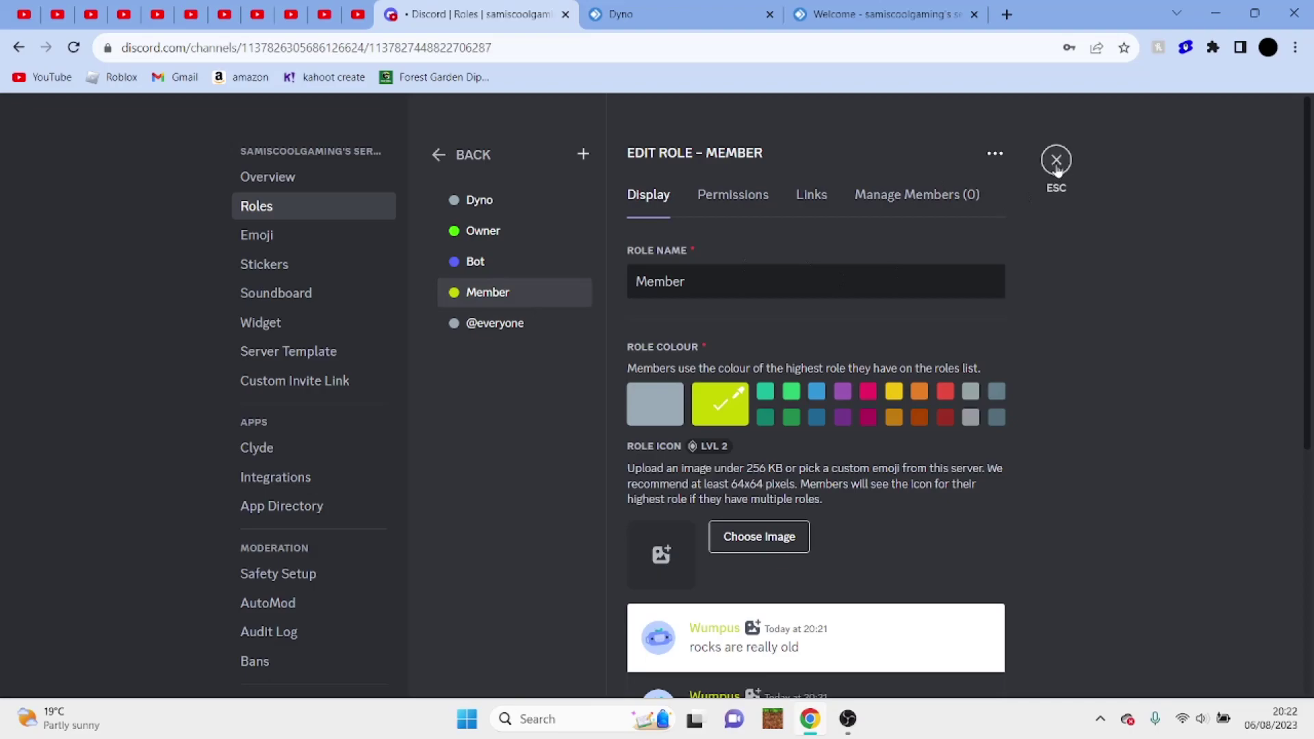
Open the Member role's permissions and enable View Channels and Create Invite.
{"action": "left_click", "coordinate": [713, 193]}
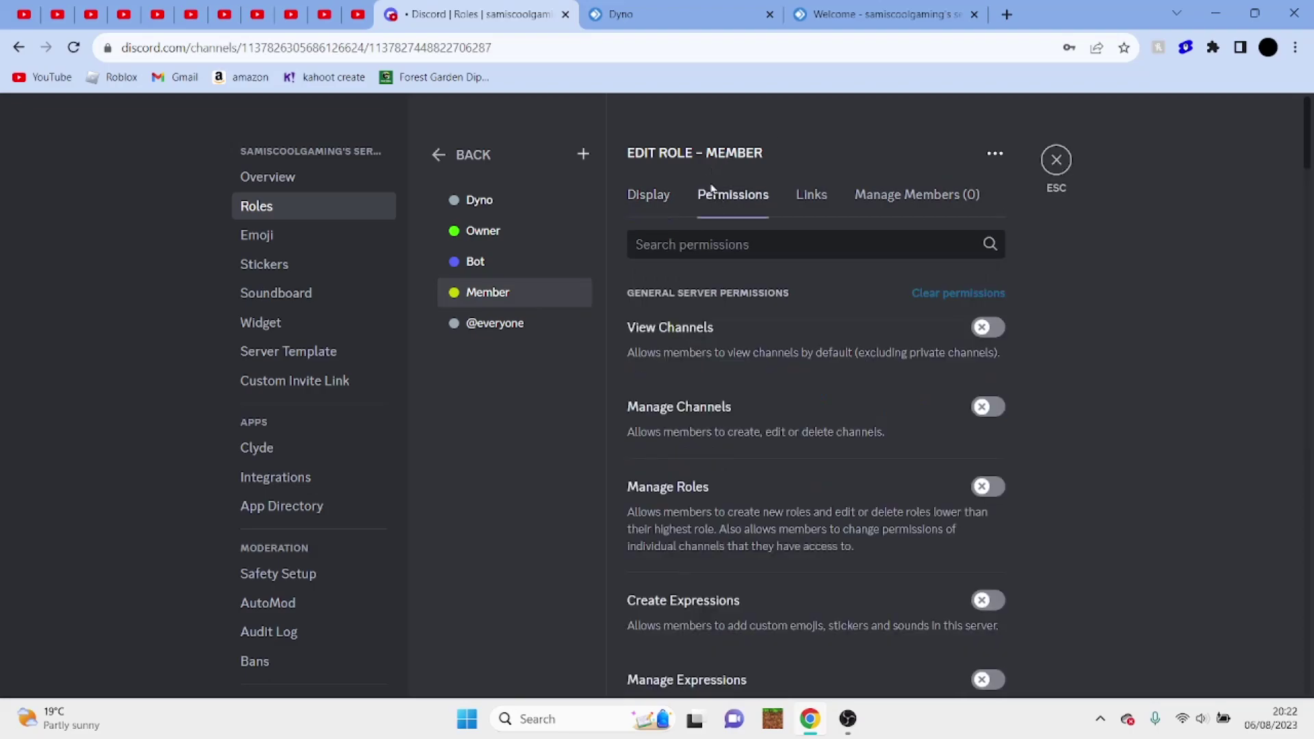
{"action": "left_click", "coordinate": [998, 326]}
{"action": "scroll", "coordinate": [993, 330], "scroll_direction": "down", "scroll_amount": 1}
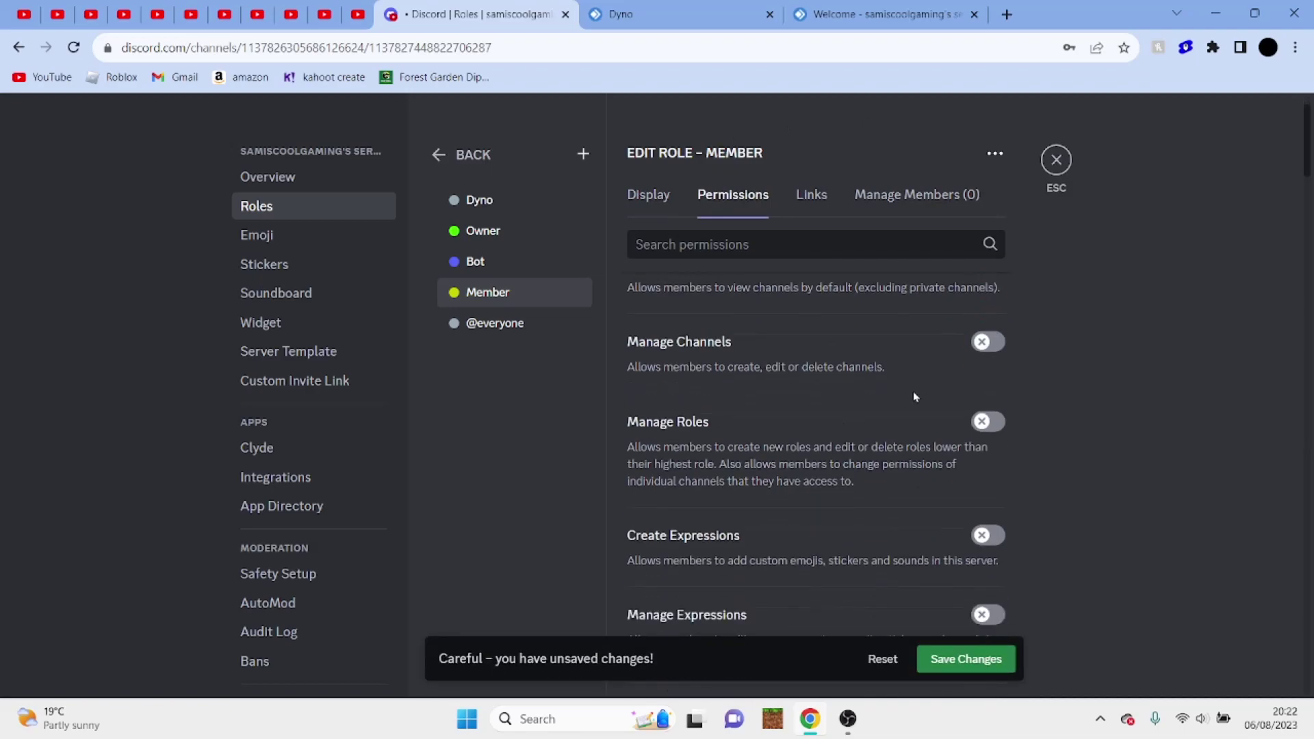
{"action": "scroll", "coordinate": [915, 397], "scroll_direction": "up", "scroll_amount": 1}
{"action": "scroll", "coordinate": [894, 379], "scroll_direction": "down", "scroll_amount": 5}
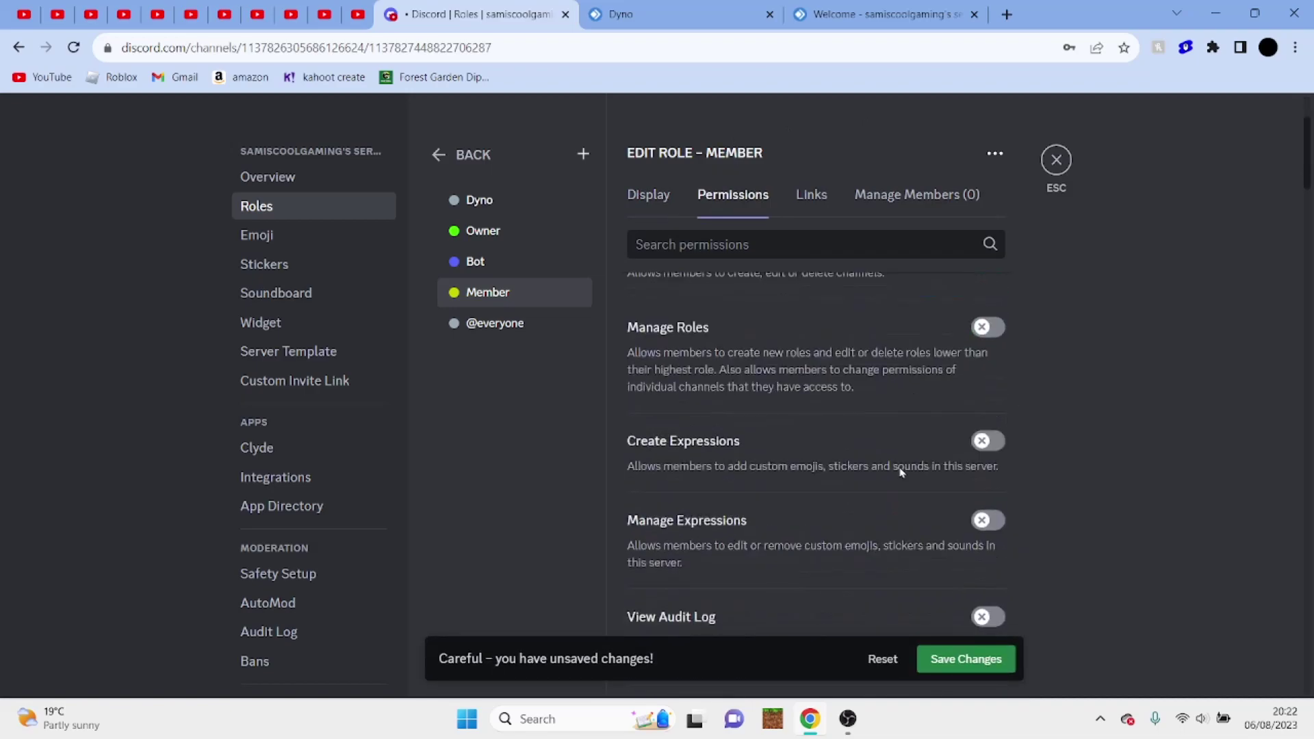
{"action": "scroll", "coordinate": [900, 472], "scroll_direction": "down", "scroll_amount": 6}
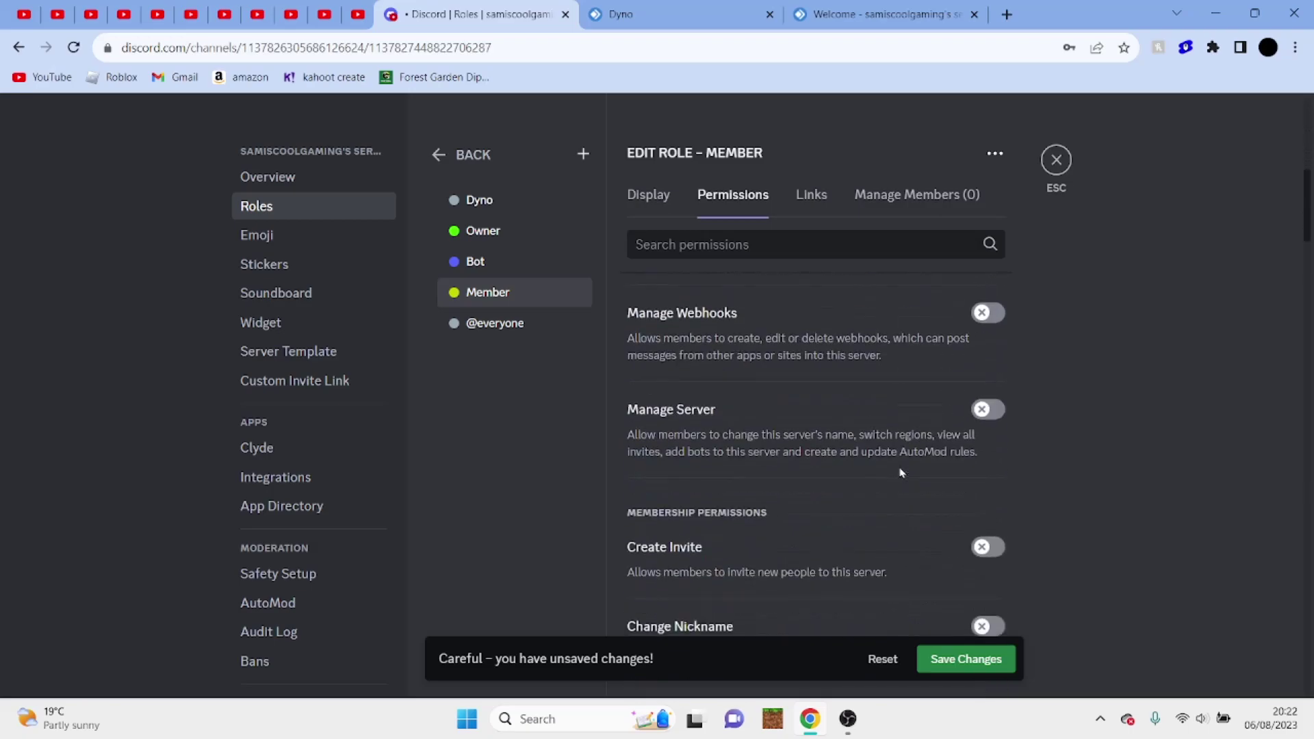
{"action": "left_click", "coordinate": [996, 347]}
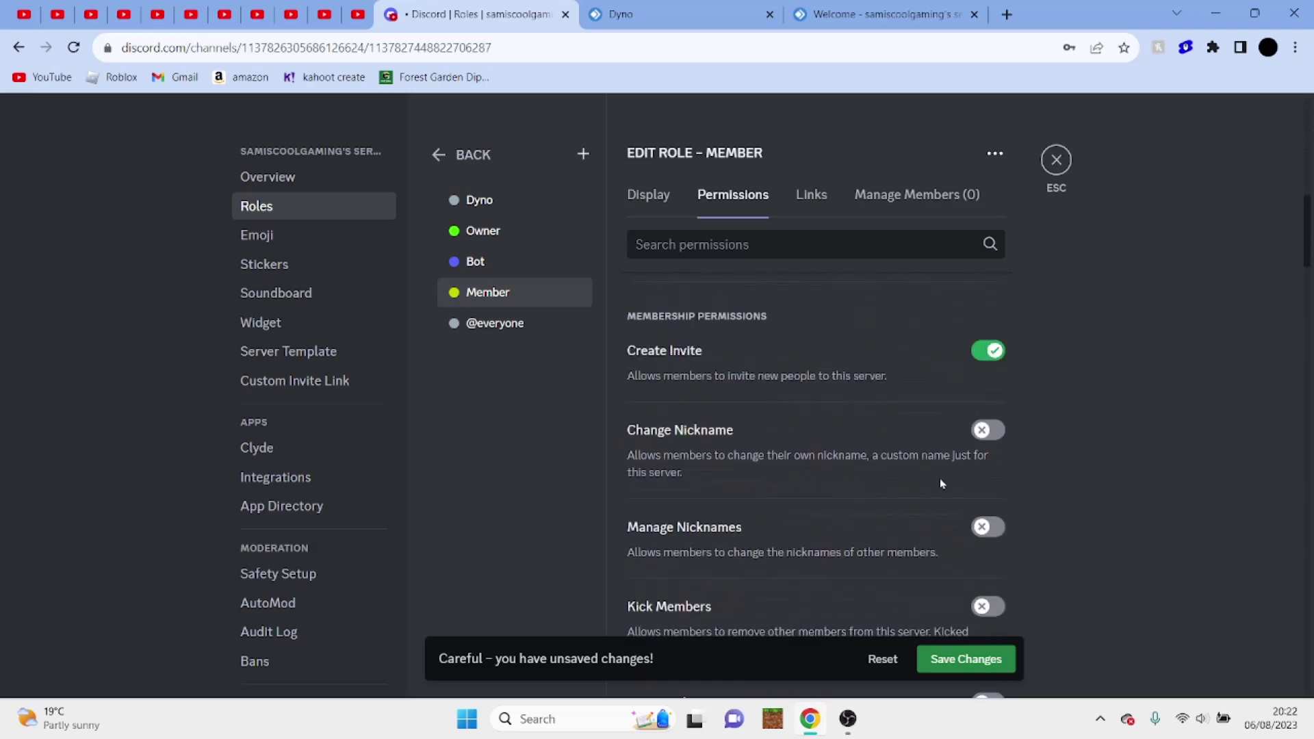
{"action": "scroll", "coordinate": [939, 478], "scroll_direction": "down", "scroll_amount": 4}
{"action": "scroll", "coordinate": [939, 478], "scroll_direction": "down", "scroll_amount": 2}
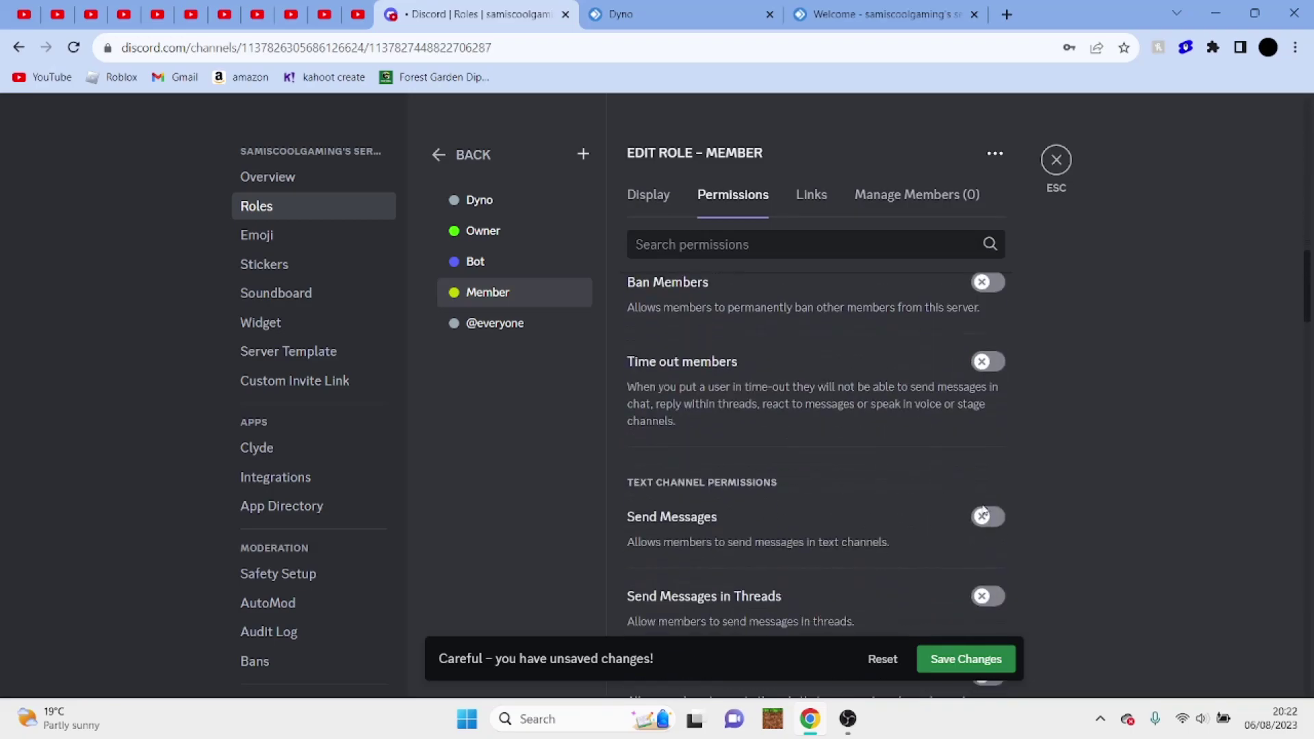
Allow the Member role to Send Messages and Read Message History in text channels.
{"action": "left_click", "coordinate": [991, 518]}
{"action": "scroll", "coordinate": [997, 527], "scroll_direction": "down", "scroll_amount": 2}
{"action": "scroll", "coordinate": [997, 528], "scroll_direction": "down", "scroll_amount": 5}
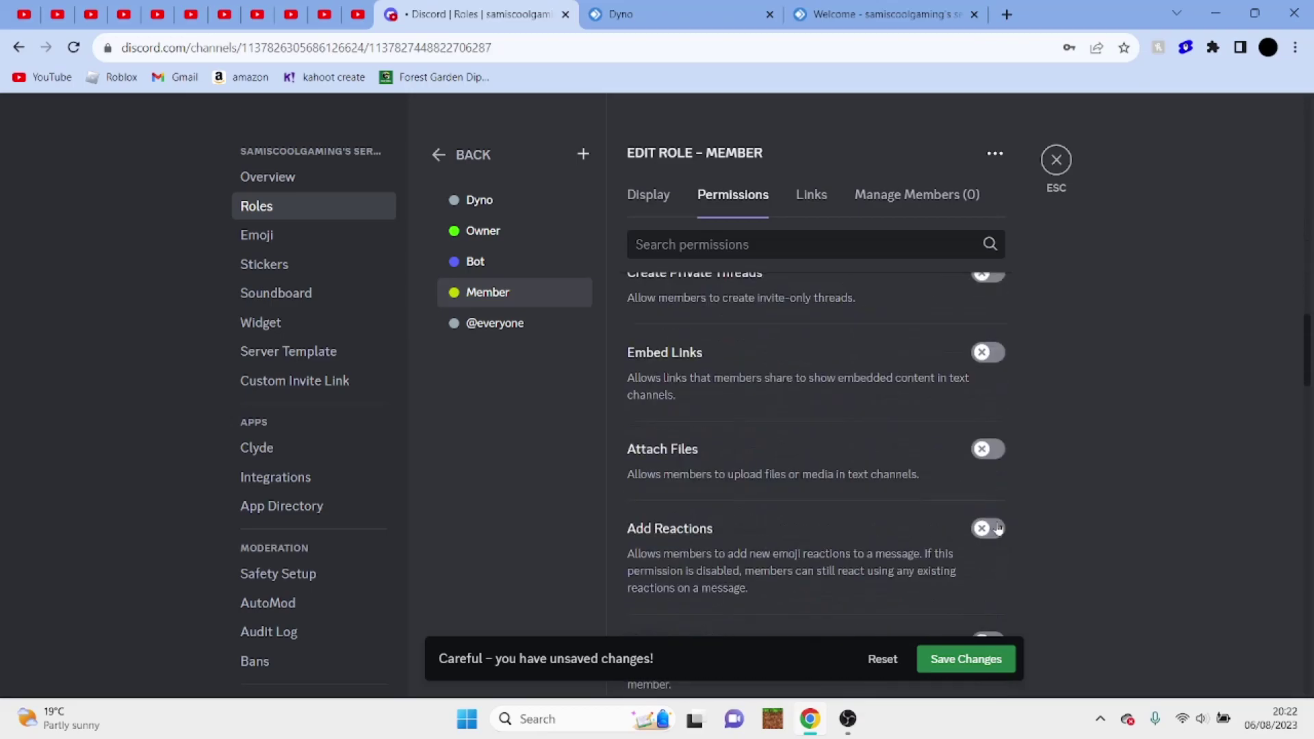
{"action": "scroll", "coordinate": [996, 428], "scroll_direction": "down", "scroll_amount": 2}
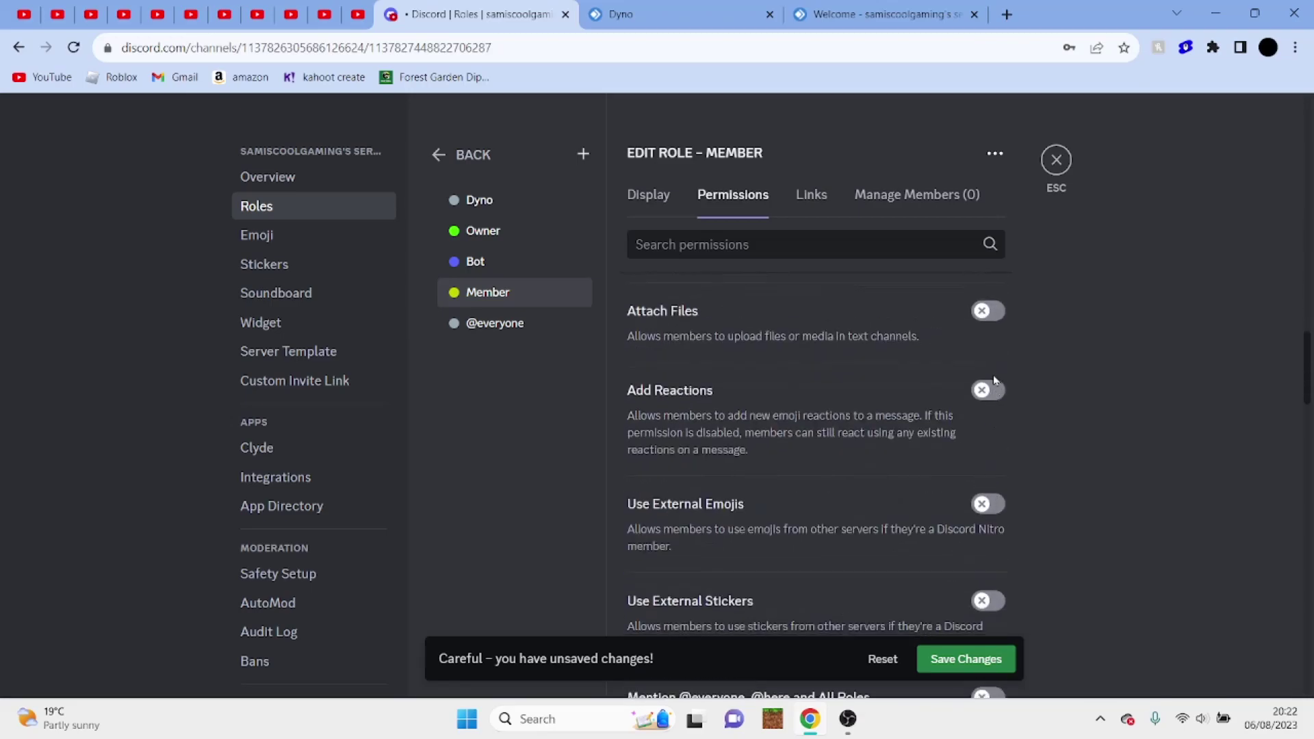
{"action": "scroll", "coordinate": [958, 445], "scroll_direction": "down", "scroll_amount": 4}
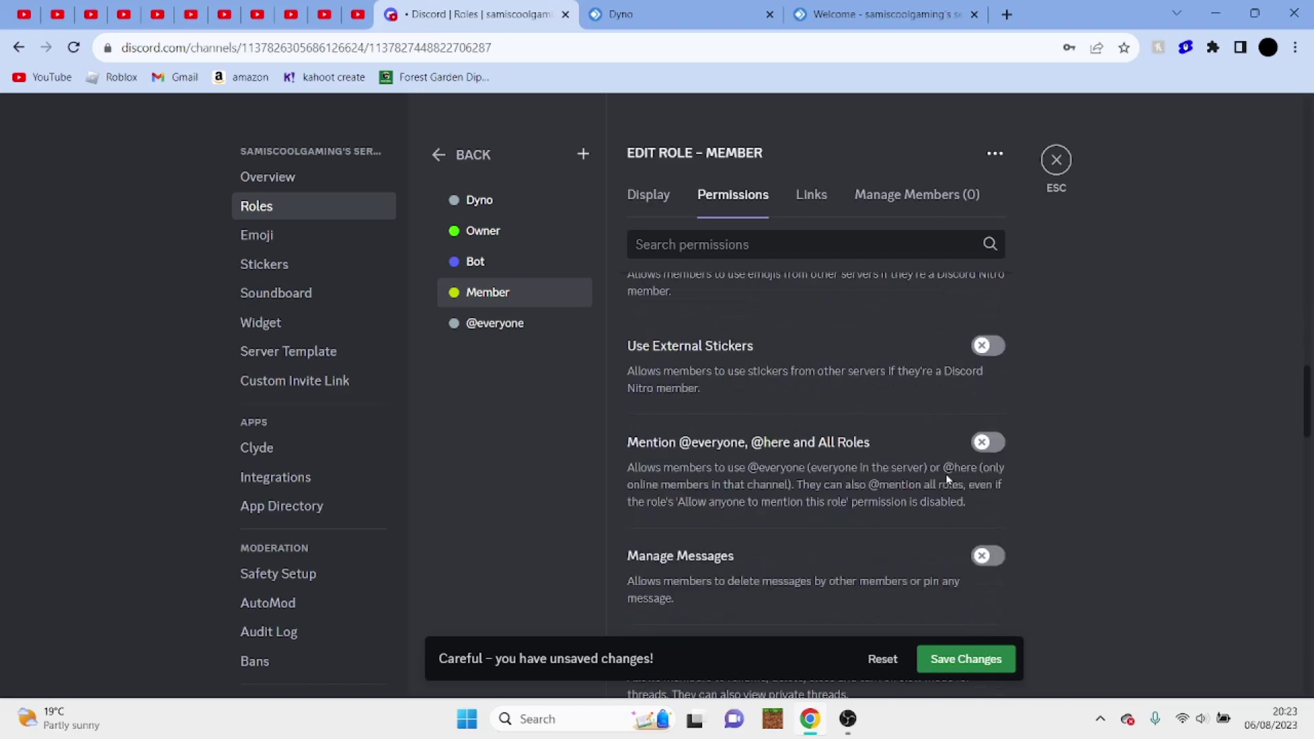
{"action": "scroll", "coordinate": [945, 477], "scroll_direction": "down", "scroll_amount": 5}
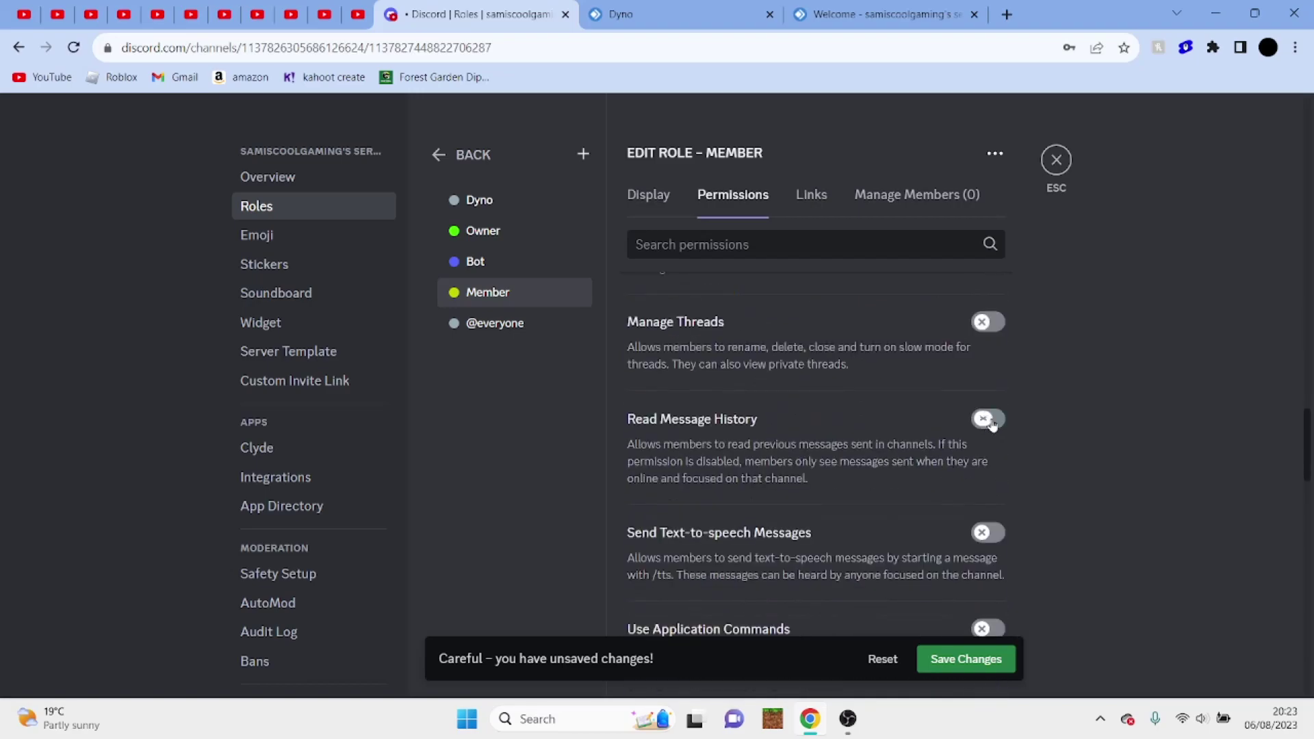
{"action": "left_click", "coordinate": [991, 420]}
{"action": "scroll", "coordinate": [991, 421], "scroll_direction": "down", "scroll_amount": 6}
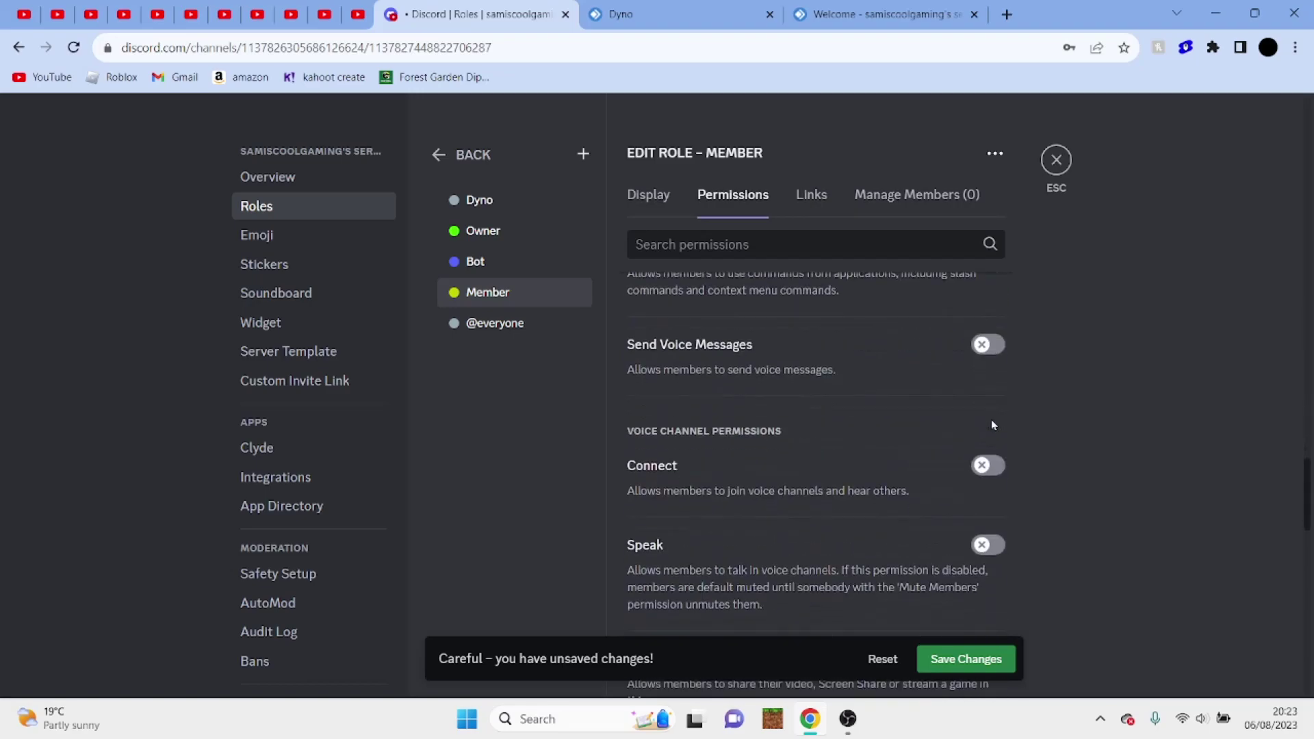
Enable Member's voice permissions Connect, Speak, Video, Use Activities, Use Soundboard, Use External Sounds and Use Voice Activity, and save the role.
{"action": "left_click", "coordinate": [990, 405]}
{"action": "left_click", "coordinate": [989, 486]}
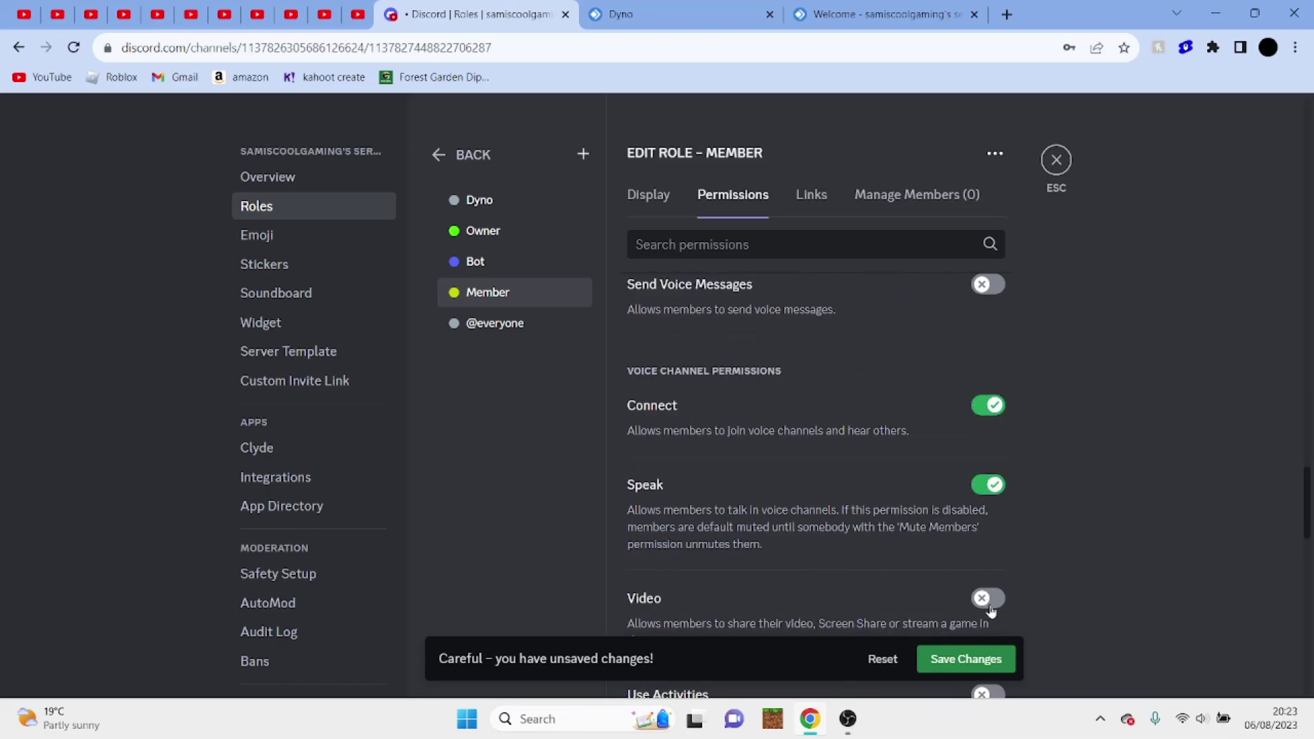
{"action": "left_click", "coordinate": [989, 600]}
{"action": "scroll", "coordinate": [991, 606], "scroll_direction": "down", "scroll_amount": 3}
{"action": "left_click", "coordinate": [991, 477]}
{"action": "left_click", "coordinate": [991, 555]}
{"action": "scroll", "coordinate": [994, 553], "scroll_direction": "down", "scroll_amount": 2}
{"action": "left_click", "coordinate": [987, 491]}
{"action": "left_click", "coordinate": [987, 588]}
{"action": "scroll", "coordinate": [989, 595], "scroll_direction": "down", "scroll_amount": 2}
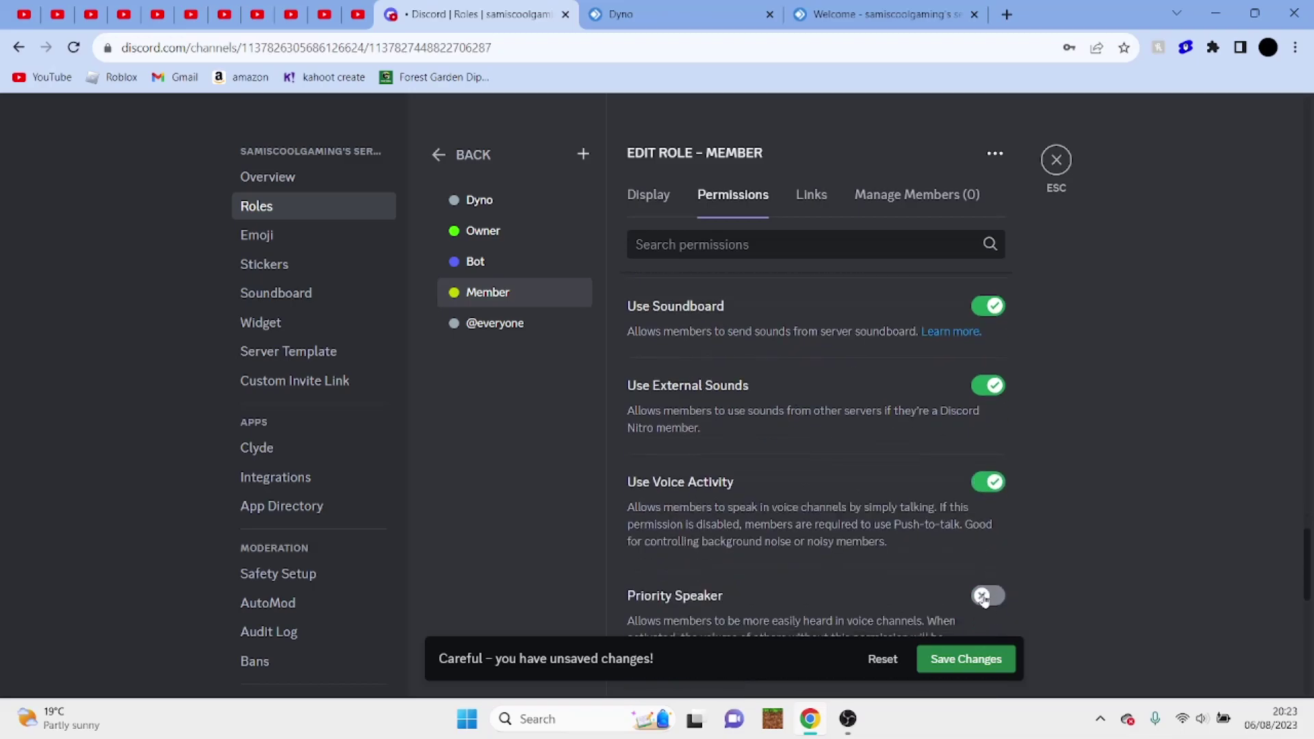
{"action": "scroll", "coordinate": [984, 599], "scroll_direction": "down", "scroll_amount": 4}
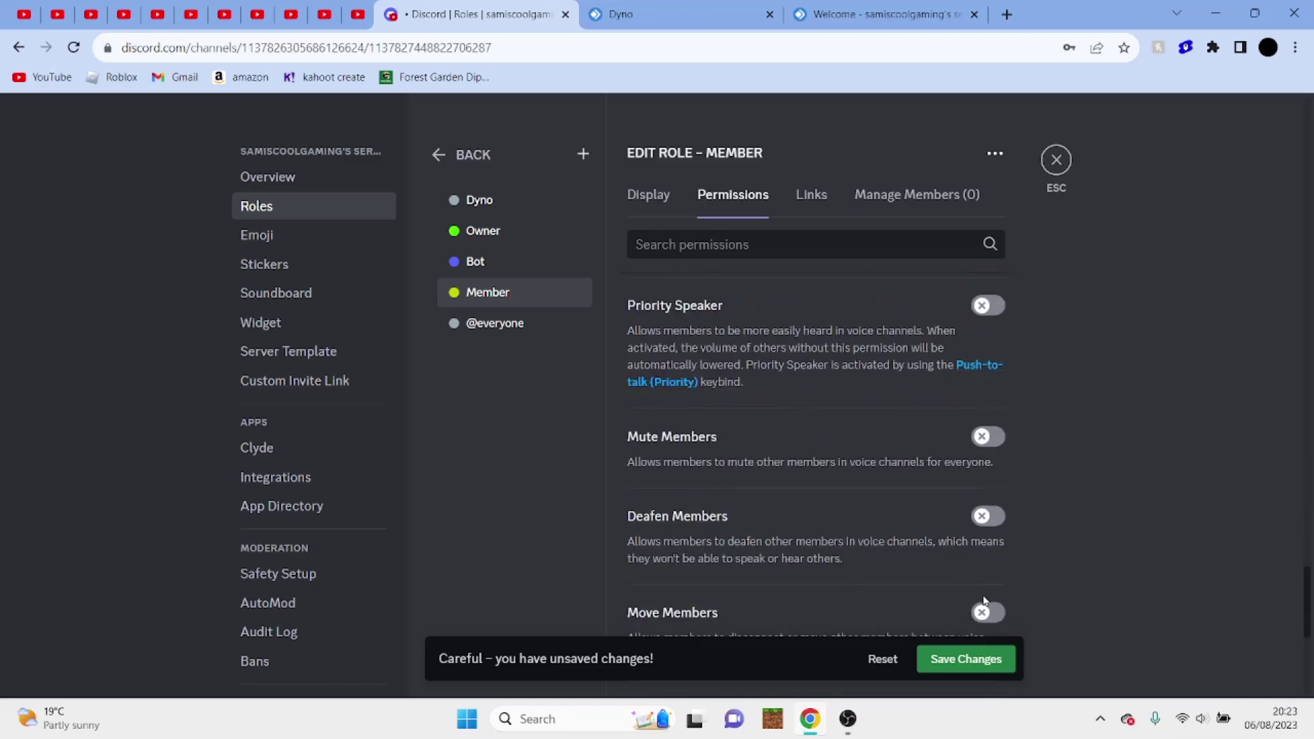
{"action": "scroll", "coordinate": [934, 565], "scroll_direction": "down", "scroll_amount": 6}
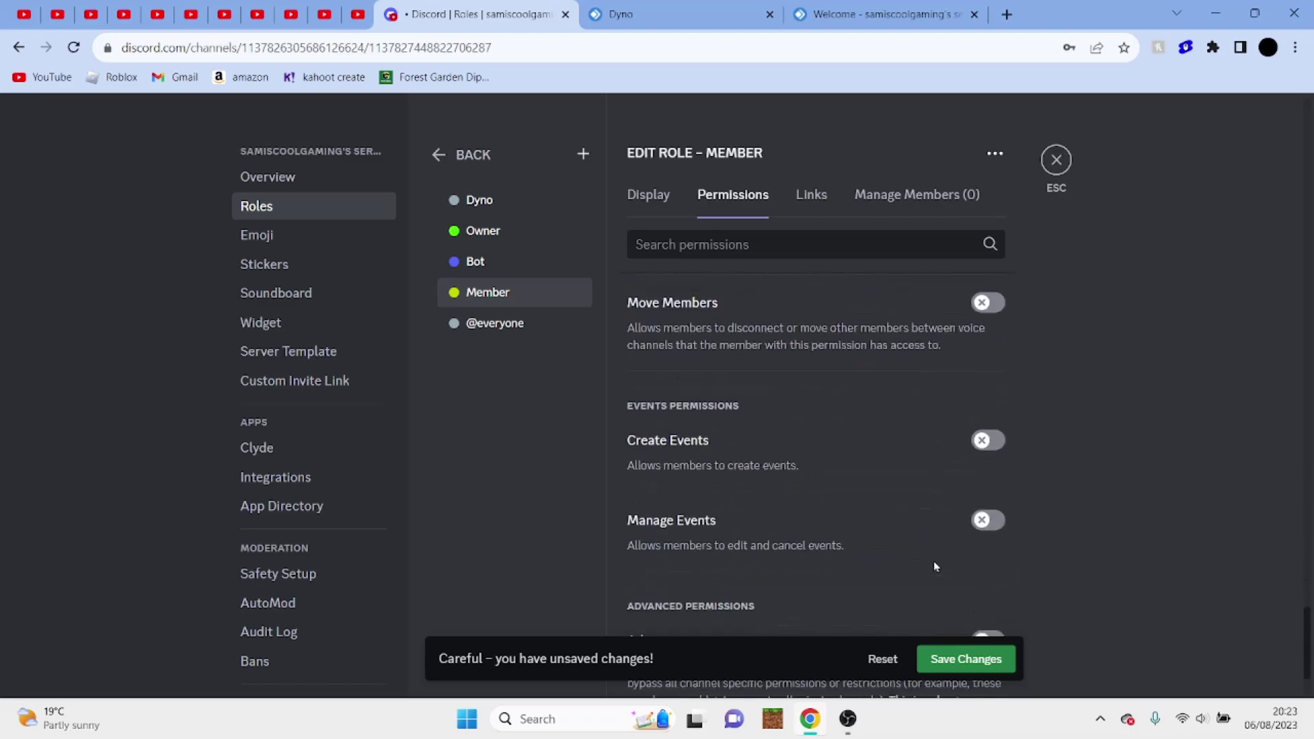
{"action": "left_click", "coordinate": [1000, 671]}
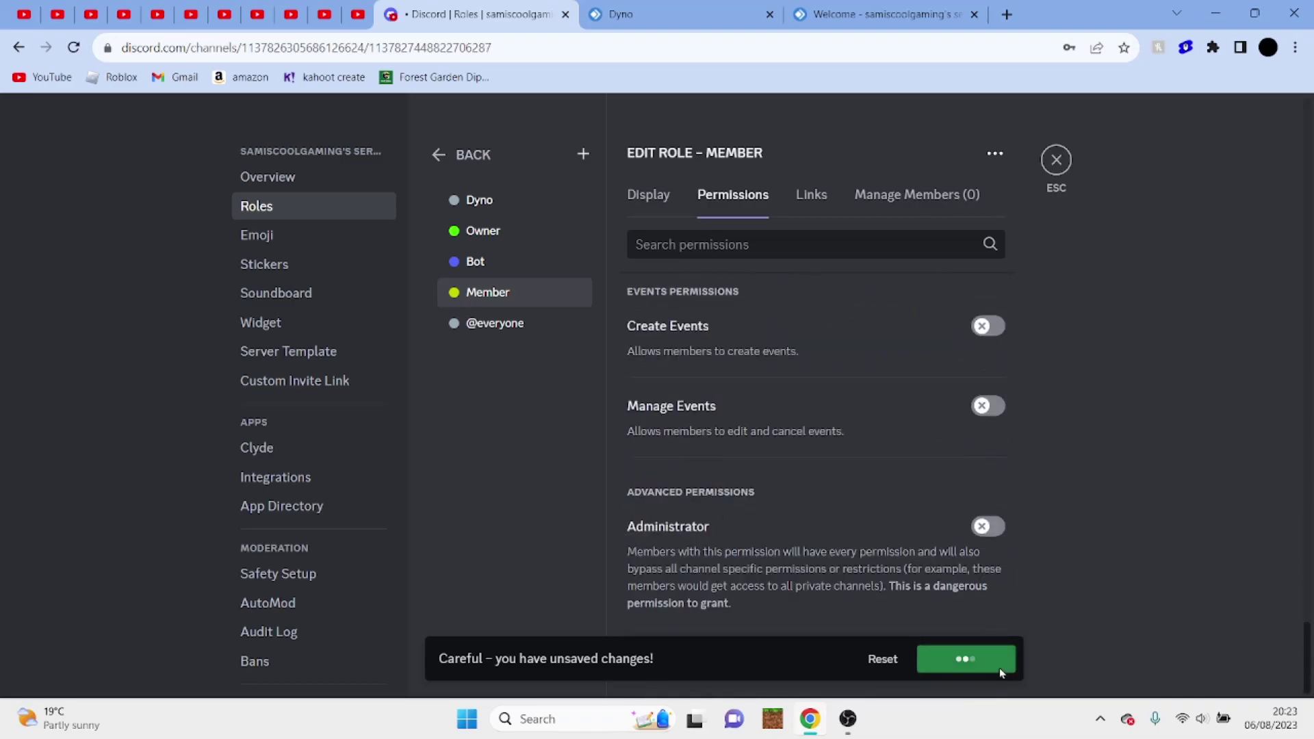
Open the Owner role's permissions and enable View Channels, Manage Channels, Manage Roles and Create Expressions.
{"action": "left_click", "coordinate": [527, 232]}
{"action": "scroll", "coordinate": [739, 413], "scroll_direction": "up", "scroll_amount": 15}
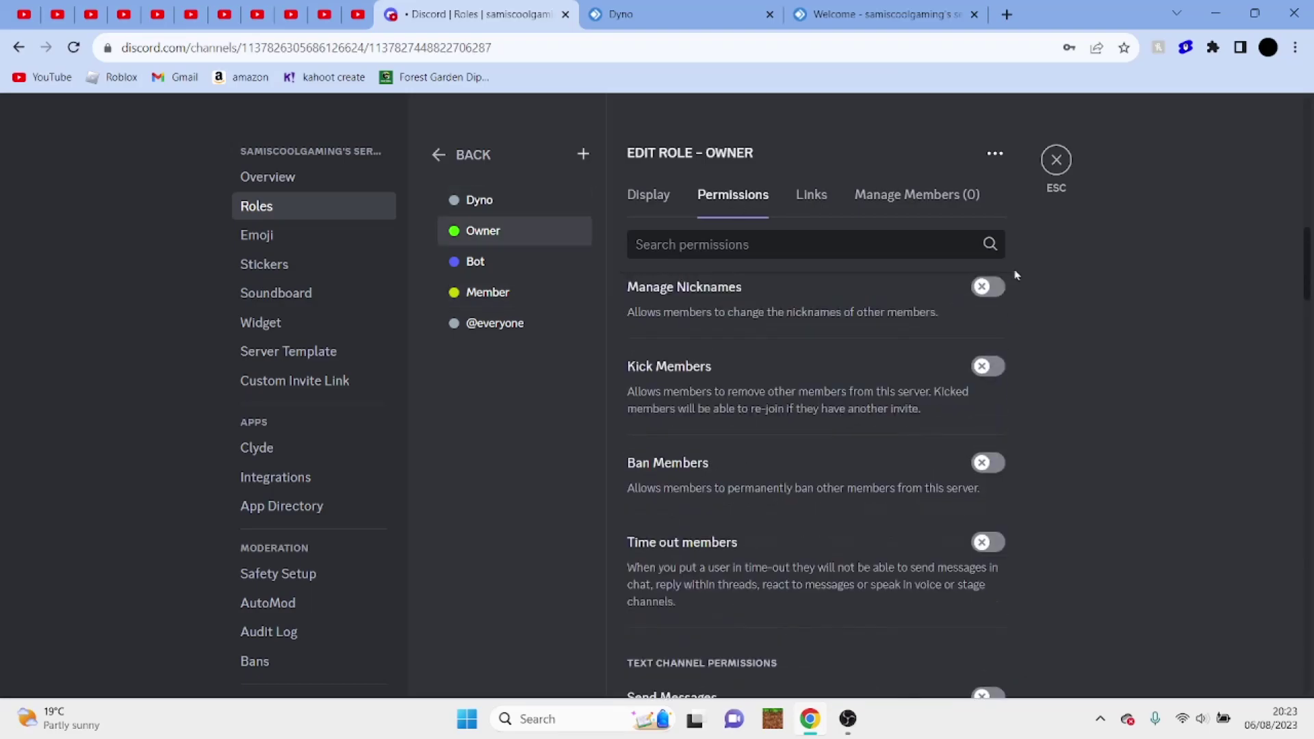
{"action": "scroll", "coordinate": [889, 369], "scroll_direction": "up", "scroll_amount": 10}
{"action": "left_click", "coordinate": [987, 328]}
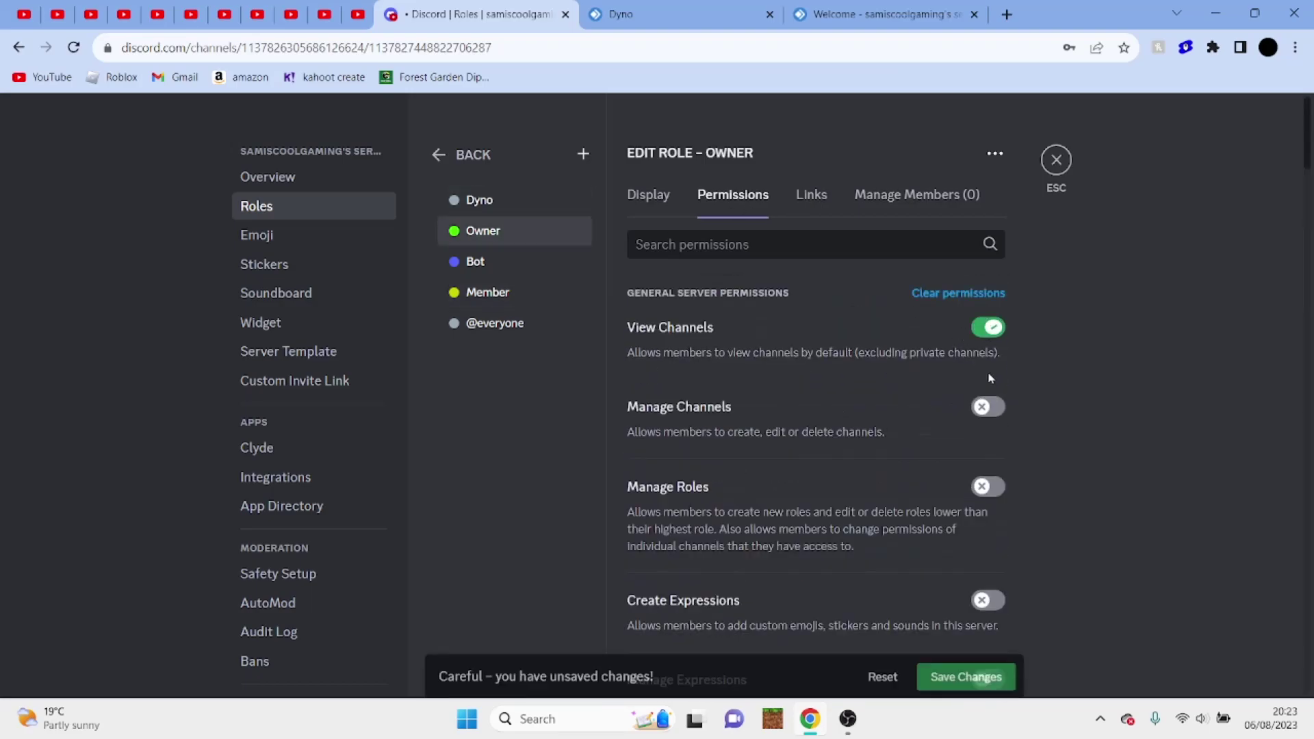
{"action": "left_click", "coordinate": [988, 407]}
{"action": "key", "text": "Tab"}
{"action": "key", "text": "space"}
{"action": "key", "text": "Tab"}
{"action": "key", "text": "space"}
Enable Manage Expressions, View Audit Log and Manage Webhooks for the Owner role, and dismiss the keyboard navigation tip.
{"action": "scroll", "coordinate": [1011, 494], "scroll_direction": "down", "scroll_amount": 4}
{"action": "key", "text": "Tab"}
{"action": "key", "text": "space"}
{"action": "key", "text": "Tab"}
{"action": "key", "text": "space"}
{"action": "key", "text": "Tab"}
{"action": "key", "text": "Return"}
{"action": "key", "text": "ctrl+w"}
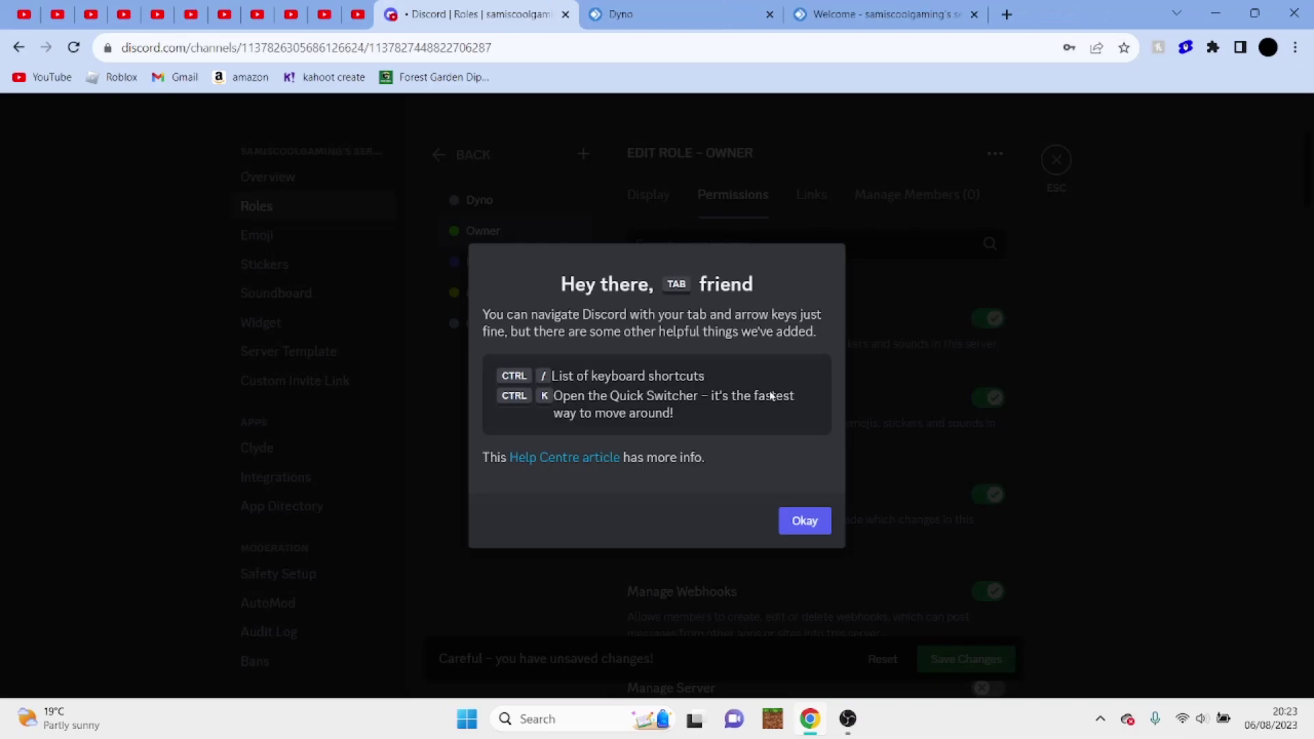
{"action": "left_click", "coordinate": [808, 524]}
Enable Manage Server, Create Invite, Change Nickname, Manage Nicknames and Kick Members for the Owner role.
{"action": "scroll", "coordinate": [1058, 462], "scroll_direction": "down", "scroll_amount": 1}
{"action": "left_click", "coordinate": [990, 424]}
{"action": "key", "text": "Tab"}
{"action": "key", "text": "space"}
{"action": "scroll", "coordinate": [1059, 436], "scroll_direction": "down", "scroll_amount": 3}
{"action": "key", "text": "Tab"}
{"action": "key", "text": "space"}
{"action": "key", "text": "Tab"}
{"action": "key", "text": "space"}
{"action": "key", "text": "Tab"}
{"action": "key", "text": "space"}
Enable Ban Members, Time out members and Send Messages for the Owner role.
{"action": "scroll", "coordinate": [1058, 436], "scroll_direction": "down", "scroll_amount": 2}
{"action": "scroll", "coordinate": [1059, 436], "scroll_direction": "down", "scroll_amount": 2}
{"action": "key", "text": "Tab"}
{"action": "key", "text": "space"}
{"action": "key", "text": "Tab"}
{"action": "key", "text": "space"}
{"action": "key", "text": "Tab"}
{"action": "key", "text": "space"}
Enable Send Messages in Threads, Create Public Threads, Create Private Threads and Embed Links for the Owner role.
{"action": "scroll", "coordinate": [1059, 436], "scroll_direction": "down", "scroll_amount": 3}
{"action": "key", "text": "Tab"}
{"action": "key", "text": "space"}
{"action": "key", "text": "Tab"}
{"action": "key", "text": "space"}
{"action": "key", "text": "Tab"}
{"action": "key", "text": "Tab"}
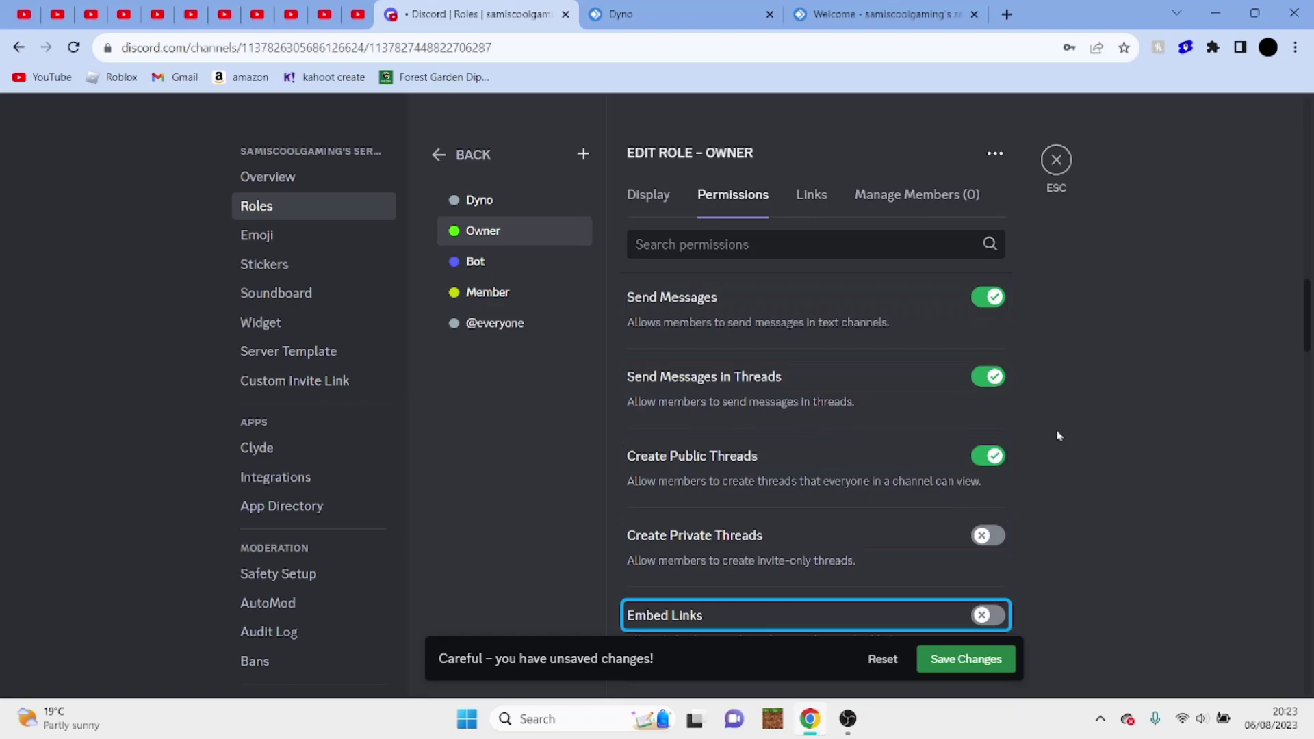
{"action": "scroll", "coordinate": [1059, 436], "scroll_direction": "down", "scroll_amount": 2}
{"action": "key", "text": "space"}
{"action": "key", "text": "shift+Tab"}
{"action": "key", "text": "space"}
Enable Attach Files, Add Reactions, Use External Emojis and Use External Stickers for the Owner role.
{"action": "key", "text": "Tab"}
{"action": "key", "text": "Tab"}
{"action": "key", "text": "space"}
{"action": "key", "text": "Tab"}
{"action": "key", "text": "space"}
{"action": "scroll", "coordinate": [1058, 436], "scroll_direction": "down", "scroll_amount": 3}
{"action": "key", "text": "Tab"}
{"action": "key", "text": "space"}
{"action": "key", "text": "Tab"}
{"action": "key", "text": "space"}
{"action": "scroll", "coordinate": [1059, 436], "scroll_direction": "down", "scroll_amount": 3}
{"action": "key", "text": "Tab"}
{"action": "key", "text": "space"}
{"action": "key", "text": "Tab"}
{"action": "key", "text": "space"}
{"action": "key", "text": "Tab"}
{"action": "scroll", "coordinate": [1059, 436], "scroll_direction": "down", "scroll_amount": 3}
{"action": "key", "text": "Tab"}
{"action": "key", "text": "space"}
{"action": "key", "text": "Tab"}
{"action": "key", "text": "space"}
Enable Use Application Commands, Send Voice Messages, Connect and Speak for the Owner role.
{"action": "key", "text": "Tab"}
{"action": "key", "text": "space"}
{"action": "key", "text": "Tab"}
{"action": "key", "text": "space"}
{"action": "scroll", "coordinate": [1058, 436], "scroll_direction": "down", "scroll_amount": 3}
{"action": "key", "text": "Tab"}
{"action": "key", "text": "space"}
{"action": "key", "text": "Tab"}
{"action": "key", "text": "space"}
Enable Video, Use Activities and Use Soundboard for the Owner role, and close the accidentally opened help page.
{"action": "key", "text": "Tab"}
{"action": "scroll", "coordinate": [1059, 436], "scroll_direction": "down", "scroll_amount": 3}
{"action": "key", "text": "space"}
{"action": "key", "text": "Tab"}
{"action": "key", "text": "space"}
{"action": "key", "text": "Tab"}
{"action": "key", "text": "Tab"}
{"action": "key", "text": "Return"}
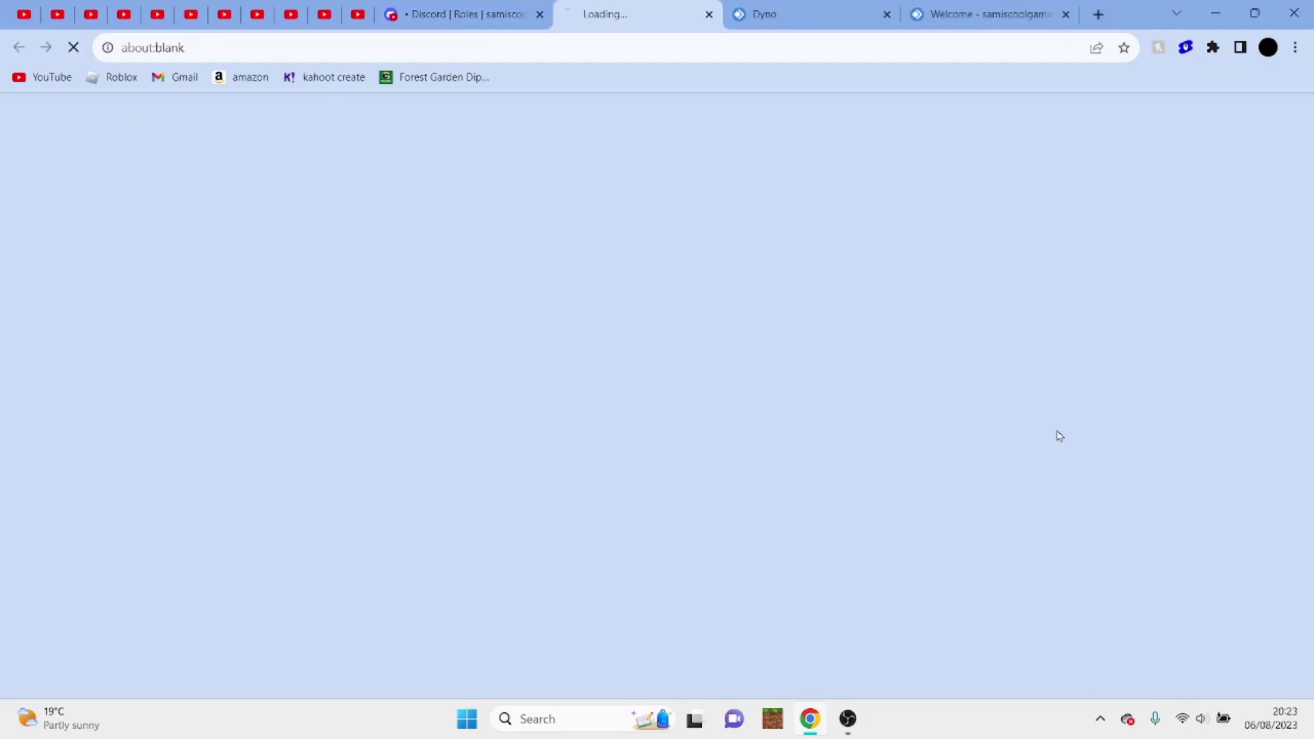
{"action": "key", "text": "ctrl+w"}
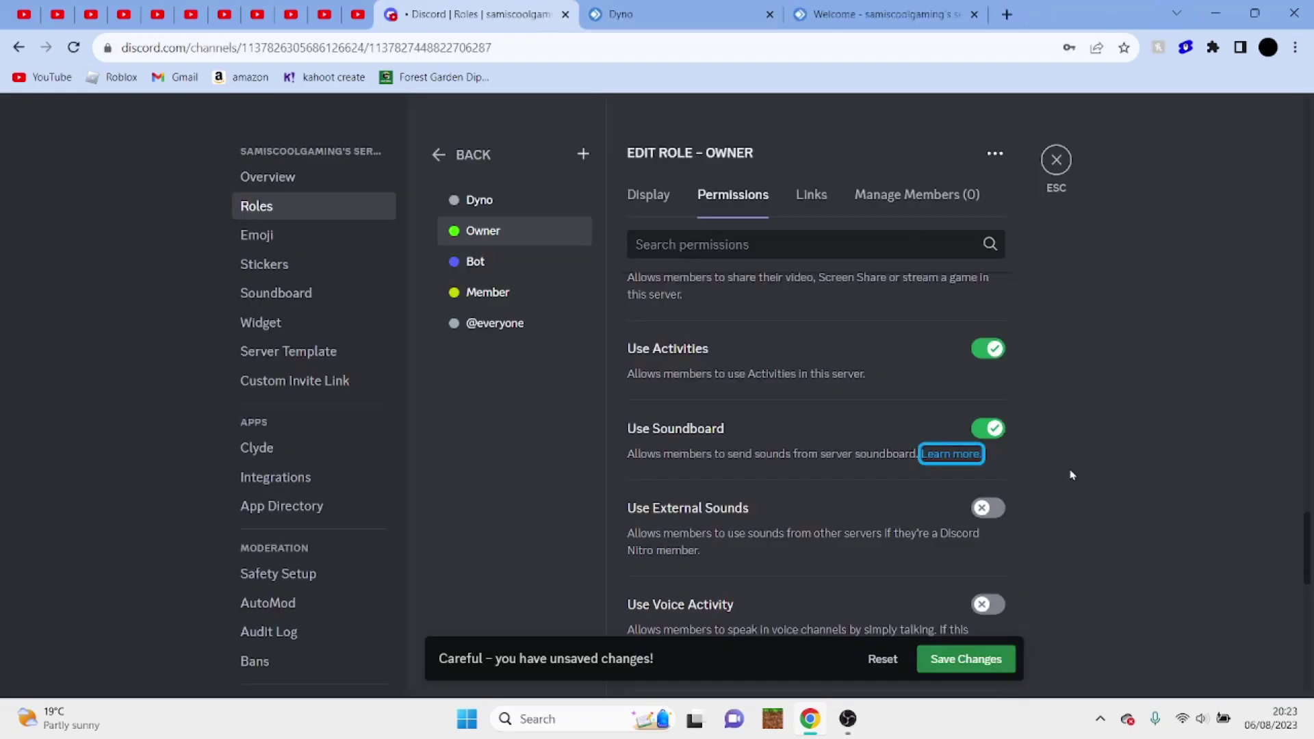
Enable Use Voice Activity, Priority Speaker, Mute Members and Deafen Members for the Owner role.
{"action": "key", "text": "Tab"}
{"action": "key", "text": "Tab"}
{"action": "key", "text": "space"}
{"action": "scroll", "coordinate": [1072, 477], "scroll_direction": "down", "scroll_amount": 4}
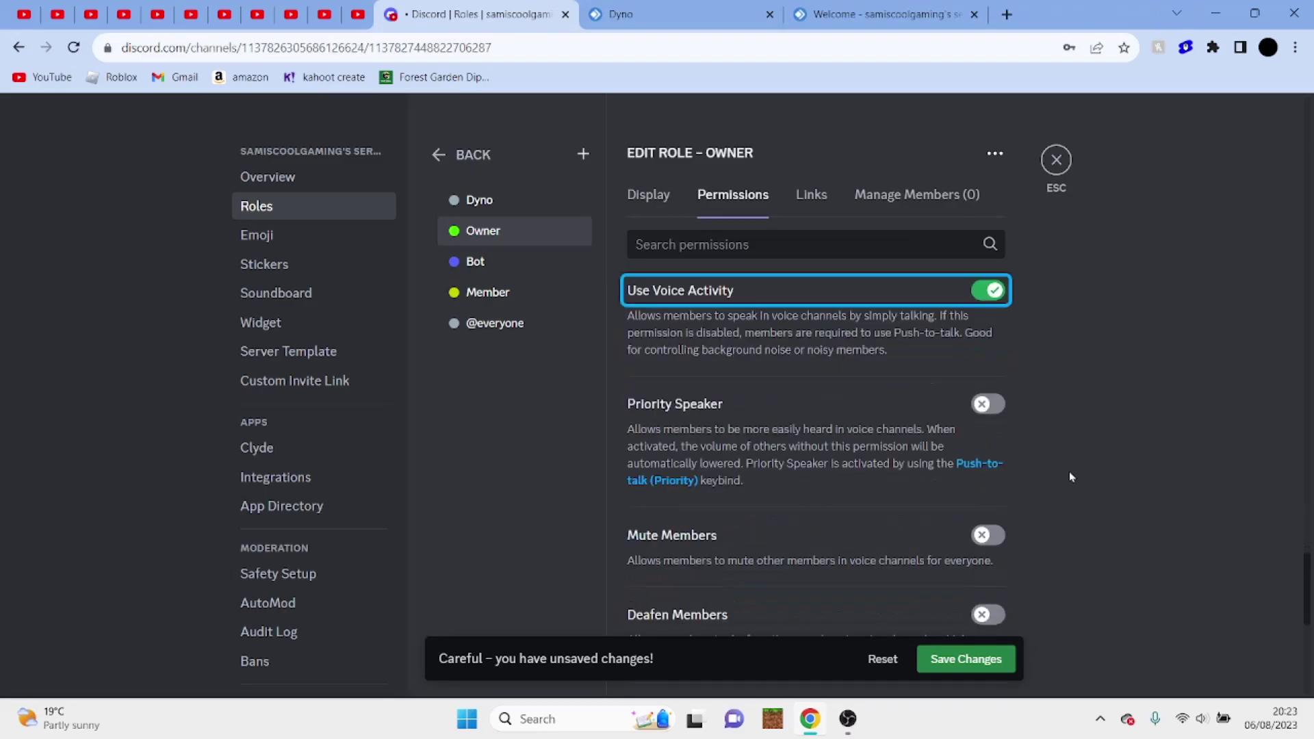
{"action": "key", "text": "Tab"}
{"action": "key", "text": "space"}
{"action": "key", "text": "Tab"}
{"action": "key", "text": "space"}
{"action": "key", "text": "Tab"}
{"action": "key", "text": "space"}
Enable Move Members, Create Events and Manage Events for the Owner role.
{"action": "key", "text": "Tab"}
{"action": "key", "text": "space"}
{"action": "key", "text": "Tab"}
{"action": "key", "text": "space"}
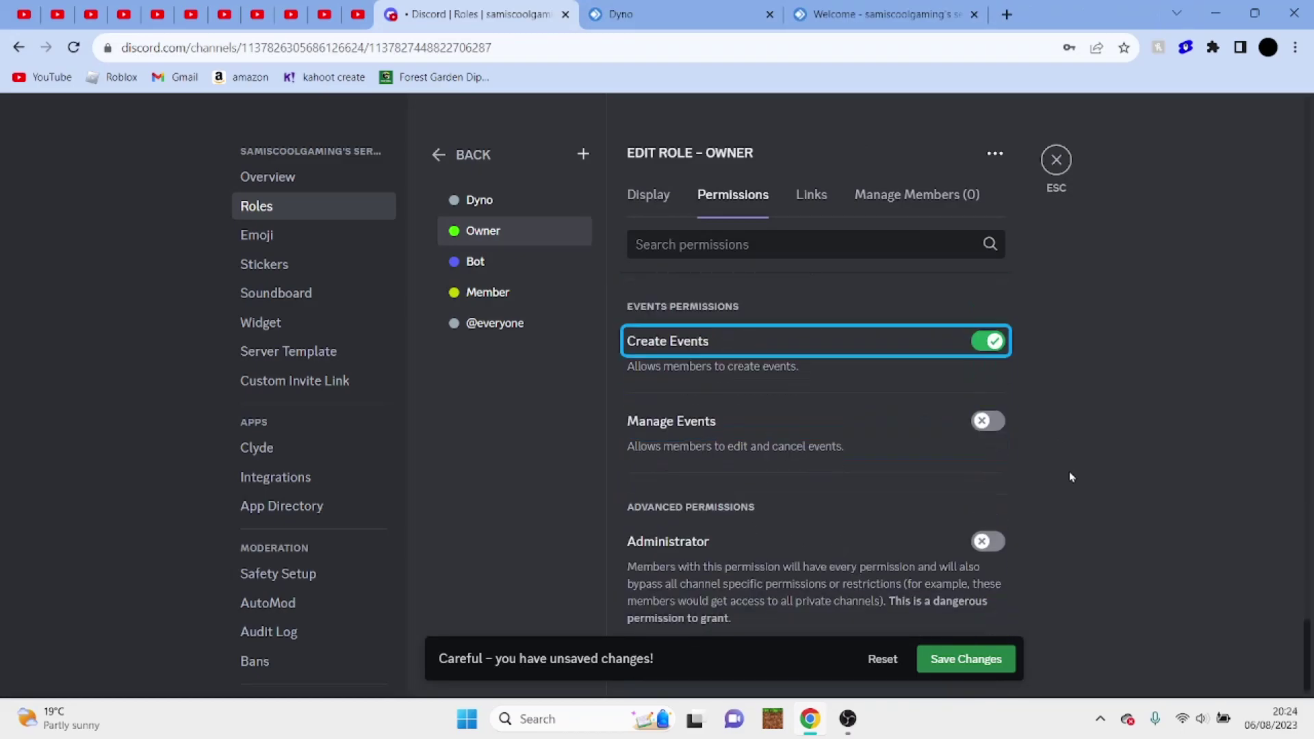
{"action": "key", "text": "Tab"}
{"action": "key", "text": "space"}
Grant the Owner role the Administrator permission, save the changes and leave the server settings.
{"action": "key", "text": "Tab"}
{"action": "key", "text": "space"}
{"action": "left_click", "coordinate": [942, 669]}
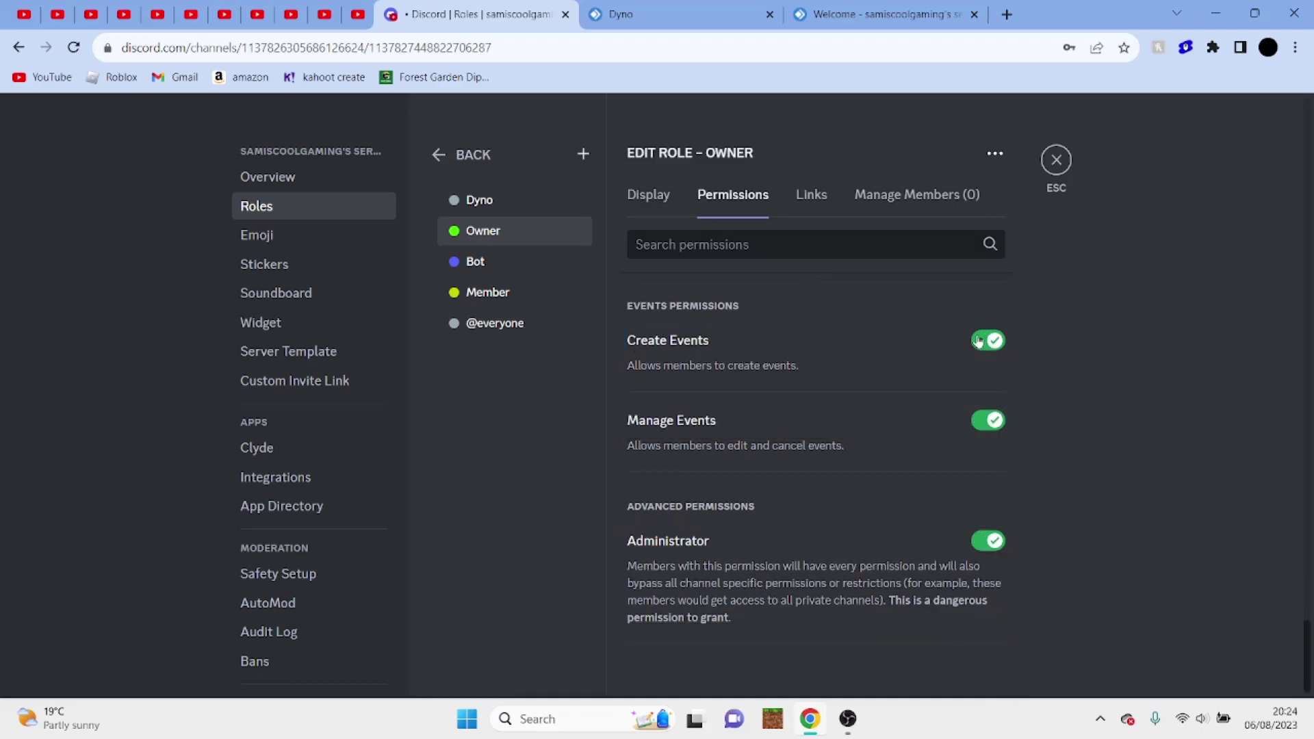
{"action": "left_click", "coordinate": [1054, 160]}
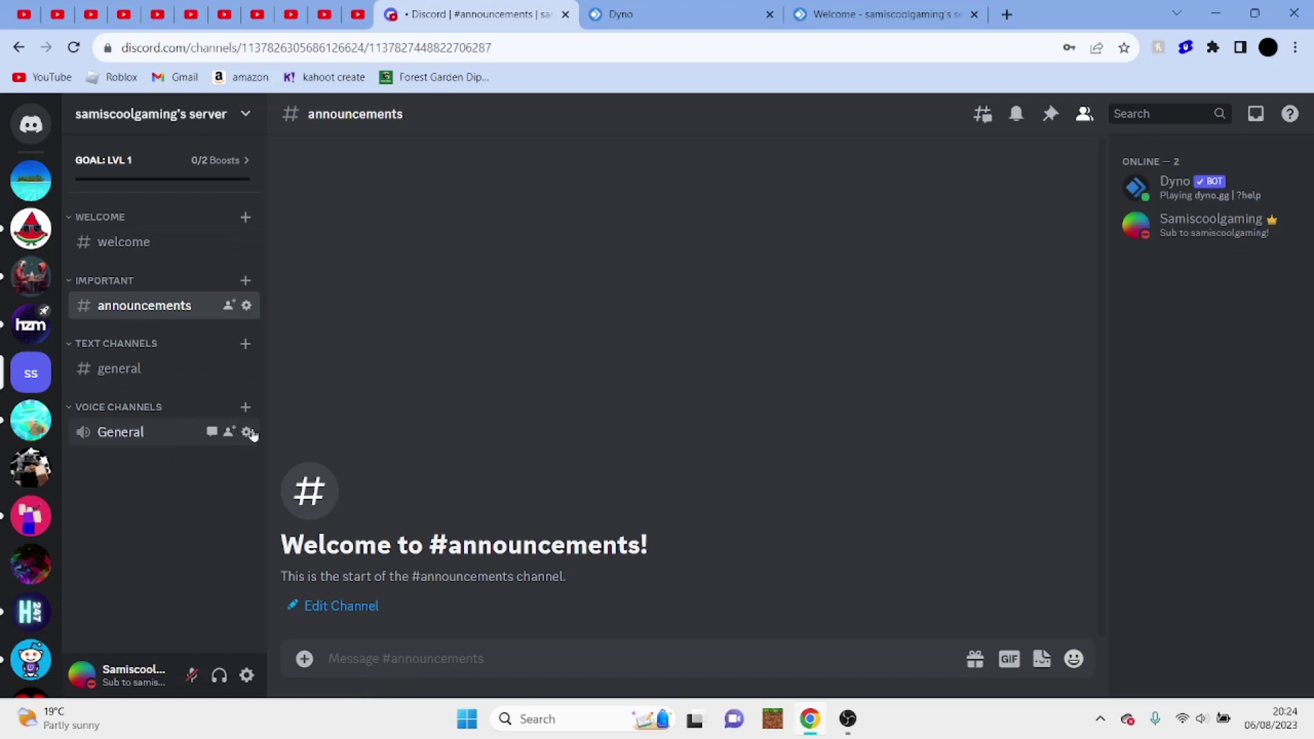
Open the welcome channel's advanced permissions and add the Member role.
{"action": "left_click", "coordinate": [247, 242]}
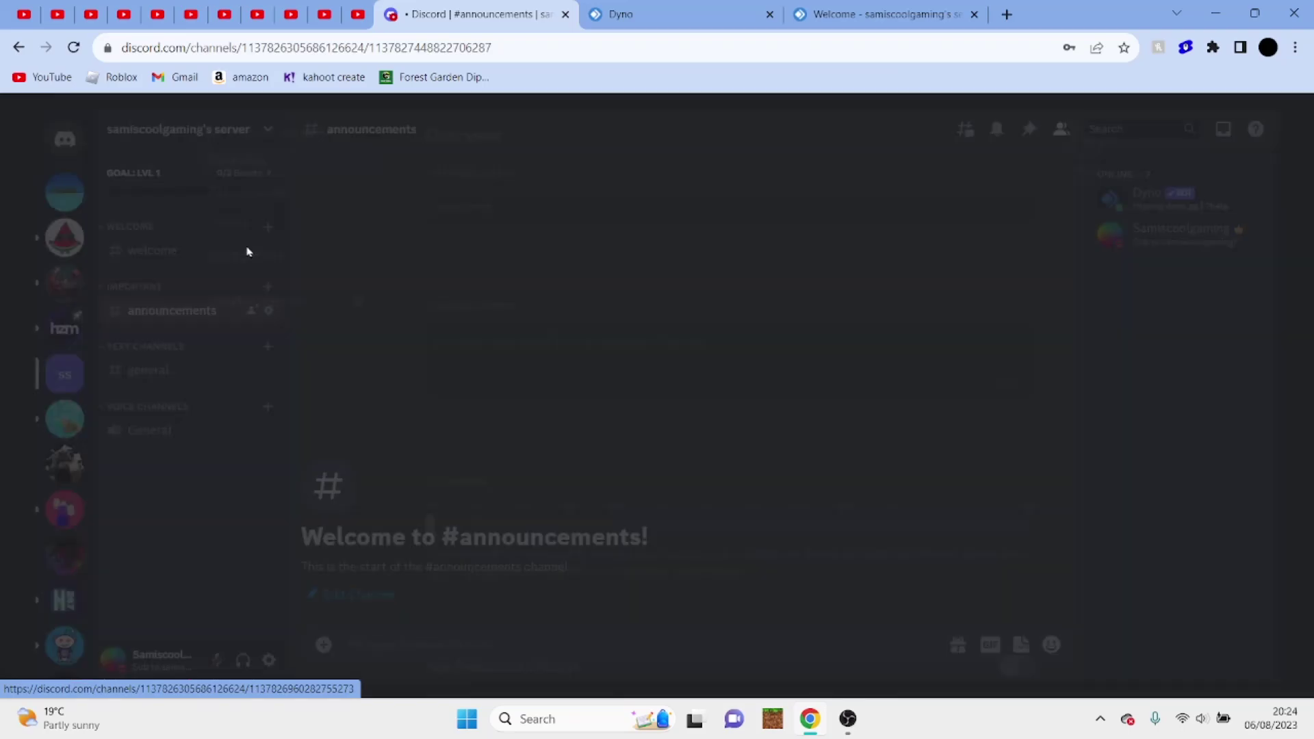
{"action": "left_click", "coordinate": [320, 206]}
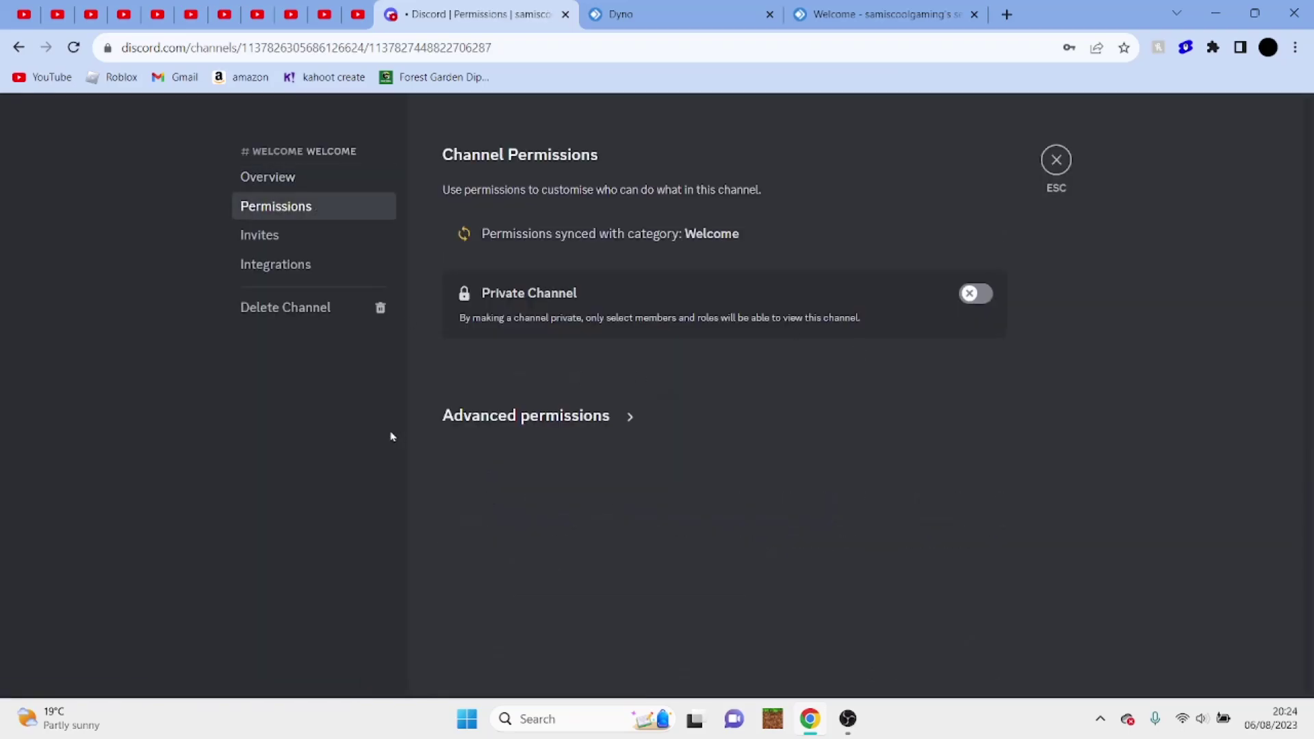
{"action": "left_click", "coordinate": [533, 430]}
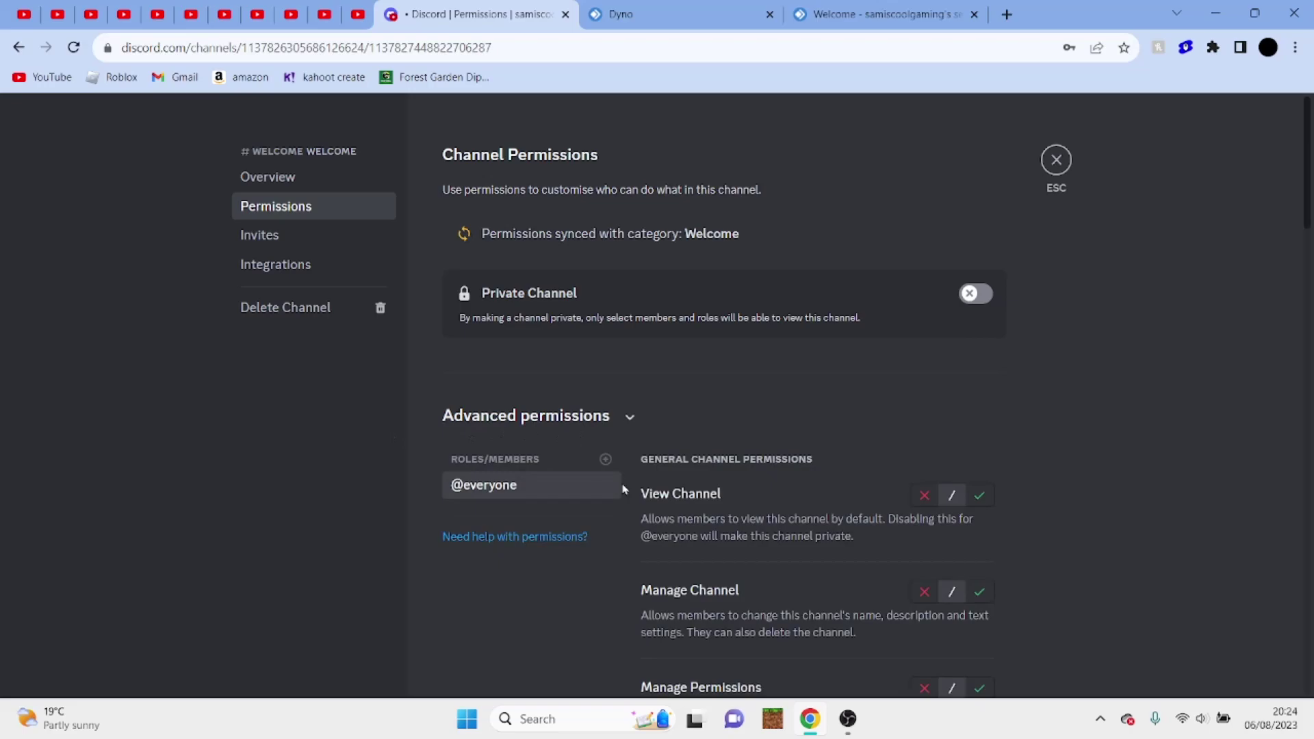
{"action": "left_click", "coordinate": [606, 460]}
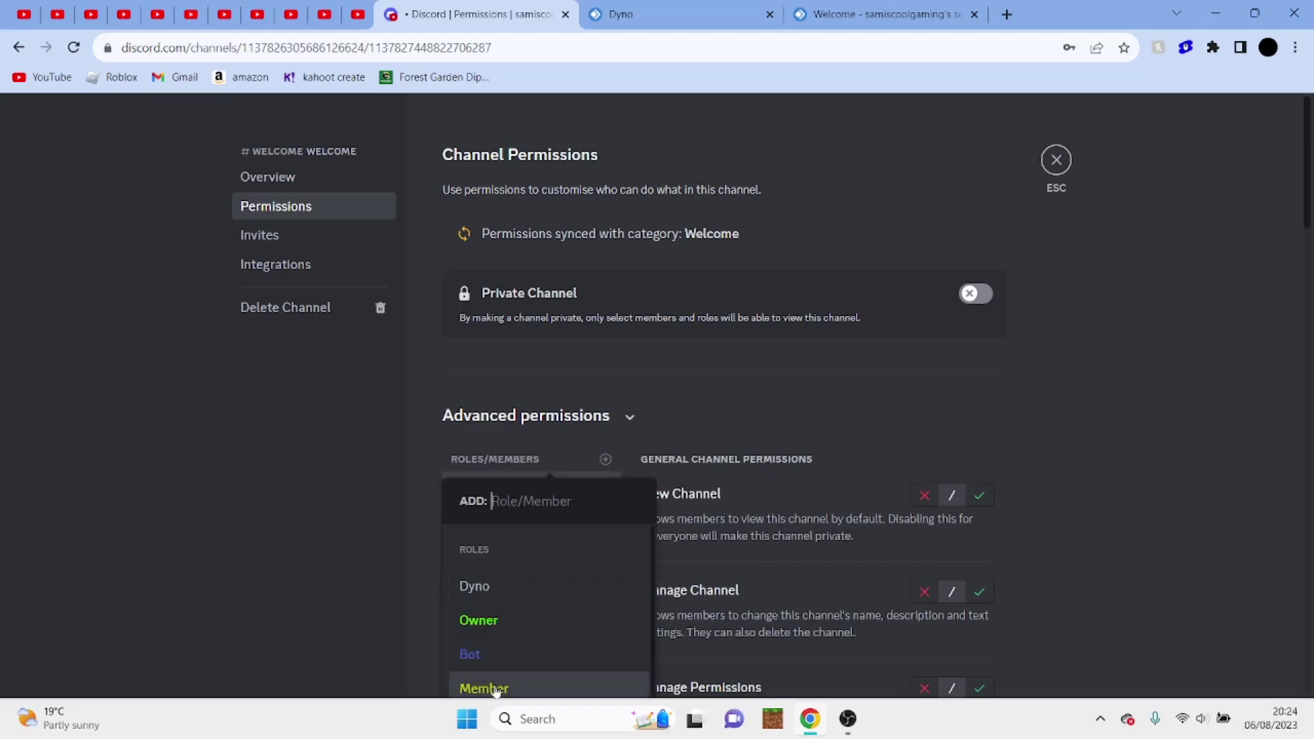
{"action": "scroll", "coordinate": [496, 685], "scroll_direction": "down", "scroll_amount": 1}
{"action": "left_click", "coordinate": [494, 664]}
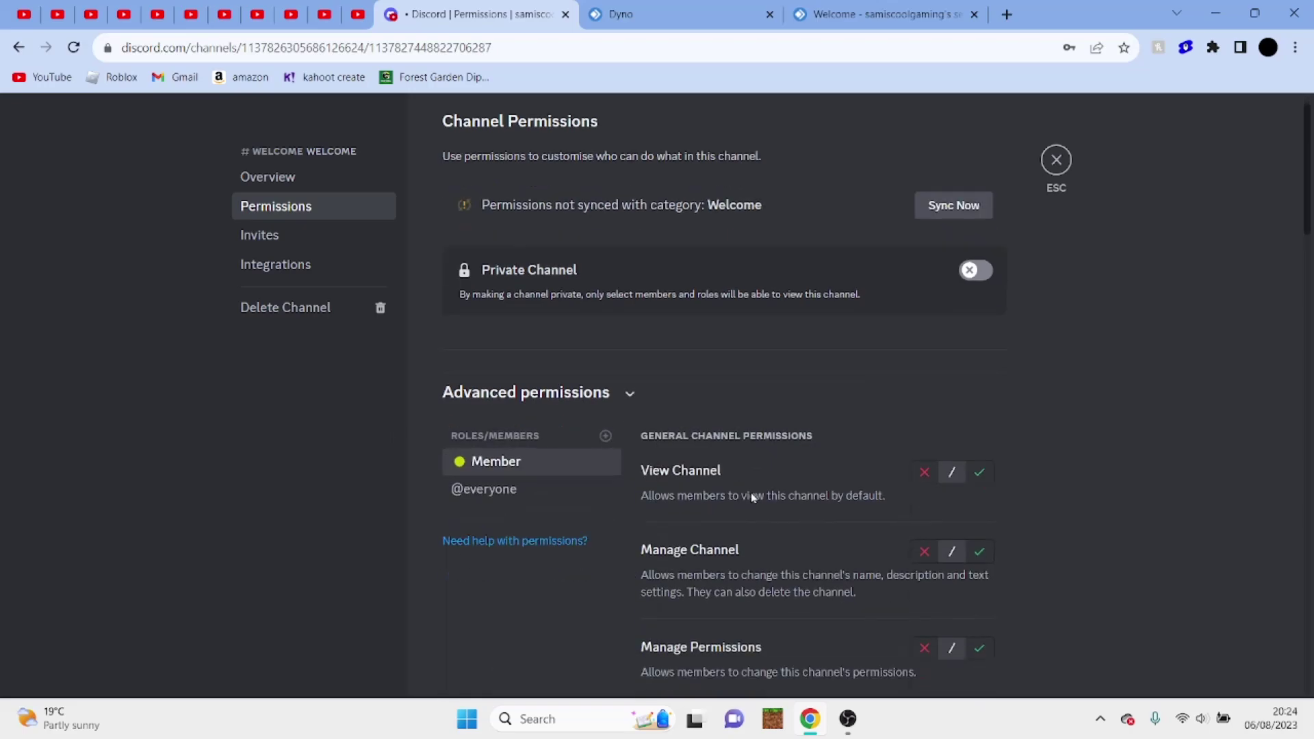
For the Member role in the welcome channel, allow View Channel and deny Manage Channel, Manage Permissions and Manage Webhooks.
{"action": "scroll", "coordinate": [750, 492], "scroll_direction": "down", "scroll_amount": 1}
{"action": "left_click", "coordinate": [984, 410]}
{"action": "scroll", "coordinate": [1059, 424], "scroll_direction": "down", "scroll_amount": 1}
{"action": "key", "text": "Tab"}
{"action": "key", "text": "space"}
{"action": "key", "text": "Tab"}
{"action": "key", "text": "Tab"}
{"action": "key", "text": "shift+Tab"}
{"action": "key", "text": "space"}
{"action": "key", "text": "Tab"}
{"action": "key", "text": "space"}
Deny the Member role Create Invite, Send Messages and Send Messages in Threads in the welcome channel.
{"action": "key", "text": "Tab"}
{"action": "key", "text": "shift+Tab"}
{"action": "key", "text": "space"}
{"action": "key", "text": "Tab"}
{"action": "key", "text": "space"}
{"action": "key", "text": "Tab"}
{"action": "key", "text": "shift+Tab"}
{"action": "key", "text": "space"}
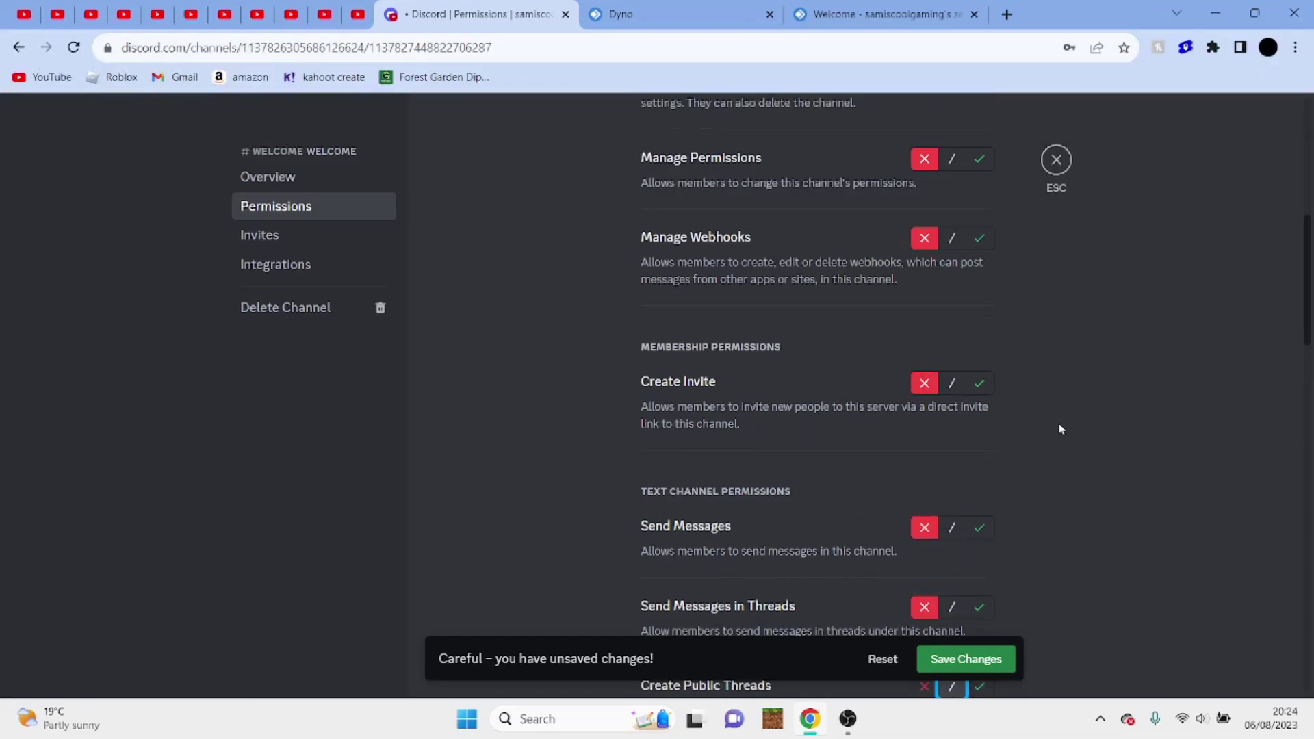
Deny the Member role Create Public Threads, Create Private Threads, Embed Links and Attach Files in the welcome channel.
{"action": "key", "text": "Tab"}
{"action": "key", "text": "space"}
{"action": "key", "text": "Tab"}
{"action": "key", "text": "shift+Tab"}
{"action": "key", "text": "space"}
{"action": "key", "text": "Tab"}
{"action": "key", "text": "space"}
{"action": "key", "text": "Tab"}
{"action": "key", "text": "space"}
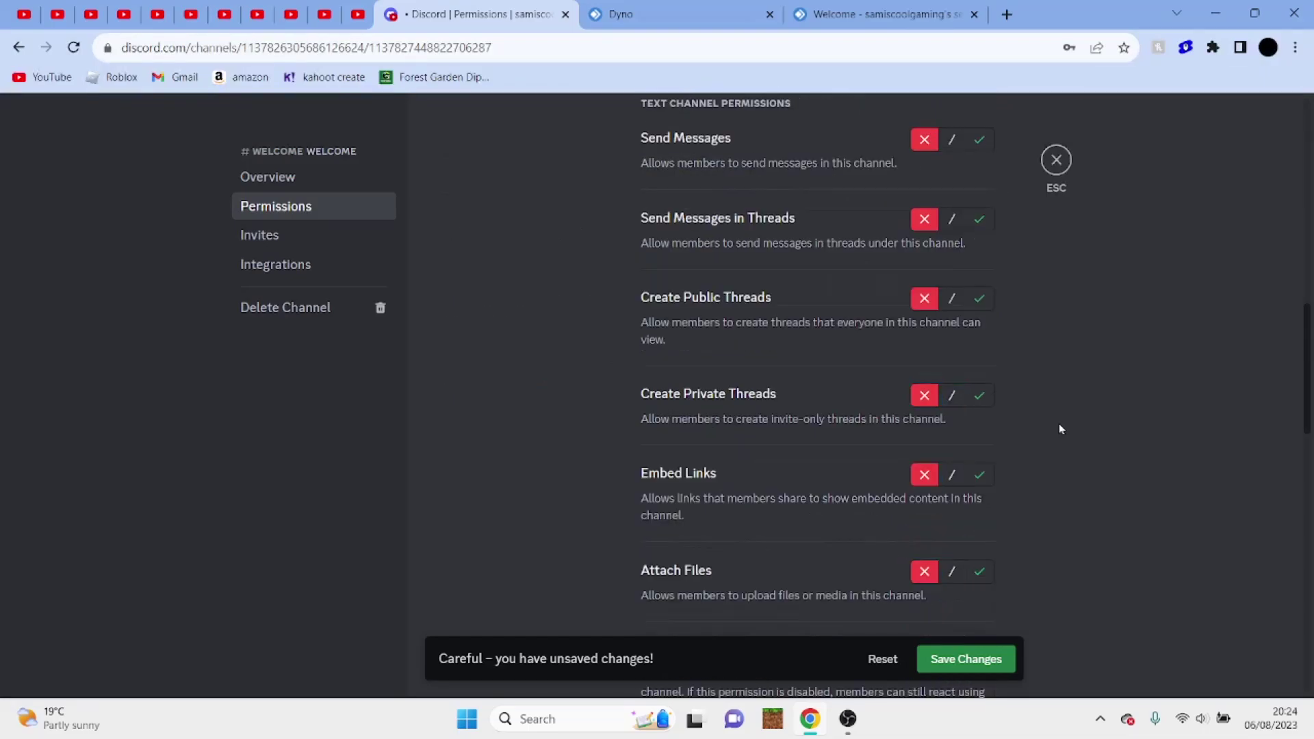
Restrict the Member role's permissions from Add Reactions through Manage Threads in the welcome channel.
{"action": "key", "text": "Tab"}
{"action": "key", "text": "space"}
{"action": "key", "text": "Tab"}
{"action": "key", "text": "shift+Tab"}
{"action": "key", "text": "space"}
{"action": "key", "text": "Tab"}
{"action": "key", "text": "space"}
{"action": "key", "text": "Tab"}
{"action": "key", "text": "space"}
{"action": "key", "text": "Tab"}
{"action": "key", "text": "space"}
{"action": "key", "text": "Tab"}
{"action": "key", "text": "Tab"}
{"action": "key", "text": "shift+Tab"}
{"action": "key", "text": "shift+Tab"}
{"action": "key", "text": "space"}
Allow Member Read Message History, deny text-to-speech messages, application commands and voice messages, and save and close the welcome channel's settings.
{"action": "key", "text": "Tab"}
{"action": "key", "text": "space"}
{"action": "key", "text": "Tab"}
{"action": "key", "text": "space"}
{"action": "key", "text": "Tab"}
{"action": "key", "text": "space"}
{"action": "key", "text": "Tab"}
{"action": "key", "text": "space"}
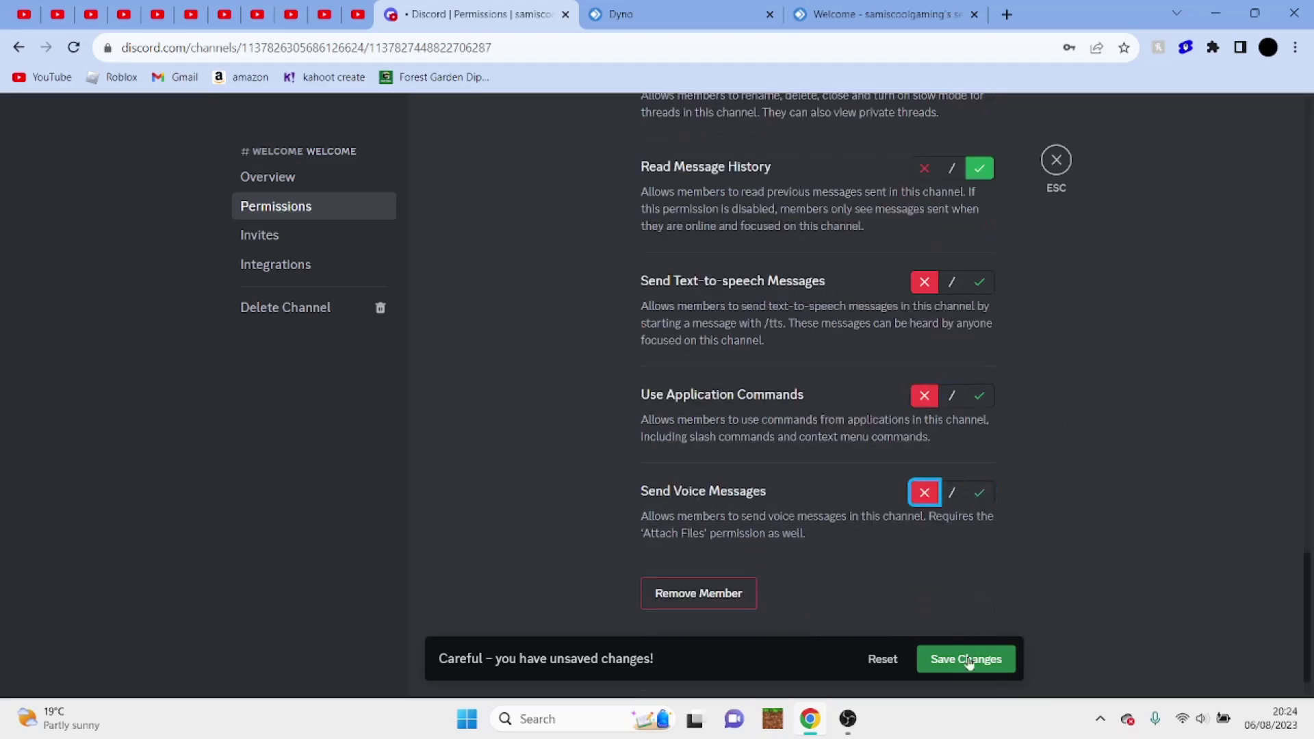
{"action": "left_click", "coordinate": [966, 658]}
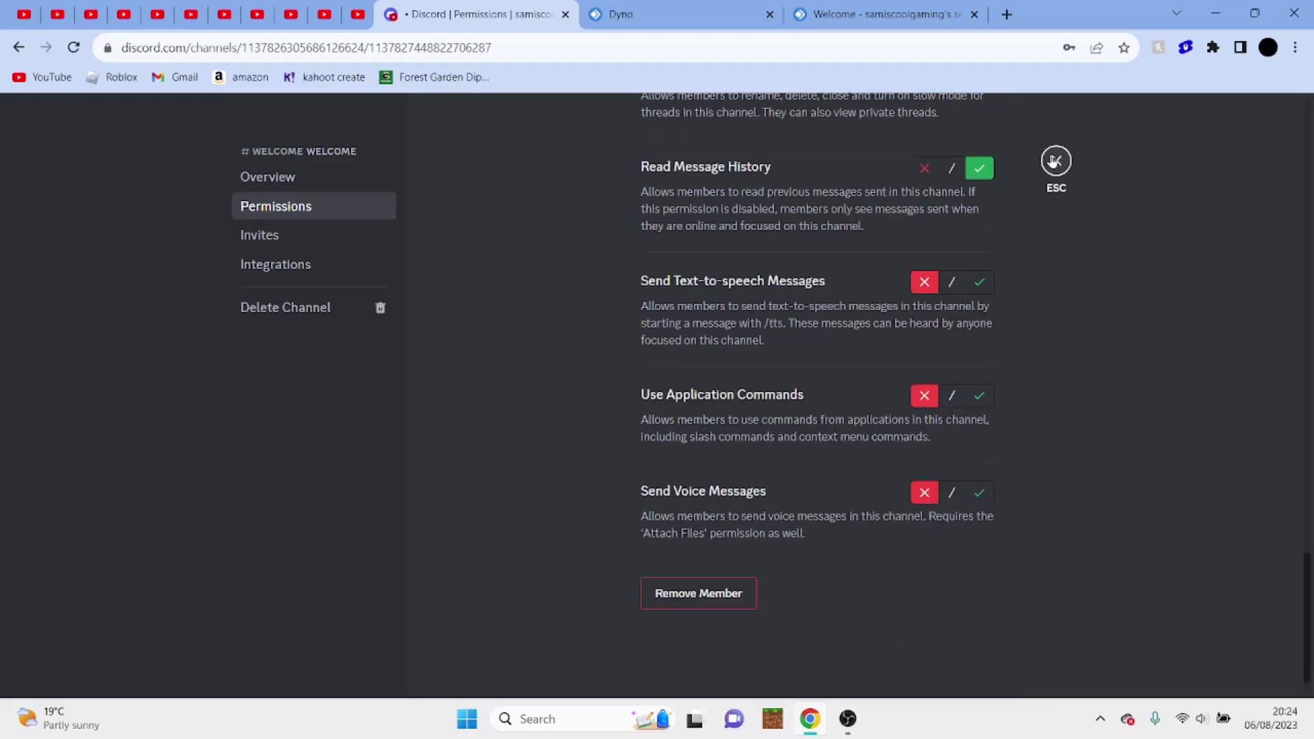
{"action": "left_click", "coordinate": [1057, 160]}
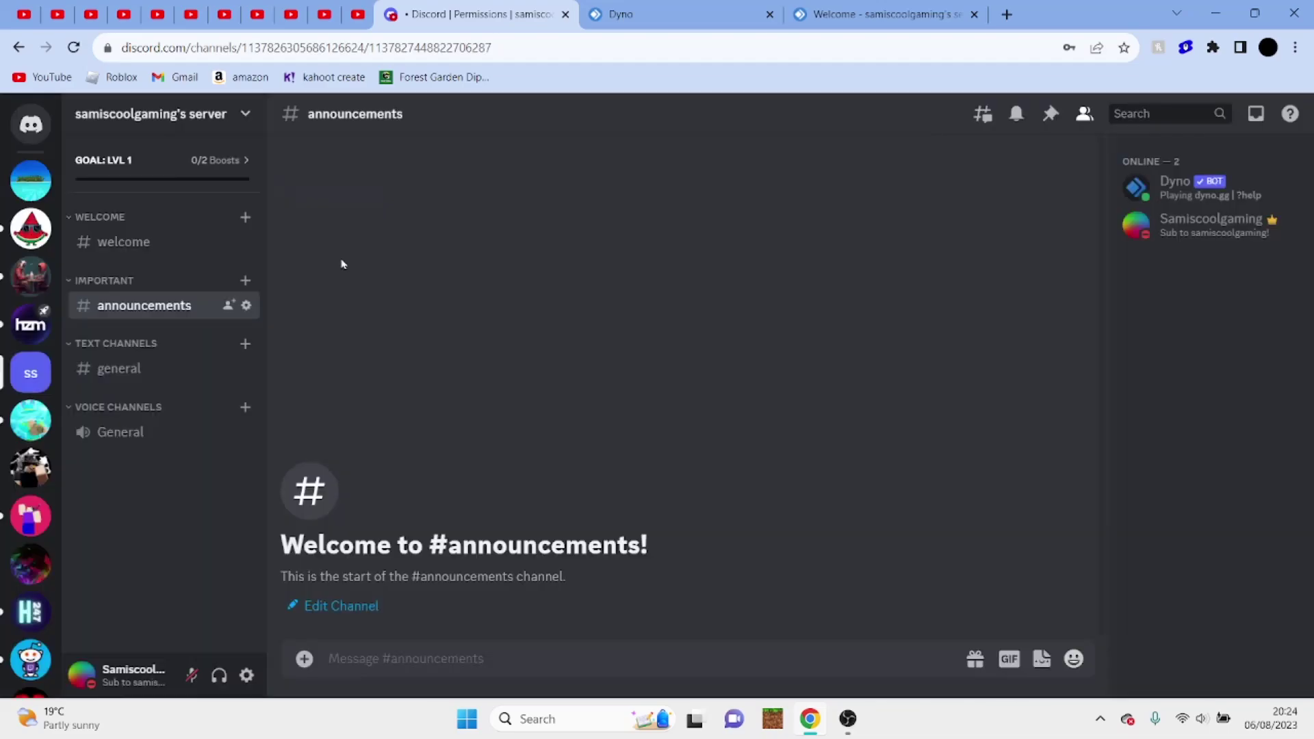
Open the announcements channel's permissions and add the Member role.
{"action": "left_click", "coordinate": [247, 305]}
{"action": "left_click", "coordinate": [344, 200]}
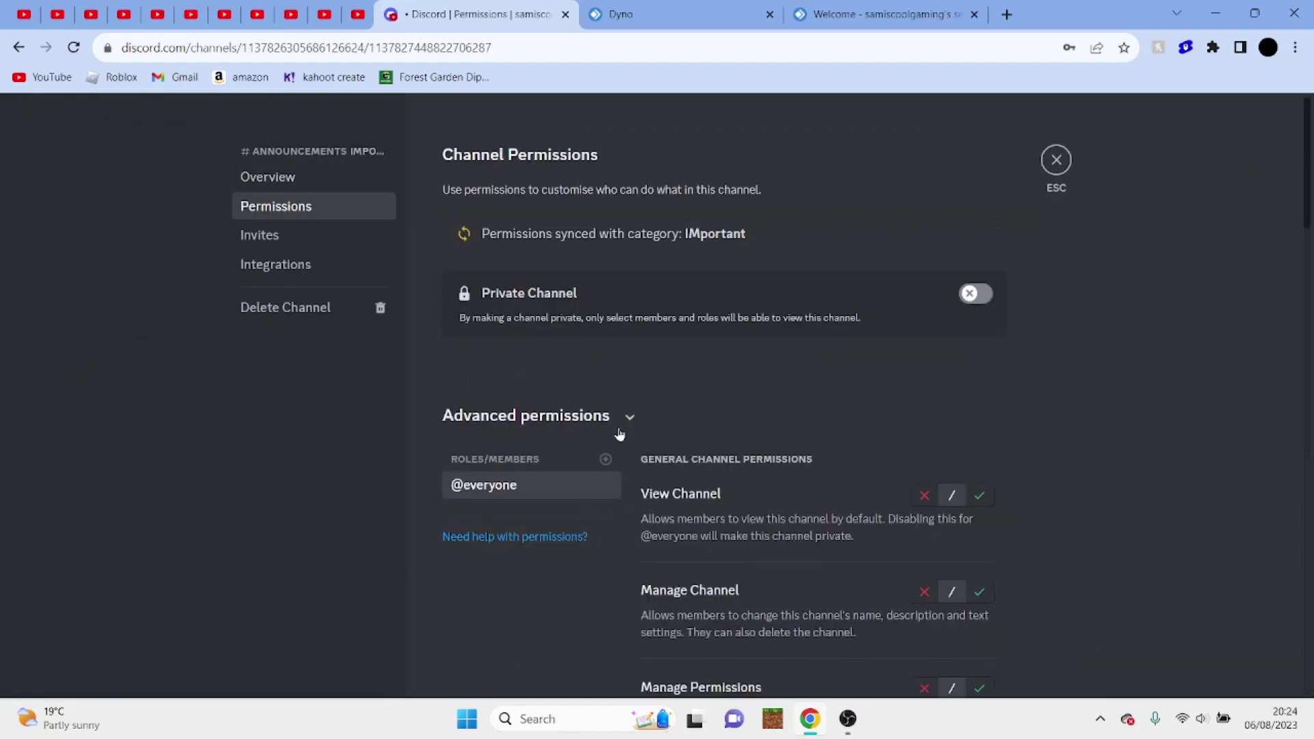
{"action": "left_click", "coordinate": [604, 458]}
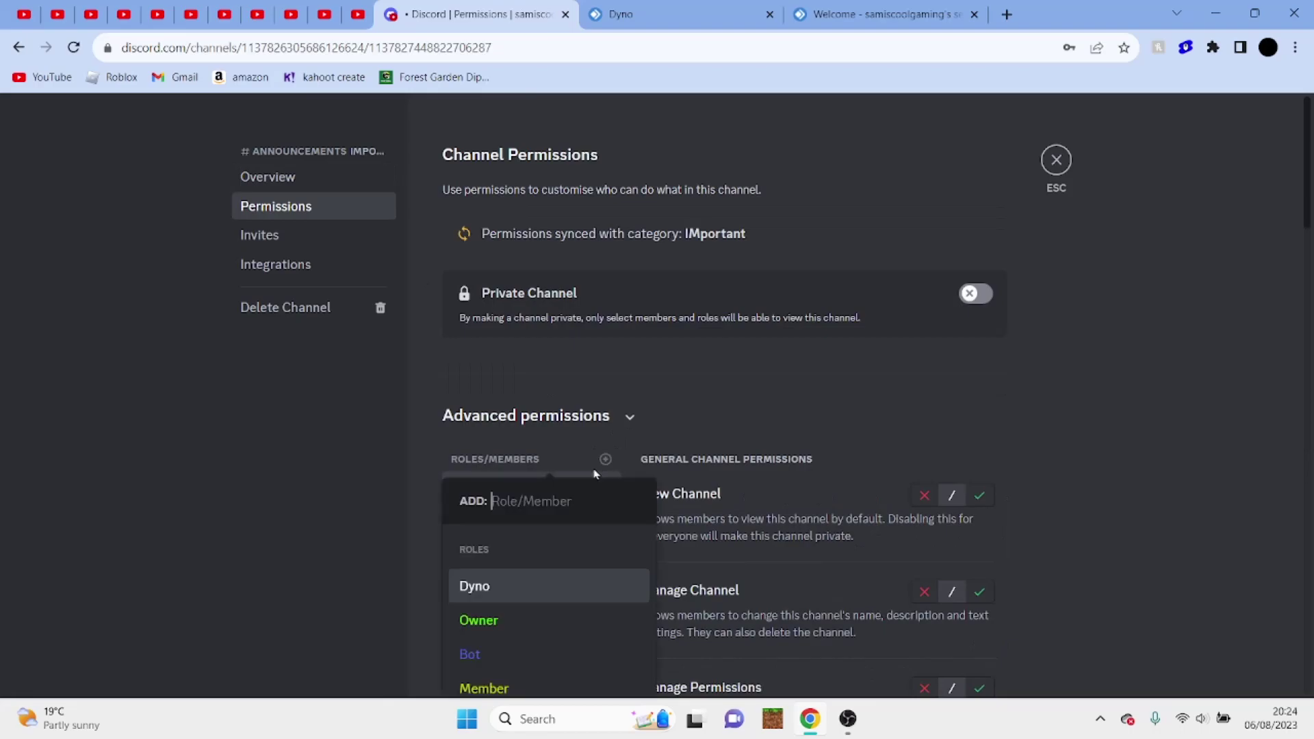
{"action": "left_click", "coordinate": [500, 681]}
In announcements, allow Member View Channel and deny Manage Channel, Manage Permissions, Manage Webhooks and Create Invite.
{"action": "left_click", "coordinate": [979, 506]}
{"action": "key", "text": "Tab"}
{"action": "key", "text": "Left"}
{"action": "key", "text": "Tab"}
{"action": "key", "text": "Left"}
{"action": "scroll", "coordinate": [1078, 511], "scroll_direction": "down", "scroll_amount": 5}
{"action": "key", "text": "Tab"}
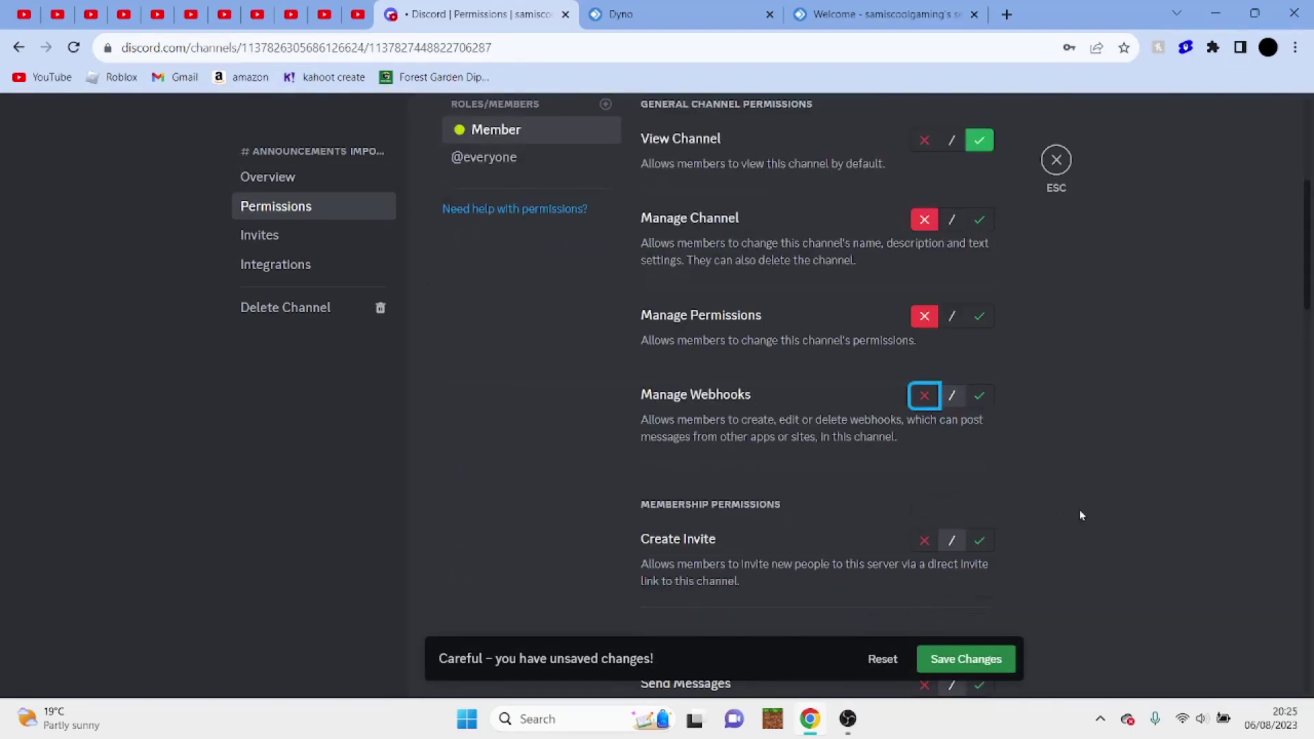
{"action": "key", "text": "Left"}
{"action": "key", "text": "Tab"}
{"action": "key", "text": "Left"}
Deny Member Send Messages, Send Messages in Threads, Create Public Threads, Create Private Threads and Embed Links in announcements.
{"action": "key", "text": "Tab"}
{"action": "key", "text": "Left"}
{"action": "scroll", "coordinate": [1080, 513], "scroll_direction": "down", "scroll_amount": 5}
{"action": "key", "text": "Tab"}
{"action": "key", "text": "Left"}
{"action": "key", "text": "Tab"}
{"action": "key", "text": "Left"}
{"action": "key", "text": "Tab"}
{"action": "key", "text": "Left"}
{"action": "key", "text": "Tab"}
{"action": "key", "text": "Left"}
Deny Member Attach Files, Add Reactions, Use External Emojis and Use External Stickers in announcements.
{"action": "scroll", "coordinate": [1080, 514], "scroll_direction": "down", "scroll_amount": 5}
{"action": "key", "text": "Tab"}
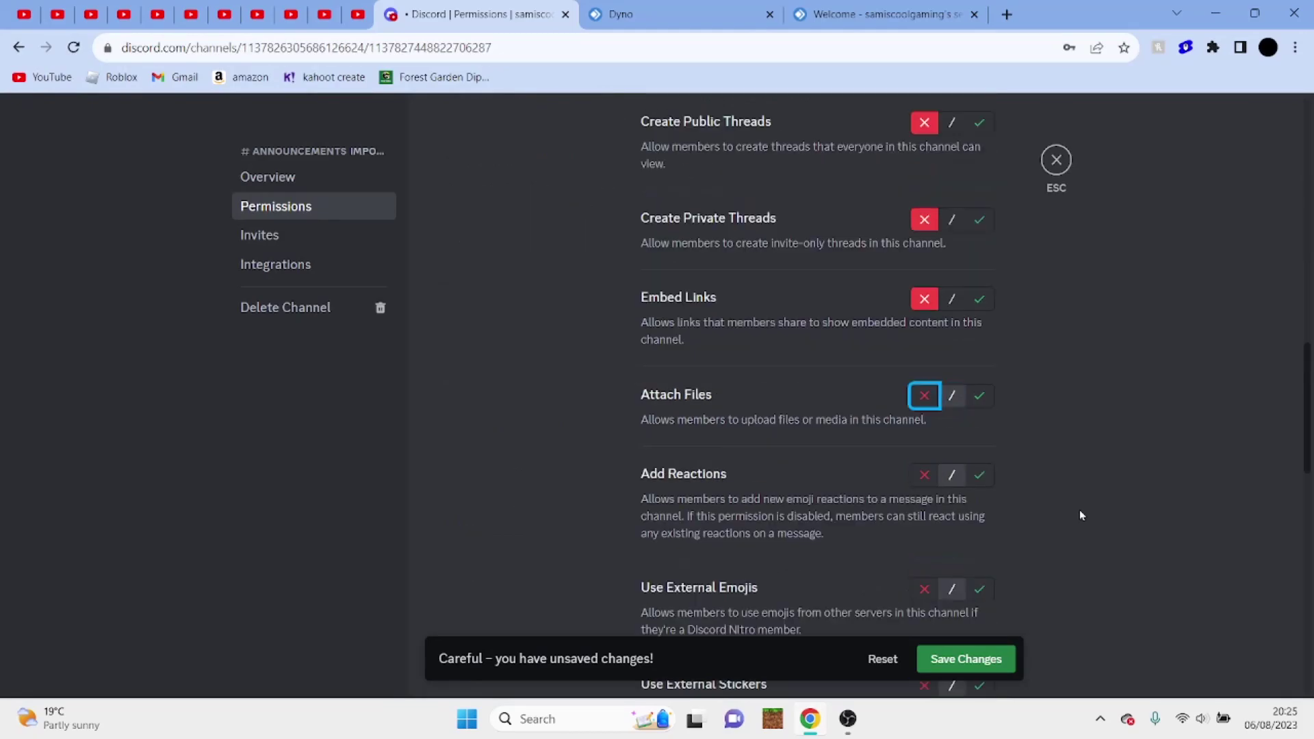
{"action": "key", "text": "Left"}
{"action": "key", "text": "Tab"}
{"action": "key", "text": "Left"}
{"action": "key", "text": "Tab"}
{"action": "key", "text": "Left"}
{"action": "key", "text": "Tab"}
{"action": "key", "text": "Left"}
{"action": "scroll", "coordinate": [1080, 515], "scroll_direction": "down", "scroll_amount": 5}
{"action": "key", "text": "Tab"}
{"action": "key", "text": "Left"}
{"action": "key", "text": "Tab"}
{"action": "key", "text": "Left"}
{"action": "key", "text": "Tab"}
{"action": "key", "text": "Left"}
Deny Member text-to-speech, application commands and voice messages, allow Read Message History, and save and close the announcements settings.
{"action": "key", "text": "Tab"}
{"action": "scroll", "coordinate": [1080, 515], "scroll_direction": "down", "scroll_amount": 5}
{"action": "key", "text": "Left"}
{"action": "key", "text": "Tab"}
{"action": "key", "text": "Left"}
{"action": "key", "text": "Left"}
{"action": "key", "text": "Tab"}
{"action": "key", "text": "Left"}
{"action": "key", "text": "Tab"}
{"action": "key", "text": "Left"}
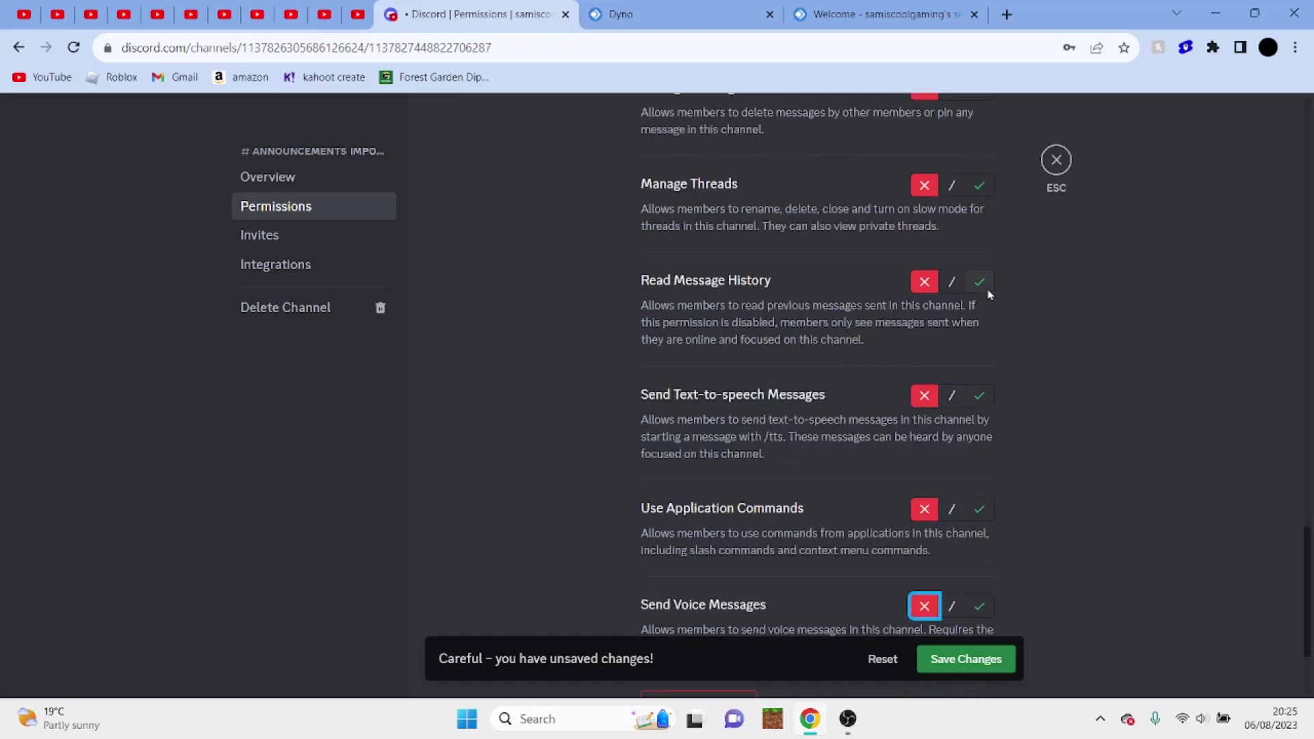
{"action": "left_click", "coordinate": [981, 283]}
{"action": "scroll", "coordinate": [987, 289], "scroll_direction": "down", "scroll_amount": 3}
{"action": "left_click", "coordinate": [969, 675]}
{"action": "left_click", "coordinate": [1056, 160]}
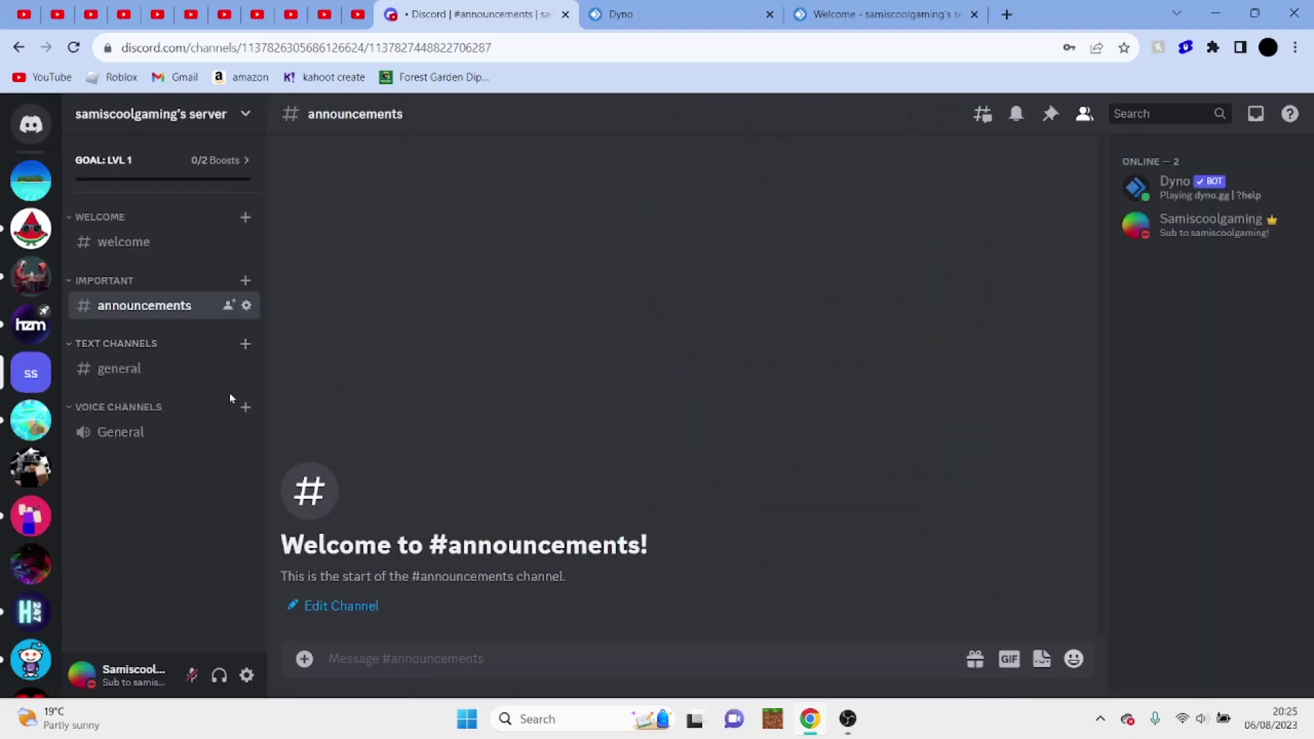
Open the general text channel's permissions and add the Member role.
{"action": "left_click", "coordinate": [247, 370]}
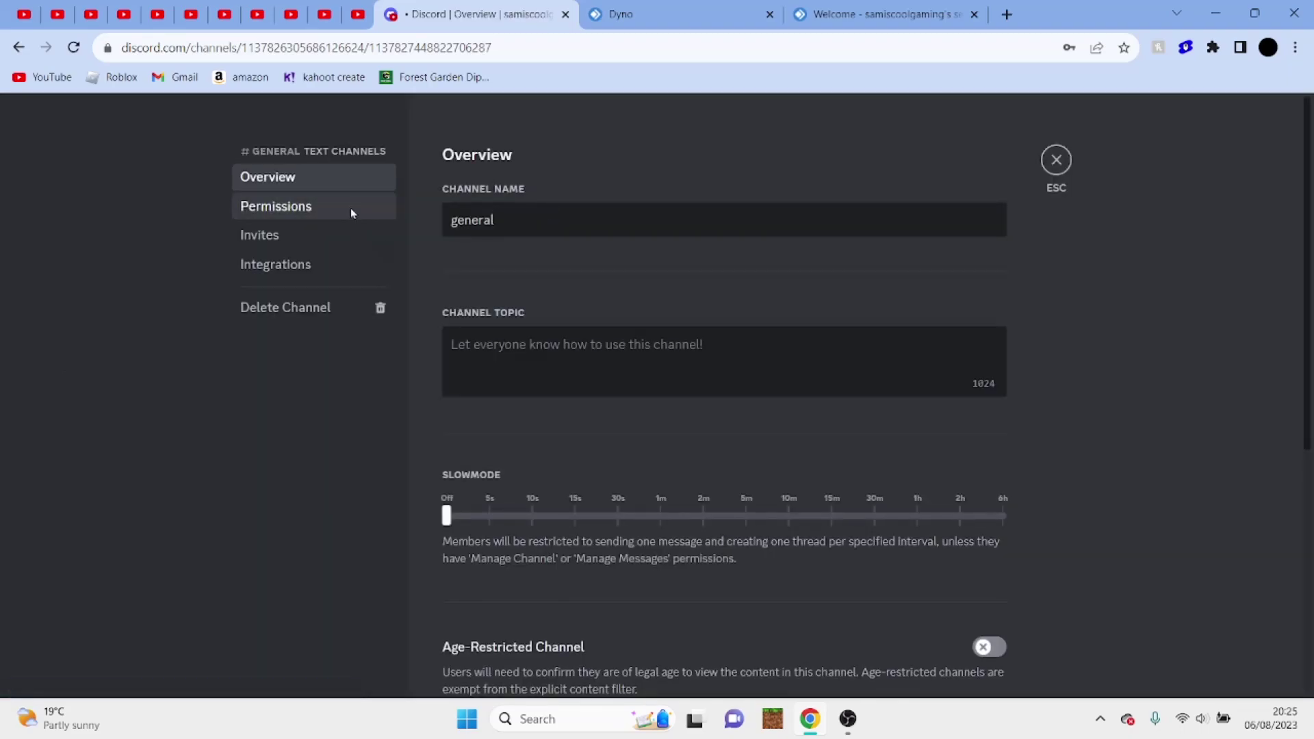
{"action": "left_click", "coordinate": [362, 211]}
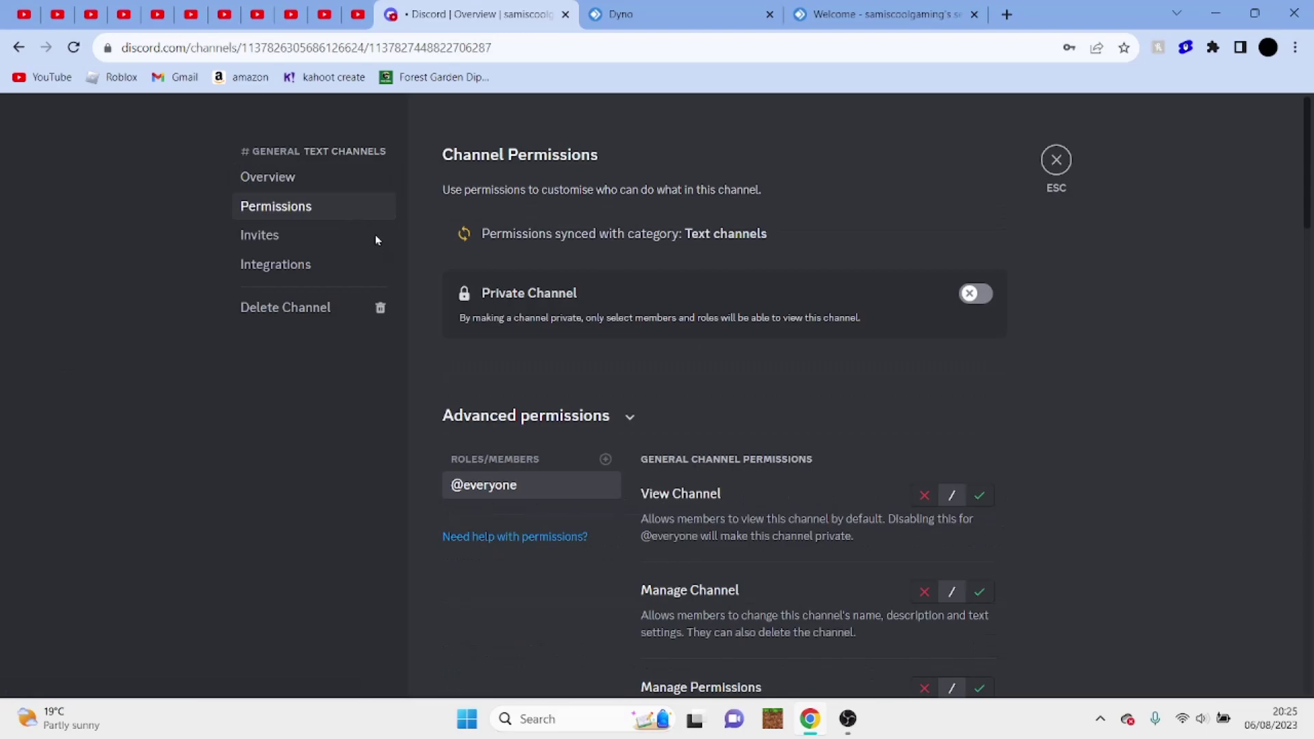
{"action": "left_click", "coordinate": [605, 460]}
{"action": "left_click", "coordinate": [508, 687]}
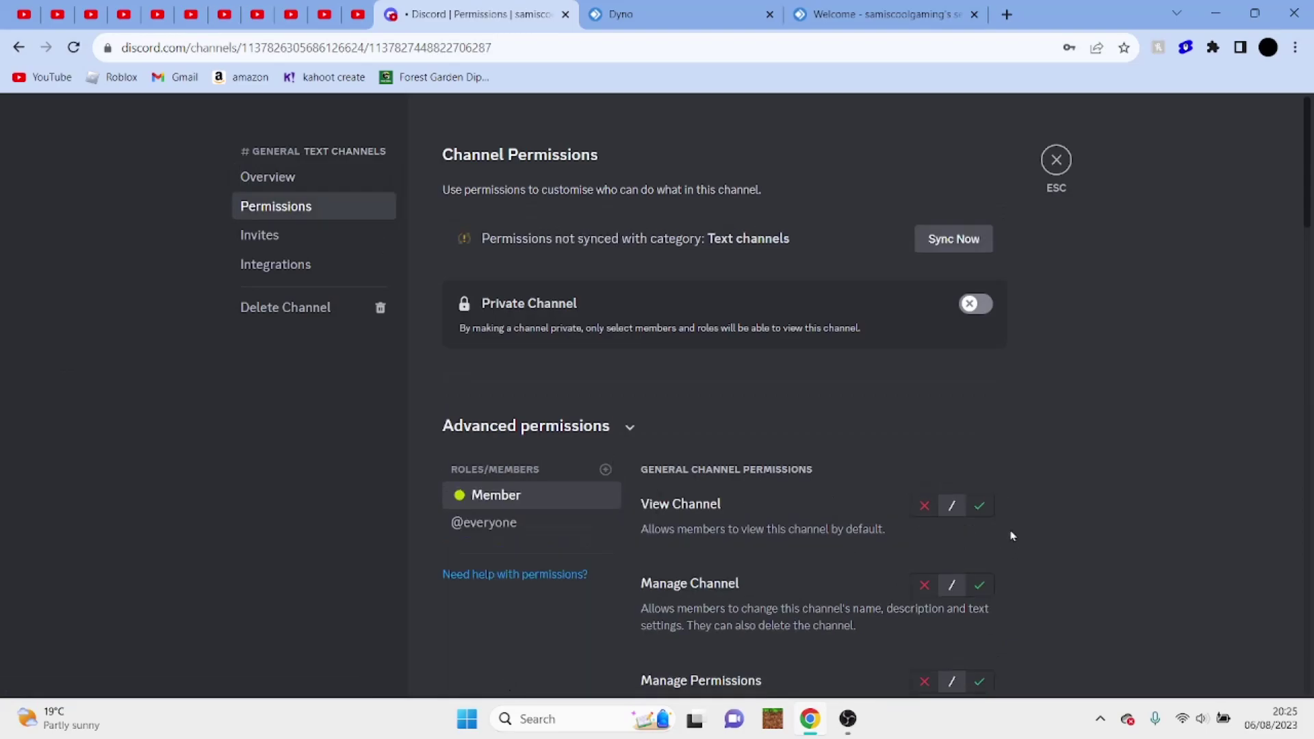
Deny the Member role Manage Channel, Manage Permissions, Manage Webhooks and Create Invite in the general text channel.
{"action": "scroll", "coordinate": [986, 512], "scroll_direction": "down", "scroll_amount": 2}
{"action": "key", "text": "Tab"}
{"action": "key", "text": "Left"}
{"action": "key", "text": "Tab"}
{"action": "key", "text": "Left"}
{"action": "key", "text": "Tab"}
{"action": "key", "text": "Left"}
{"action": "key", "text": "Tab"}
{"action": "key", "text": "Left"}
In general, allow Member Send Messages and deny Send Messages in Threads, Create Public Threads and Create Private Threads.
{"action": "key", "text": "Tab"}
{"action": "key", "text": "Right"}
{"action": "key", "text": "Tab"}
{"action": "key", "text": "Left"}
{"action": "key", "text": "Tab"}
{"action": "key", "text": "Left"}
{"action": "key", "text": "Tab"}
{"action": "key", "text": "Left"}
{"action": "key", "text": "Right"}
{"action": "key", "text": "Left"}
Deny the Member role Embed Links and Attach Files in the general text channel.
{"action": "key", "text": "Tab"}
{"action": "key", "text": "Left"}
{"action": "key", "text": "Tab"}
{"action": "key", "text": "Left"}
In general, allow Member Add Reactions and Use External Emojis, and deny Use External Stickers.
{"action": "scroll", "coordinate": [986, 512], "scroll_direction": "down", "scroll_amount": 3}
{"action": "key", "text": "Tab"}
{"action": "key", "text": "Right"}
{"action": "key", "text": "Tab"}
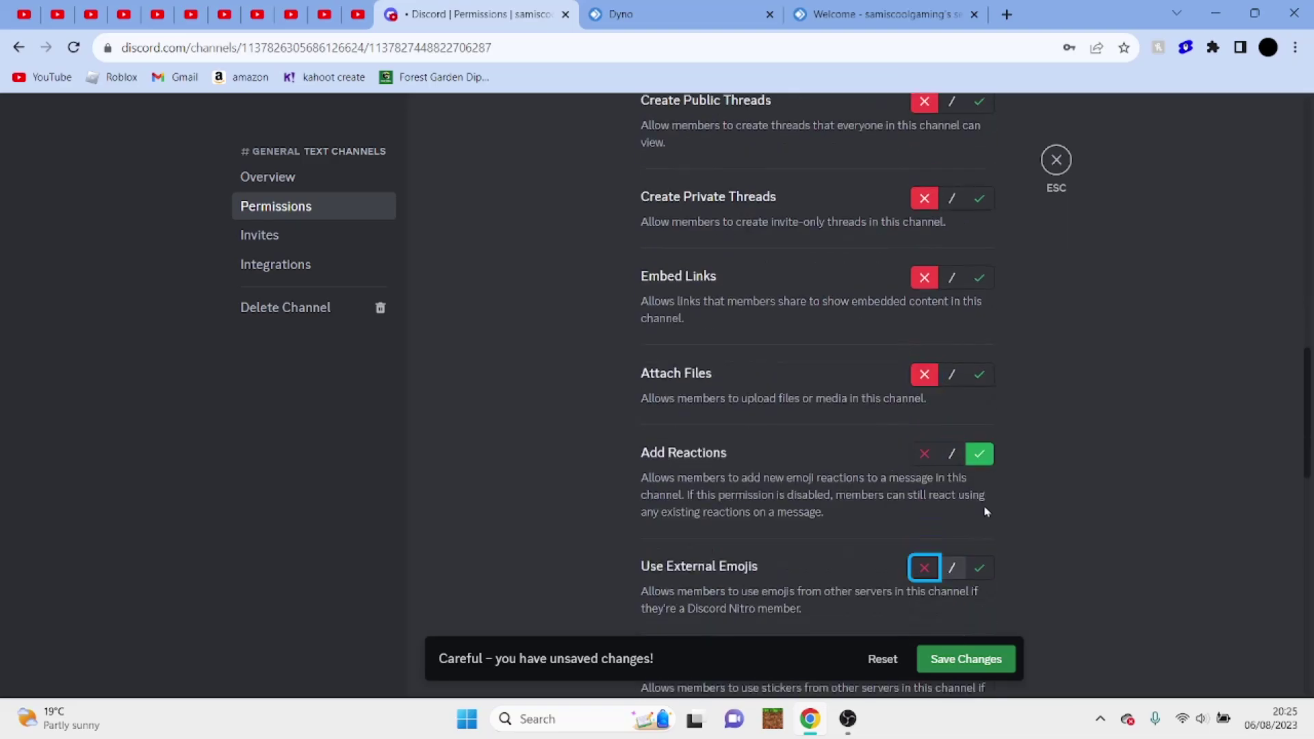
{"action": "key", "text": "Left"}
{"action": "key", "text": "Tab"}
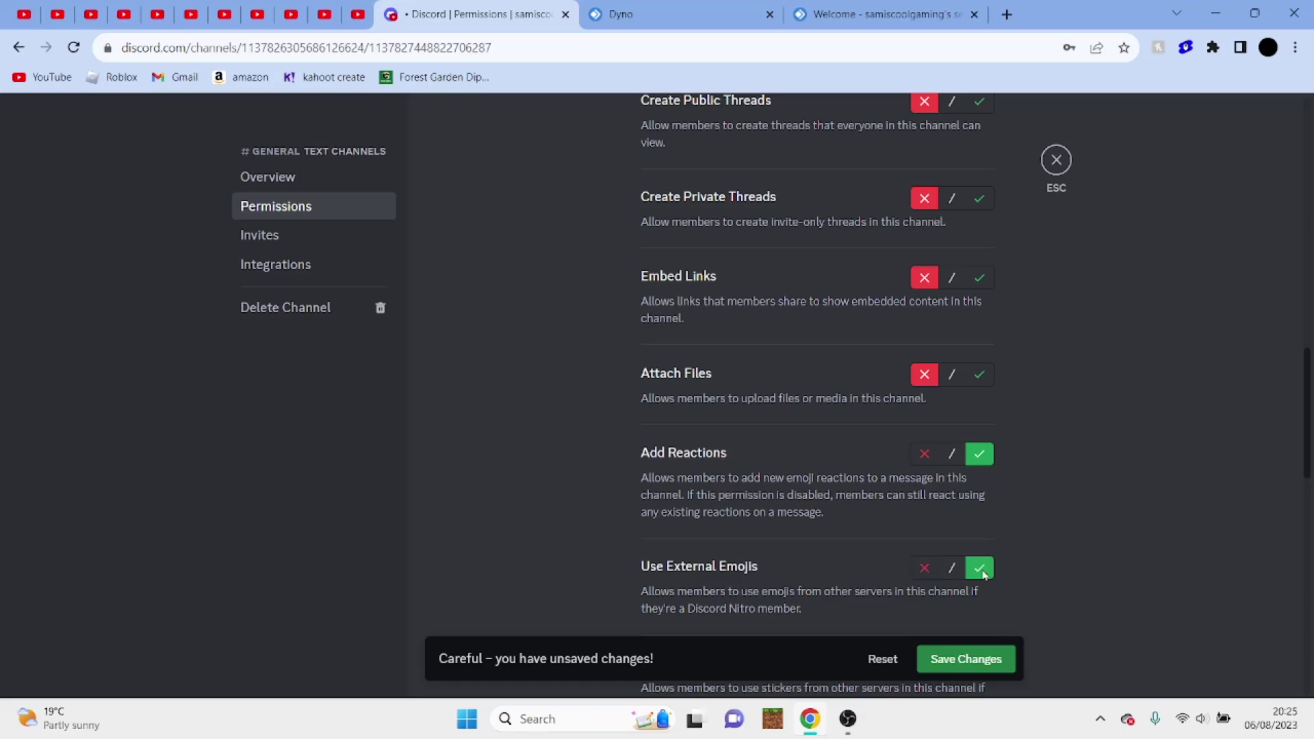
{"action": "left_click", "coordinate": [984, 567]}
{"action": "scroll", "coordinate": [984, 570], "scroll_direction": "down", "scroll_amount": 2}
{"action": "left_click", "coordinate": [921, 536]}
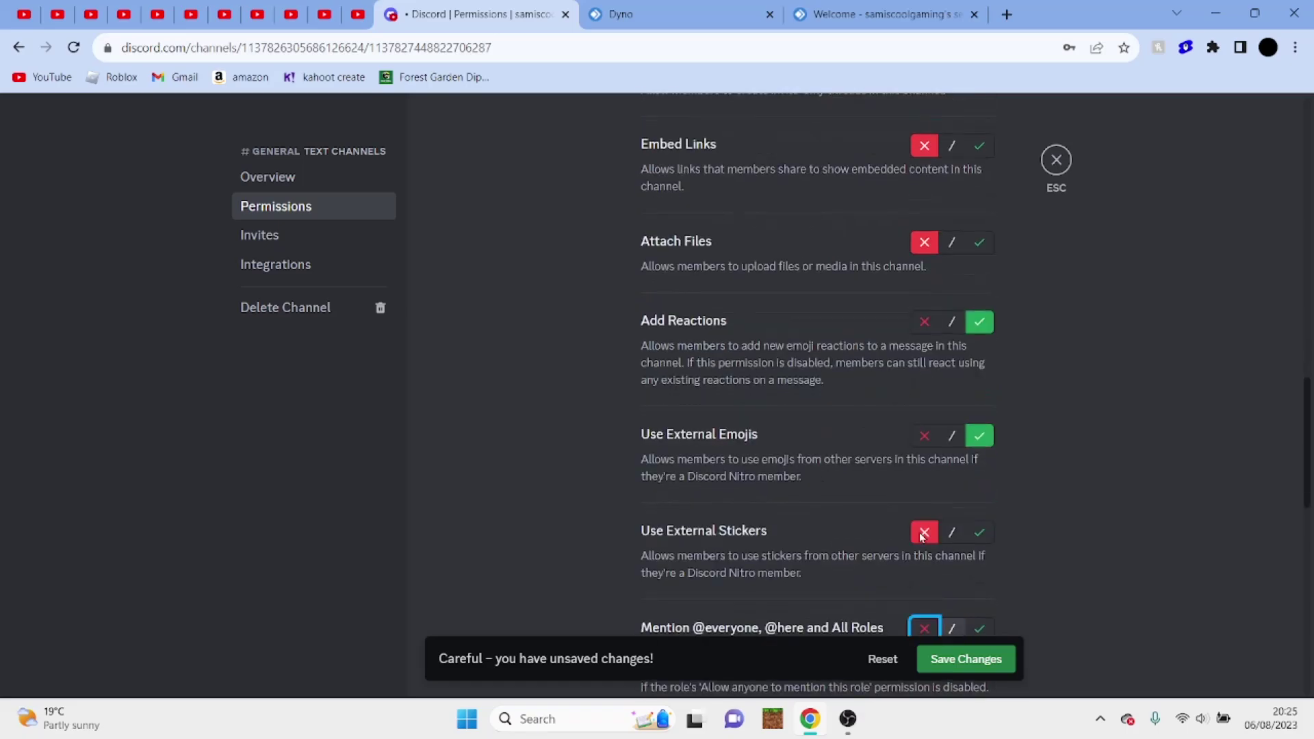
In the general text channel, deny the Member role Manage Messages and Manage Threads, and allow Read Message History.
{"action": "key", "text": "Tab"}
{"action": "key", "text": "Left"}
{"action": "key", "text": "Tab"}
{"action": "key", "text": "Left"}
{"action": "key", "text": "Tab"}
{"action": "key", "text": "Right"}
Deny the Member role Send Text-to-speech Messages, Use Application Commands and Send Voice Messages in general, and leave the channel settings.
{"action": "key", "text": "Tab"}
{"action": "key", "text": "Left"}
{"action": "key", "text": "Tab"}
{"action": "key", "text": "Left"}
{"action": "key", "text": "Tab"}
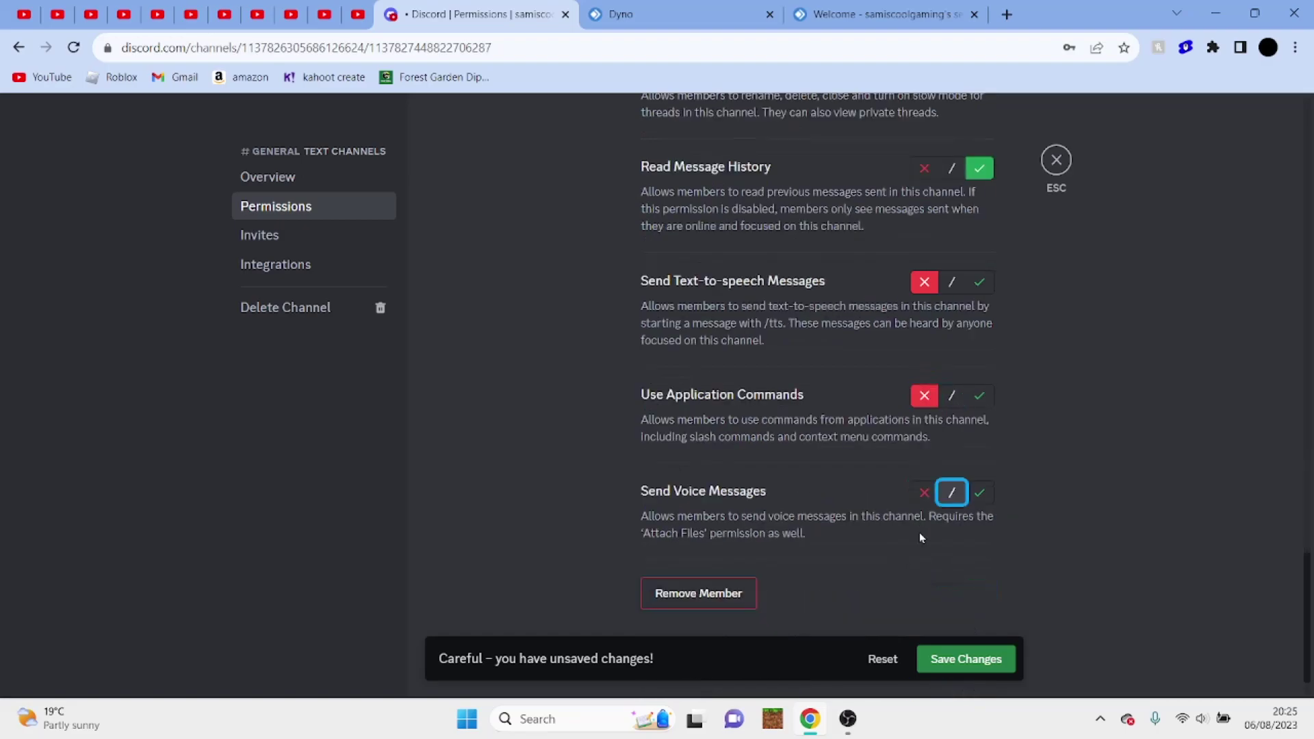
{"action": "key", "text": "Left"}
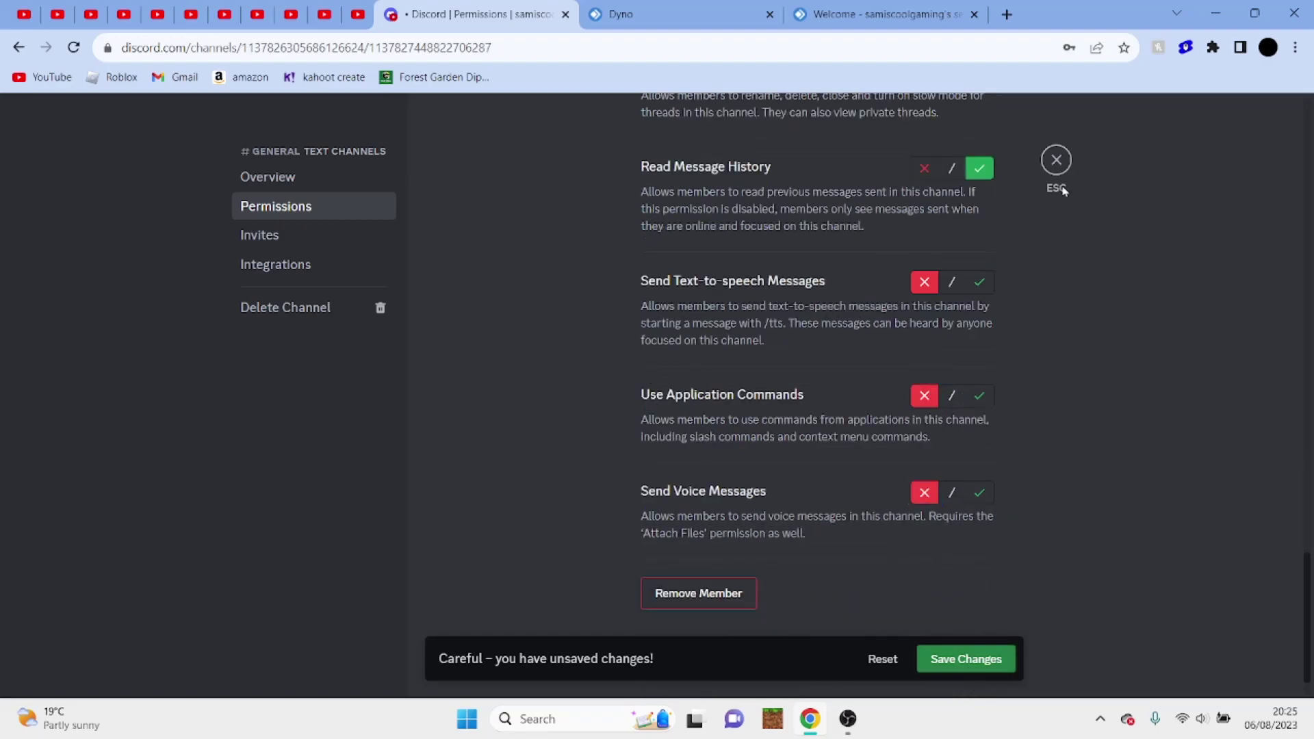
{"action": "left_click", "coordinate": [1058, 183]}
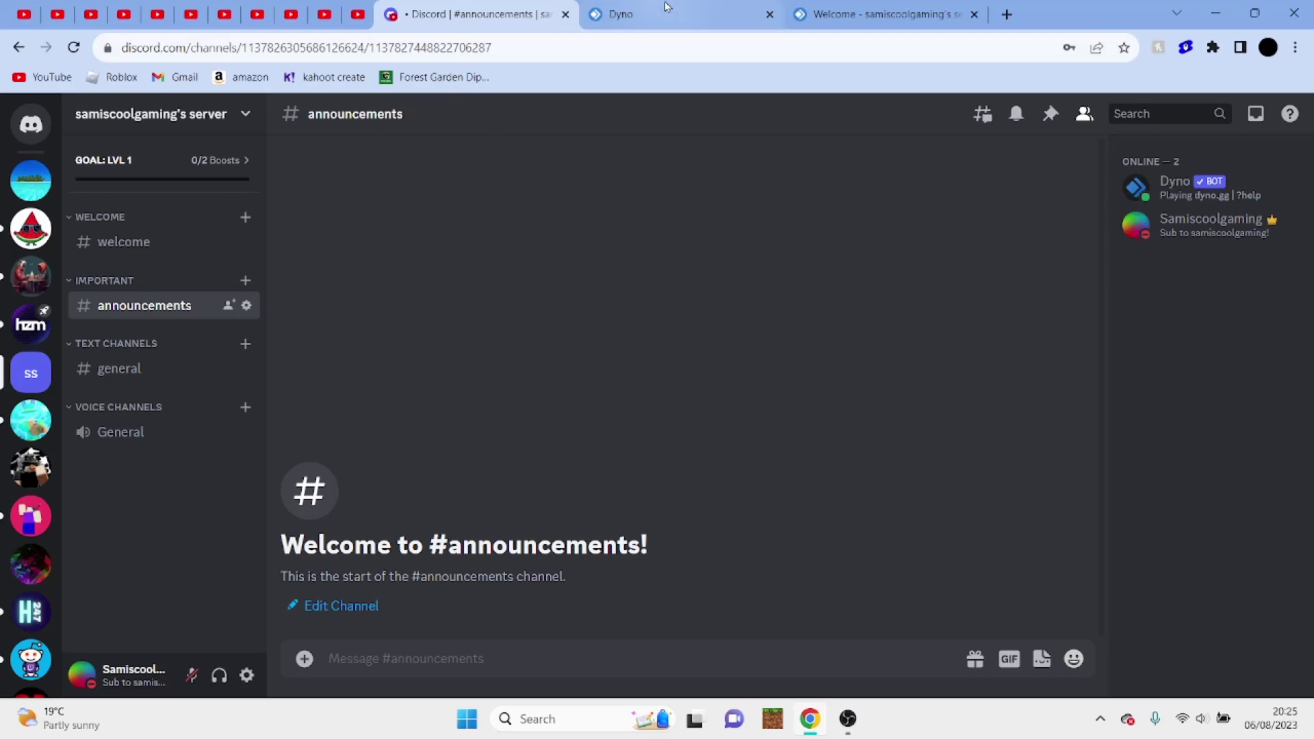
Switch to the Dyno dashboard, close the spare Dyno page and open the server's Autoroles module.
{"action": "left_click", "coordinate": [651, 10]}
{"action": "left_click", "coordinate": [882, 12]}
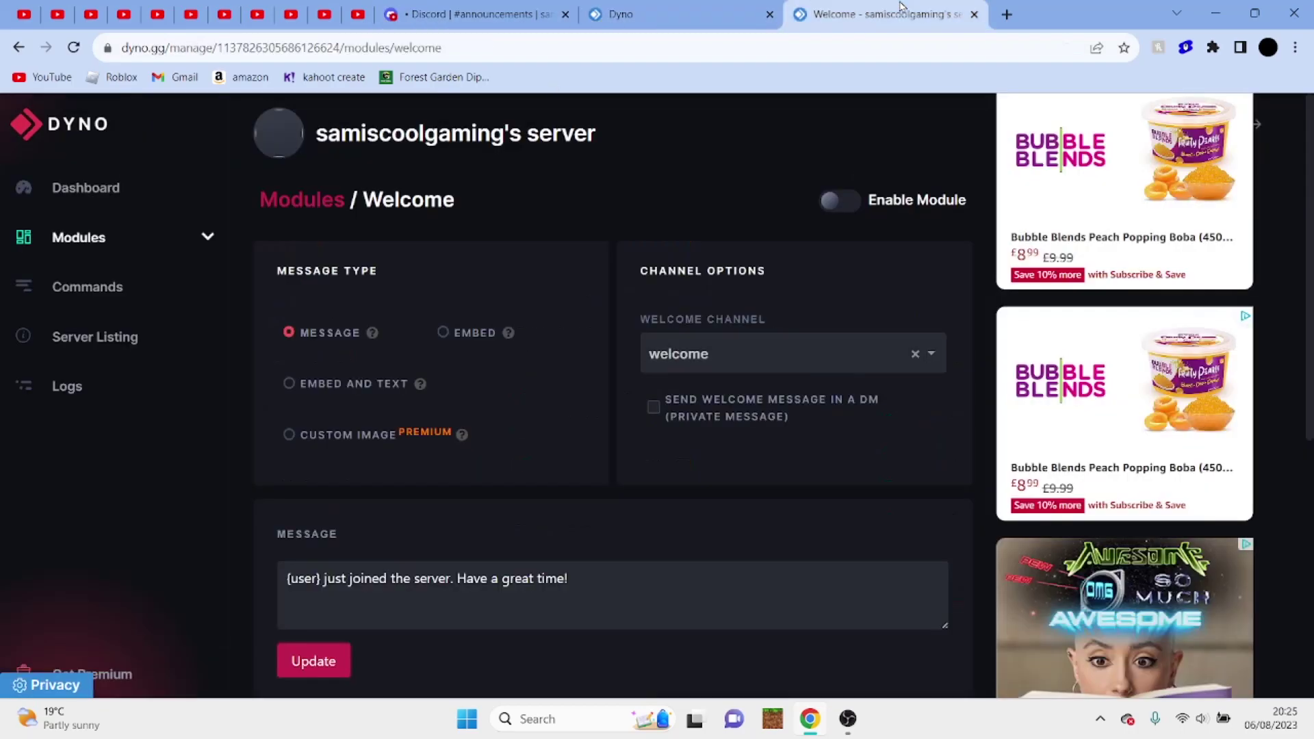
{"action": "left_click", "coordinate": [771, 15]}
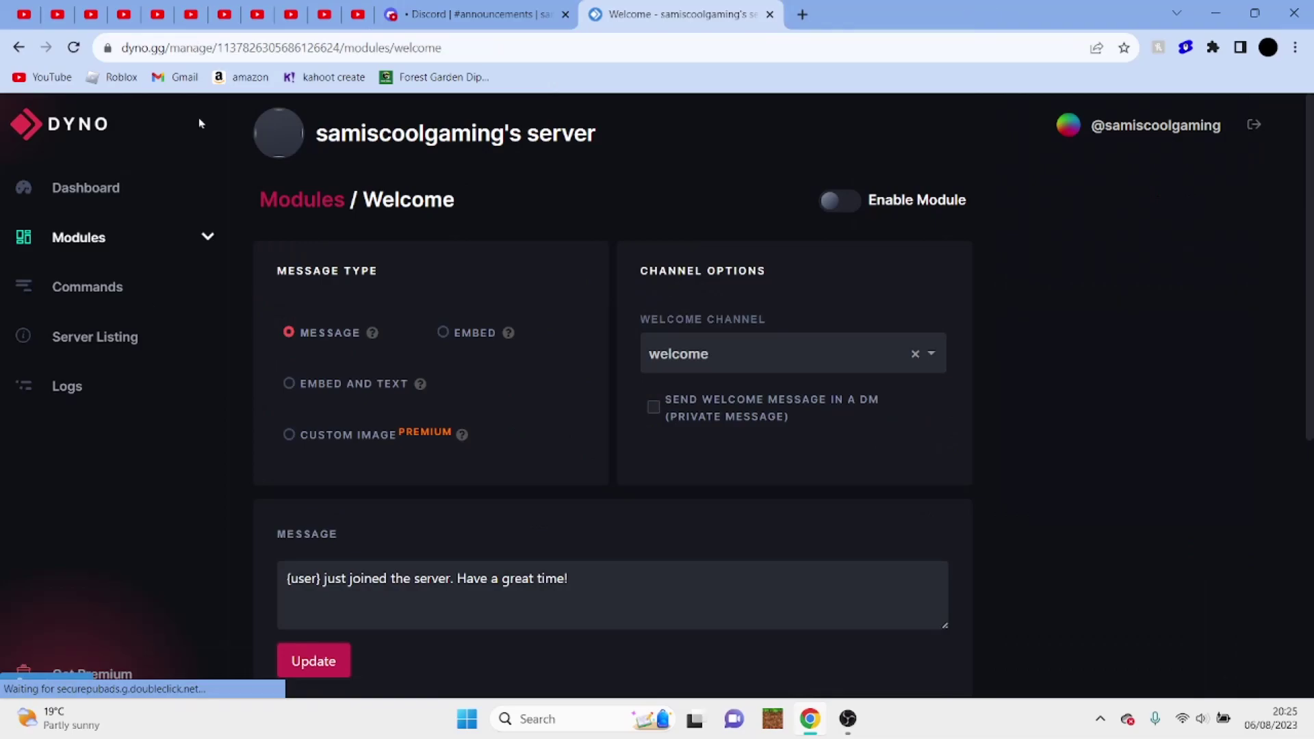
{"action": "left_click", "coordinate": [204, 233]}
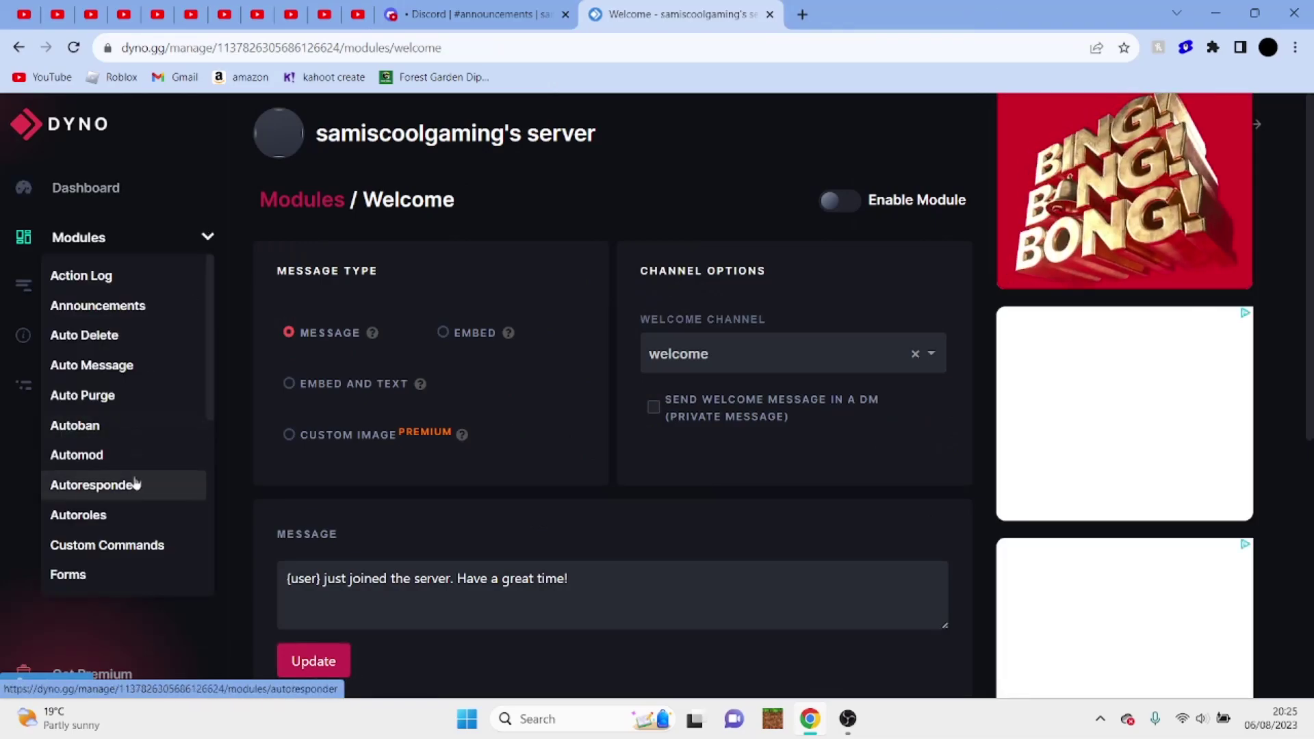
{"action": "left_click", "coordinate": [129, 522]}
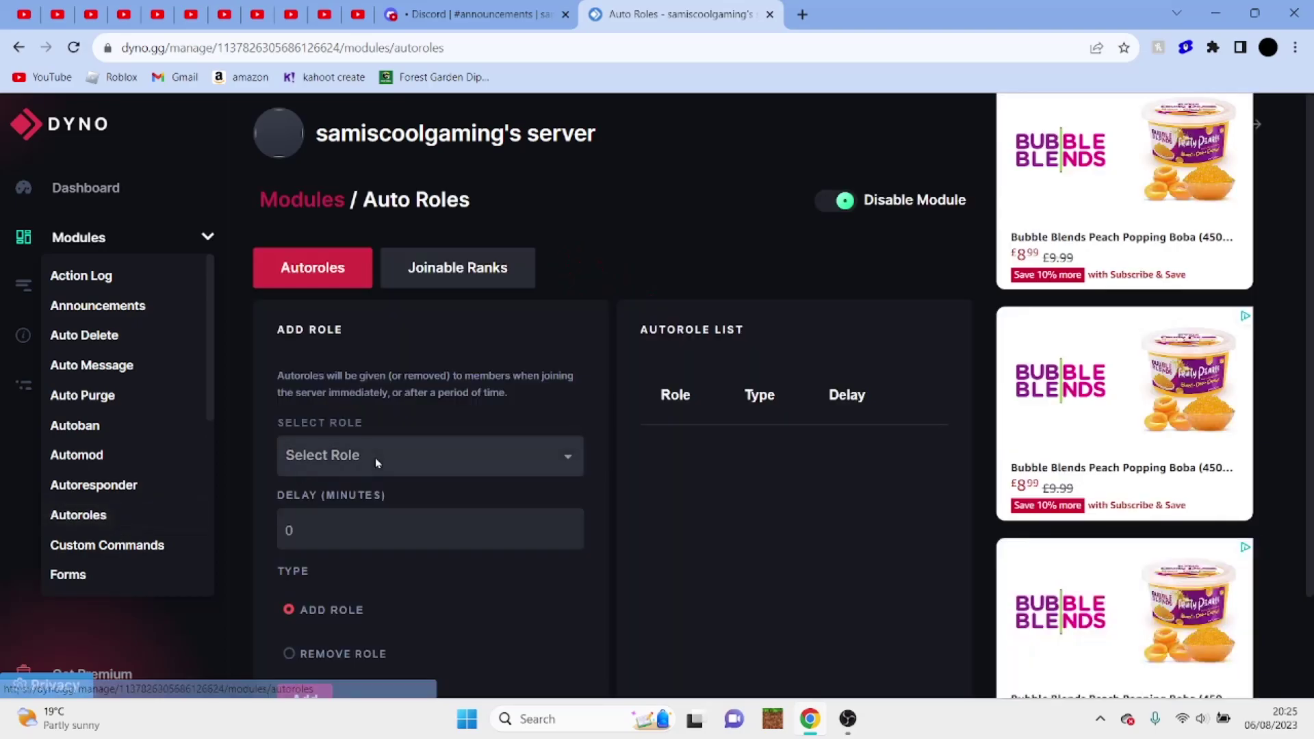
Add an autorole that gives the Member role to joining members, with the Add Role type and a delay of 0 minutes.
{"action": "scroll", "coordinate": [413, 466], "scroll_direction": "down", "scroll_amount": 1}
{"action": "left_click", "coordinate": [376, 395]}
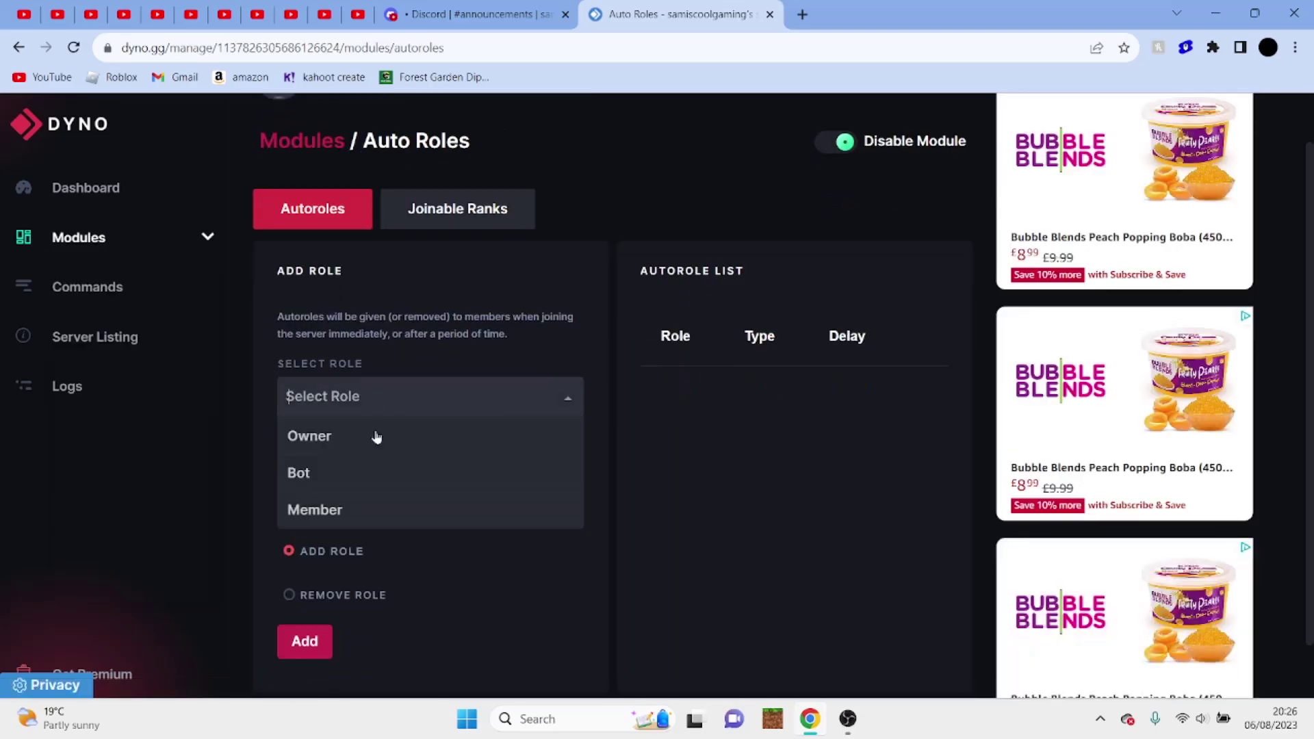
{"action": "left_click", "coordinate": [347, 509]}
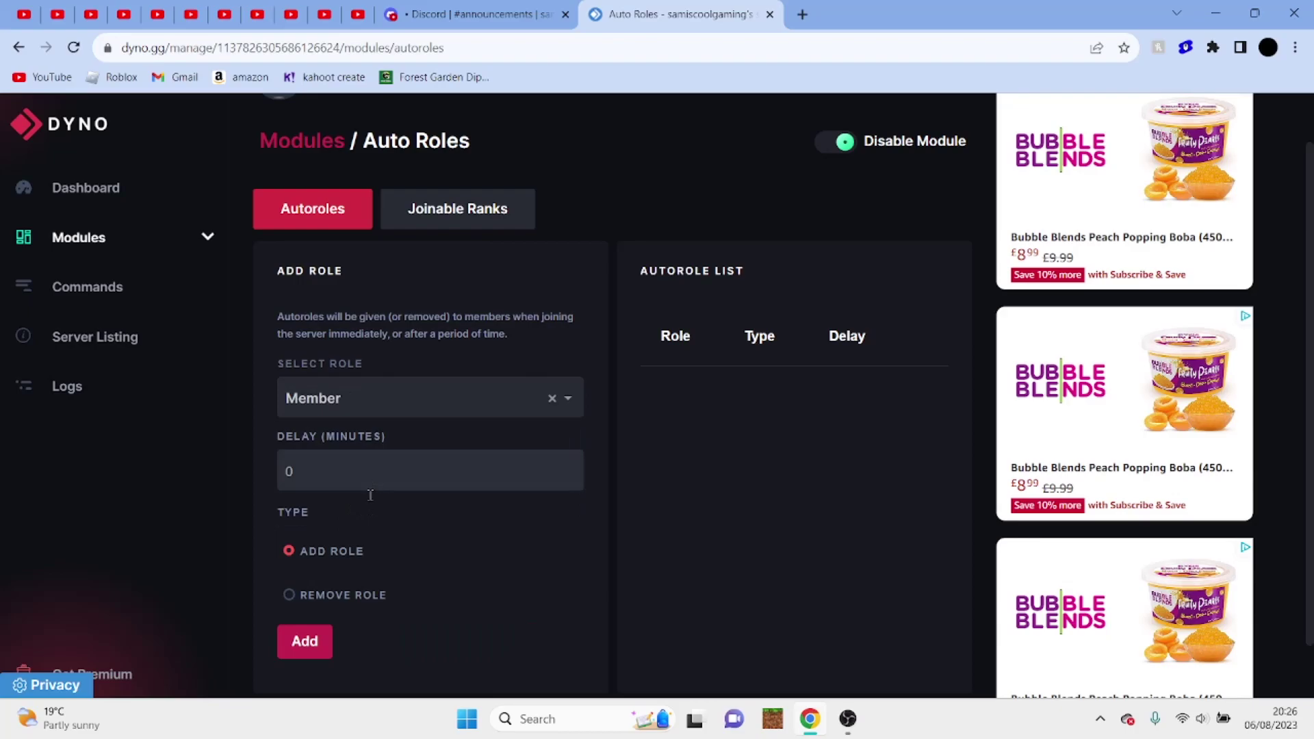
{"action": "scroll", "coordinate": [363, 488], "scroll_direction": "down", "scroll_amount": 1}
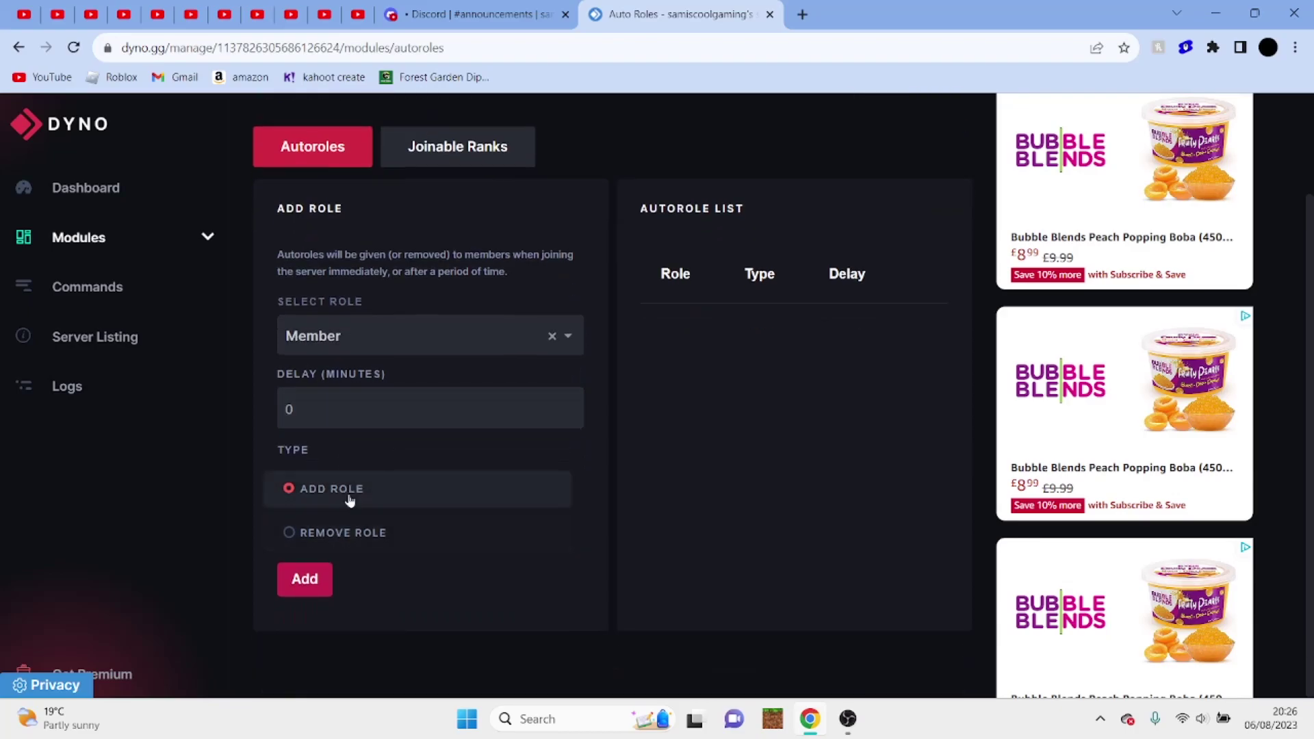
{"action": "left_click", "coordinate": [319, 591]}
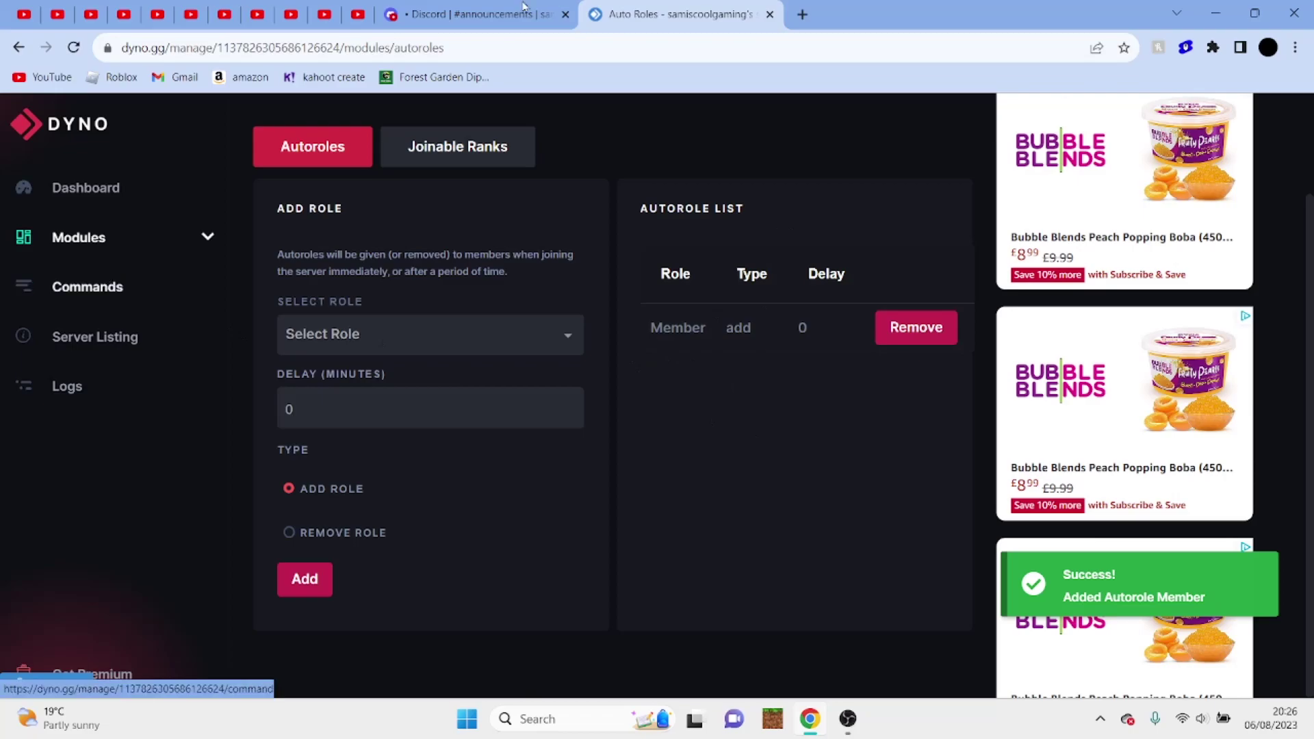
Switch back to Discord, put a waving hand emoji before the welcome channel's name and save it.
{"action": "left_click", "coordinate": [479, 8]}
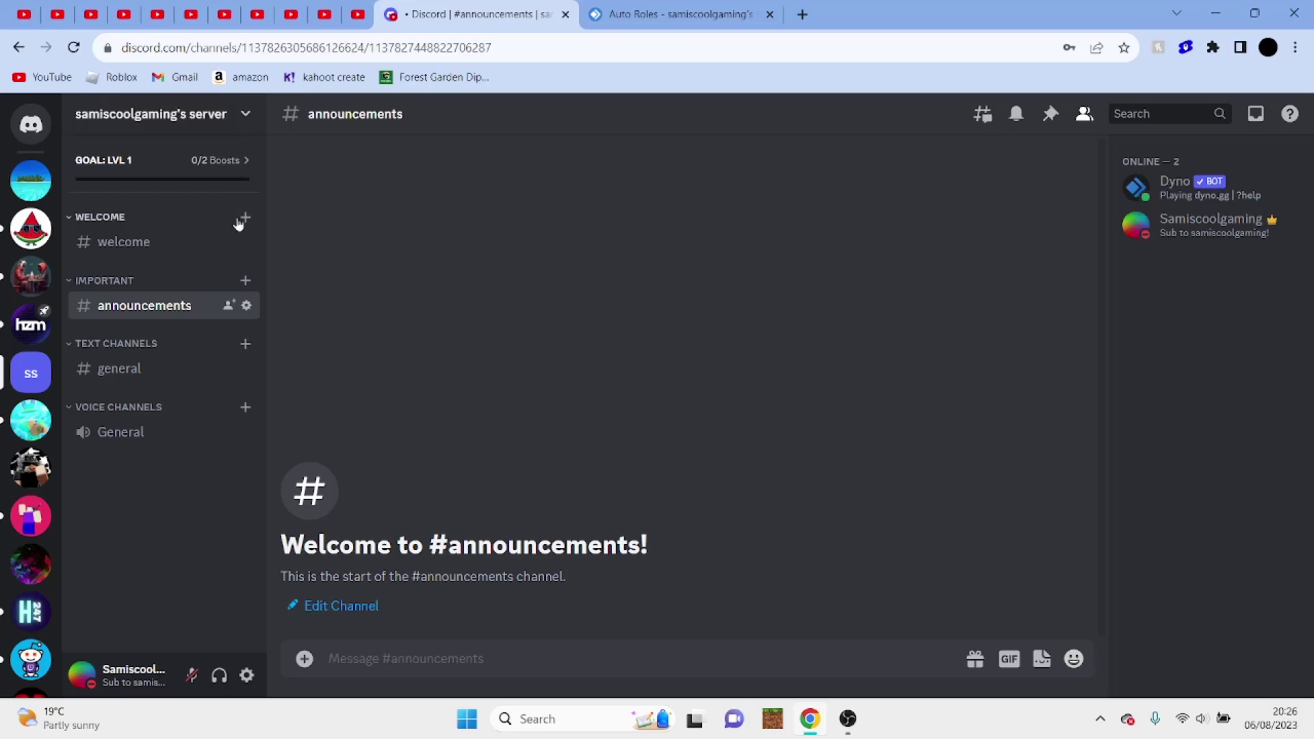
{"action": "left_click", "coordinate": [246, 243]}
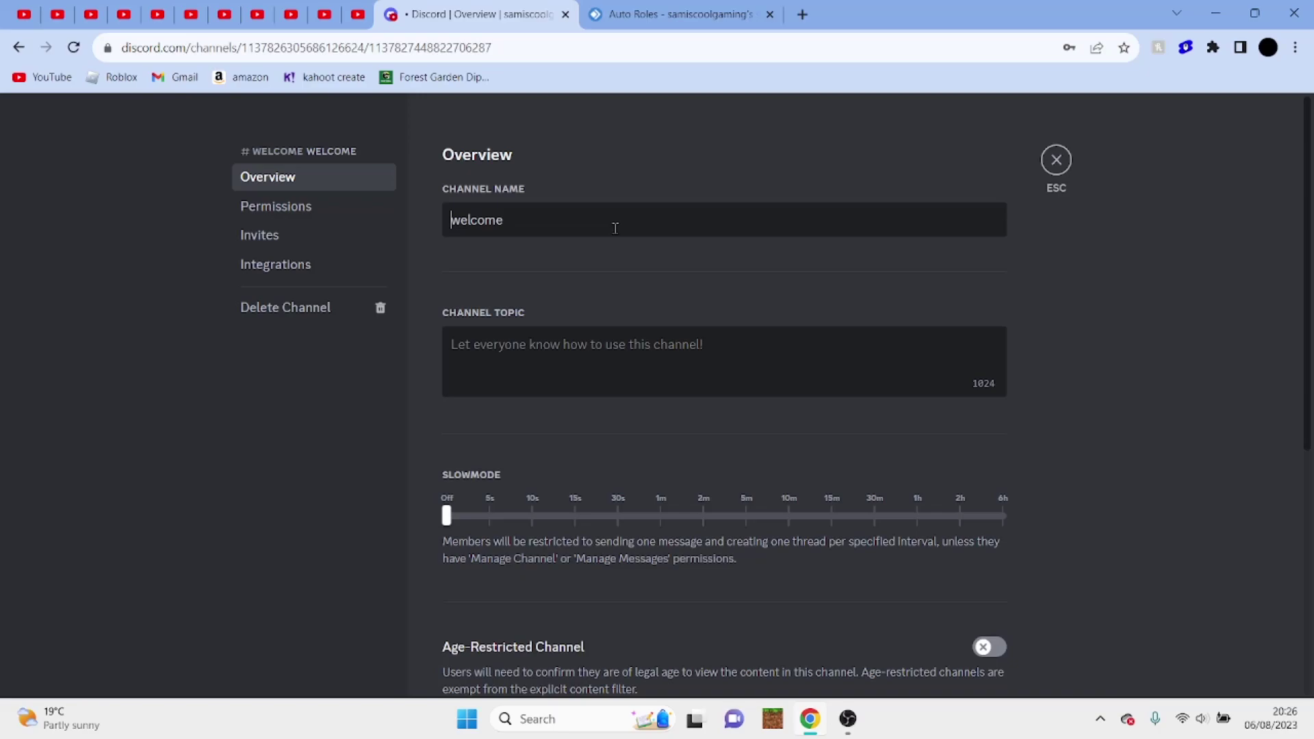
{"action": "key", "text": "super+period"}
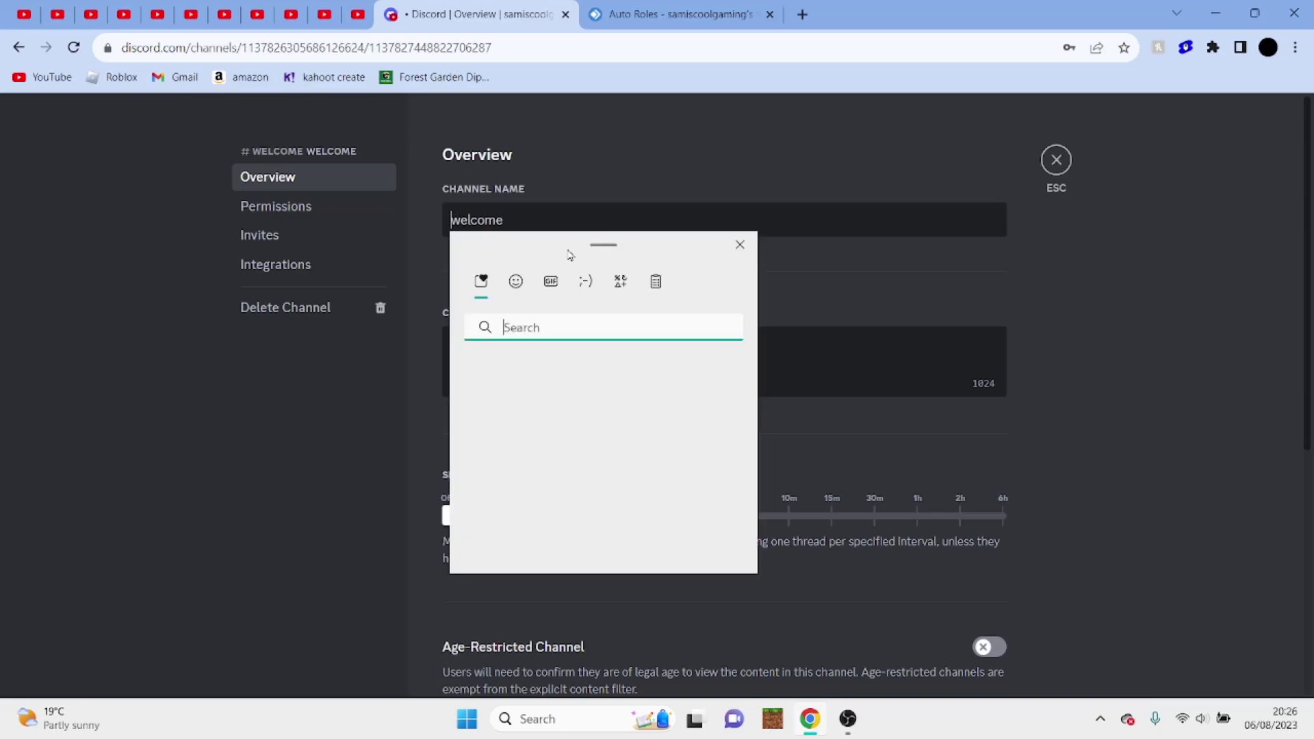
{"action": "type", "text": "wave"}
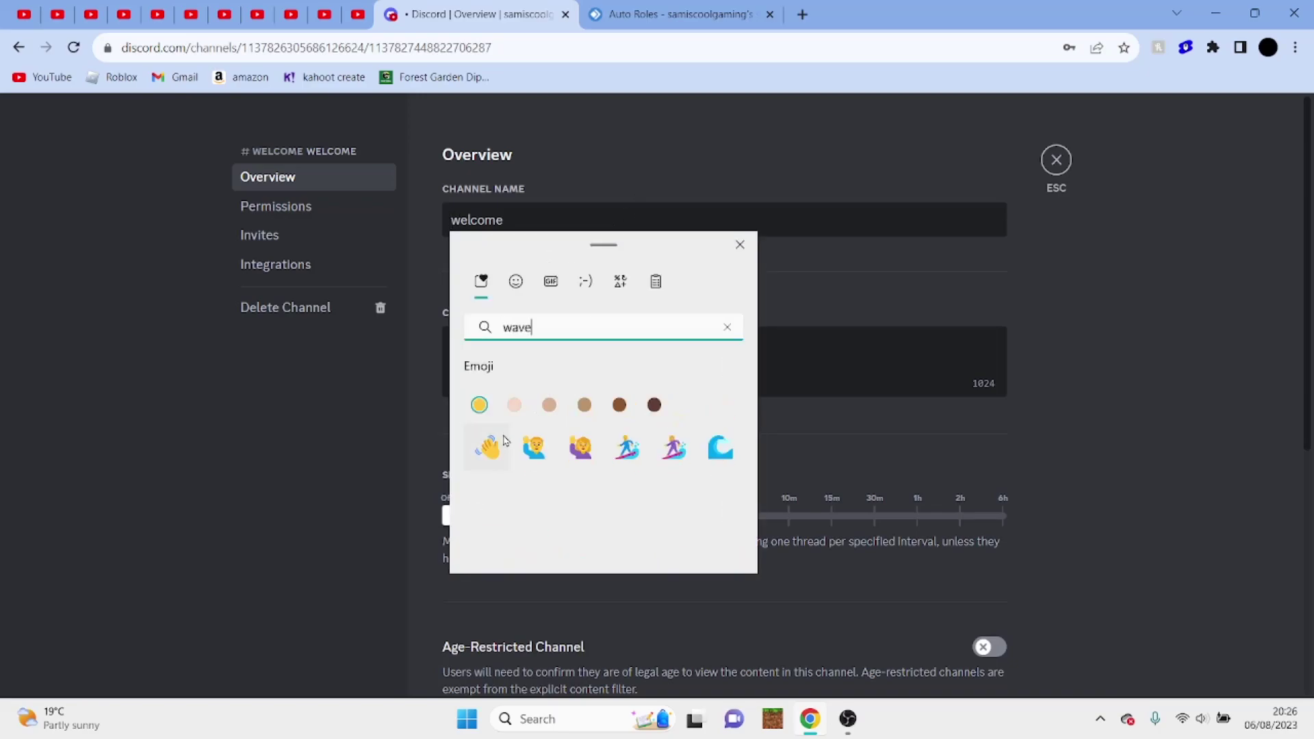
{"action": "key", "text": "Return"}
{"action": "key", "text": "Escape"}
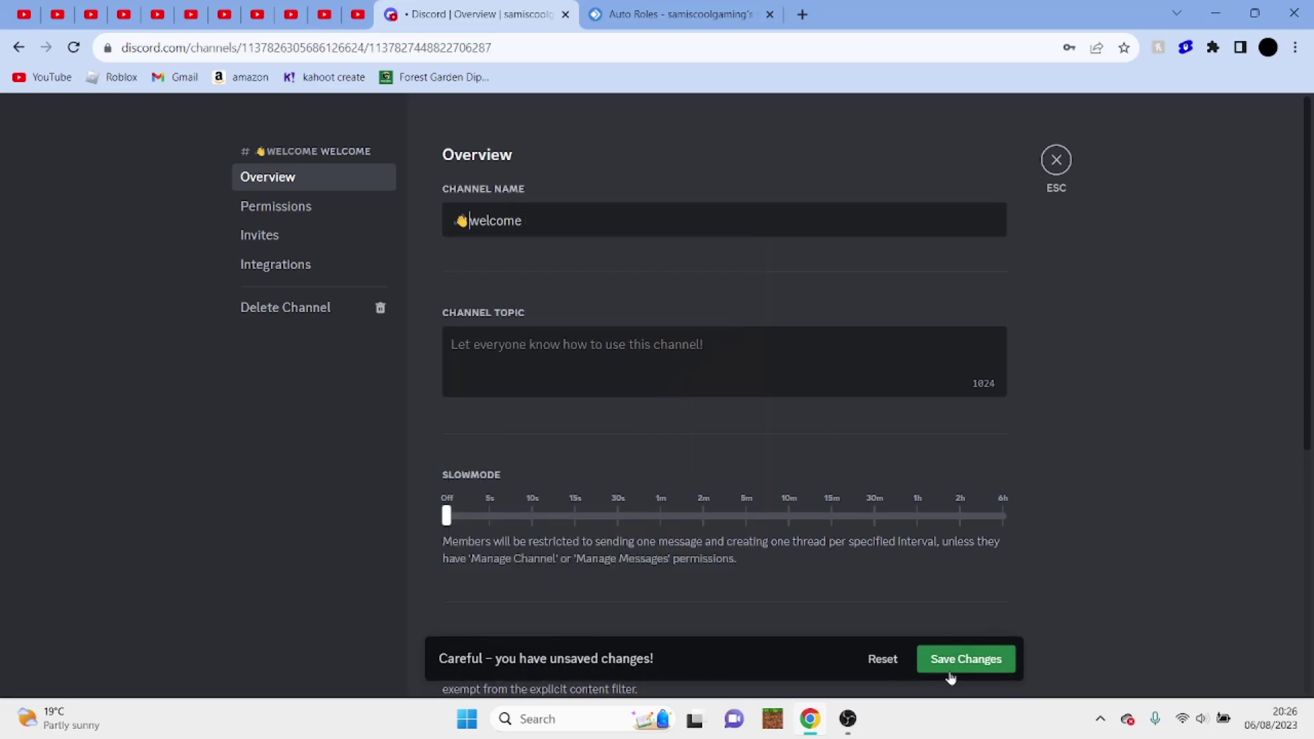
{"action": "left_click", "coordinate": [951, 671]}
{"action": "left_click", "coordinate": [1058, 168]}
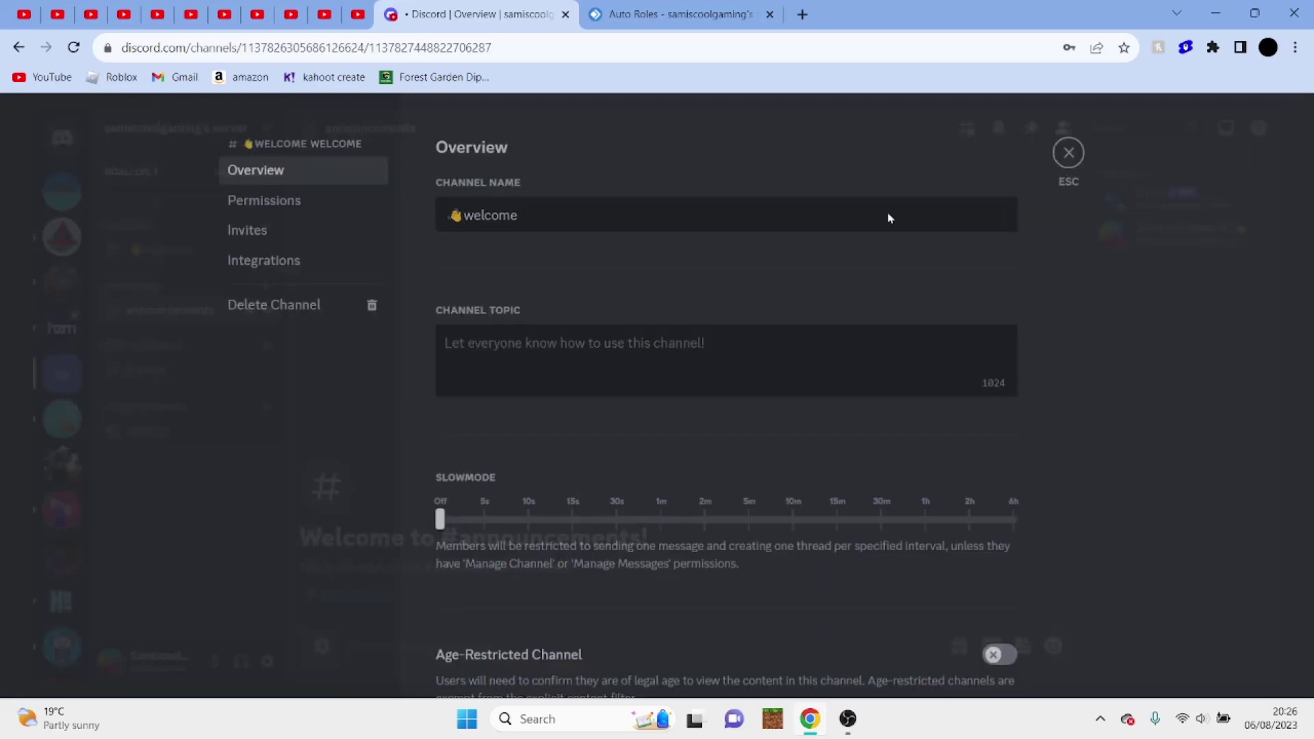
Put a red megaphone emoji before the announcements channel's name and save it.
{"action": "left_click", "coordinate": [247, 306]}
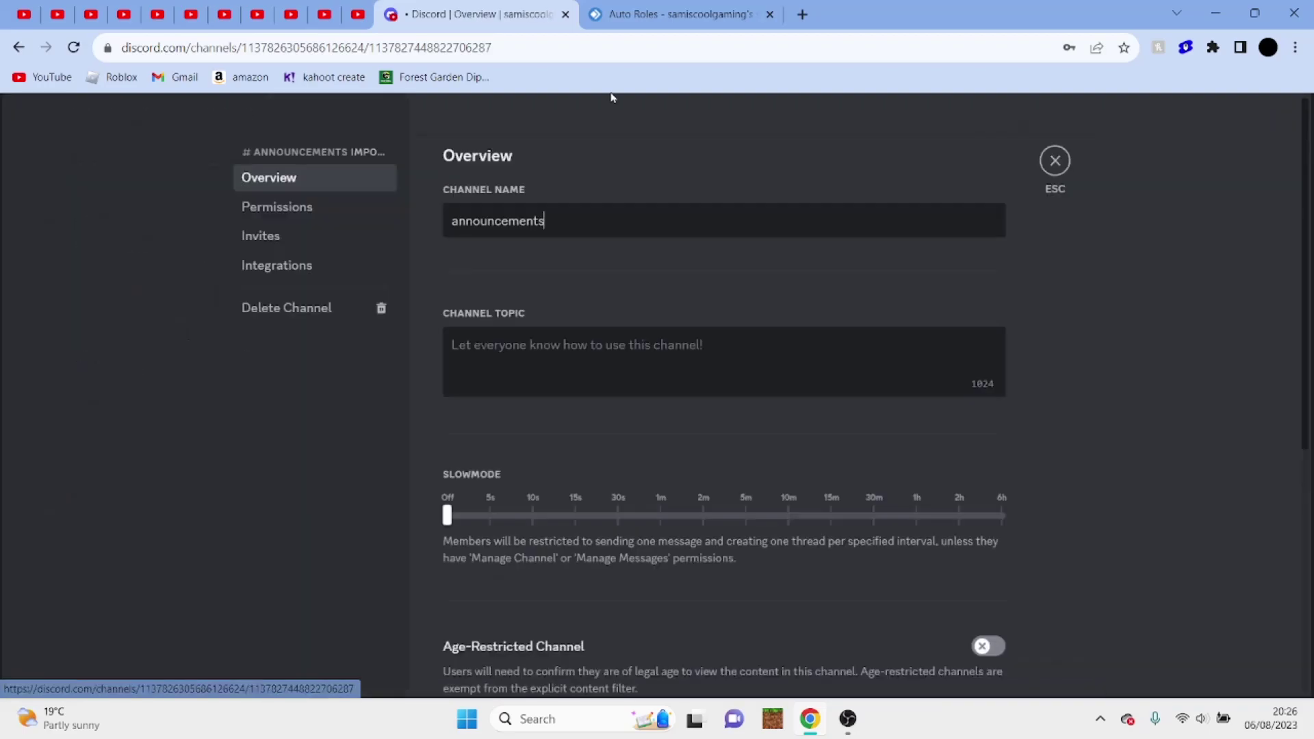
{"action": "key", "text": "super+period"}
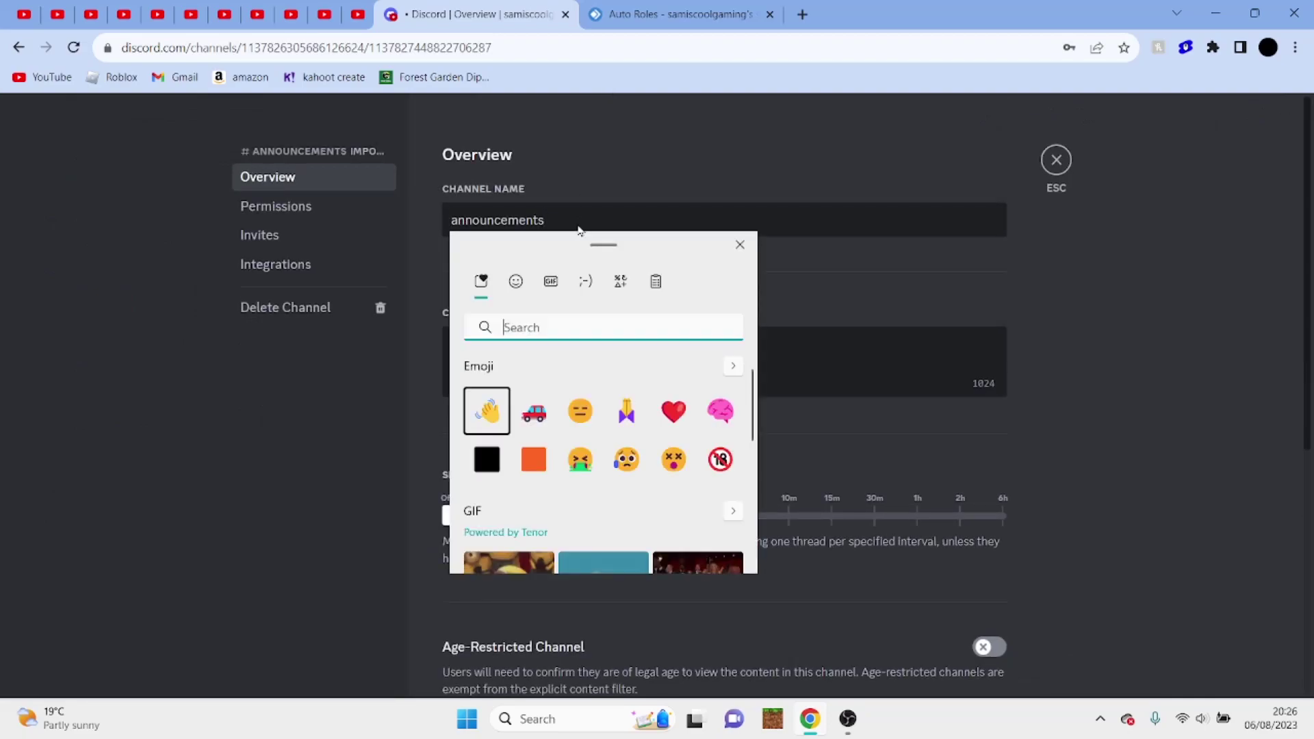
{"action": "type", "text": "mega"}
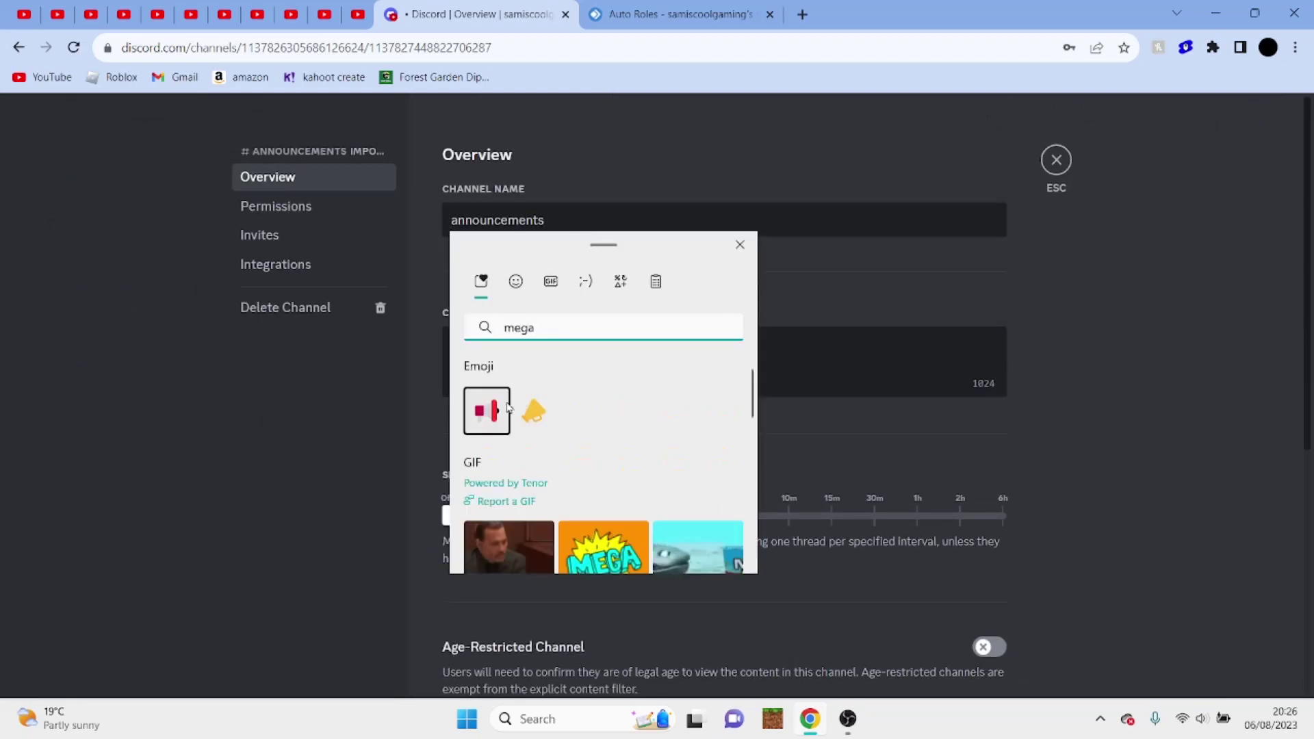
{"action": "left_click", "coordinate": [487, 411]}
{"action": "left_click", "coordinate": [962, 669]}
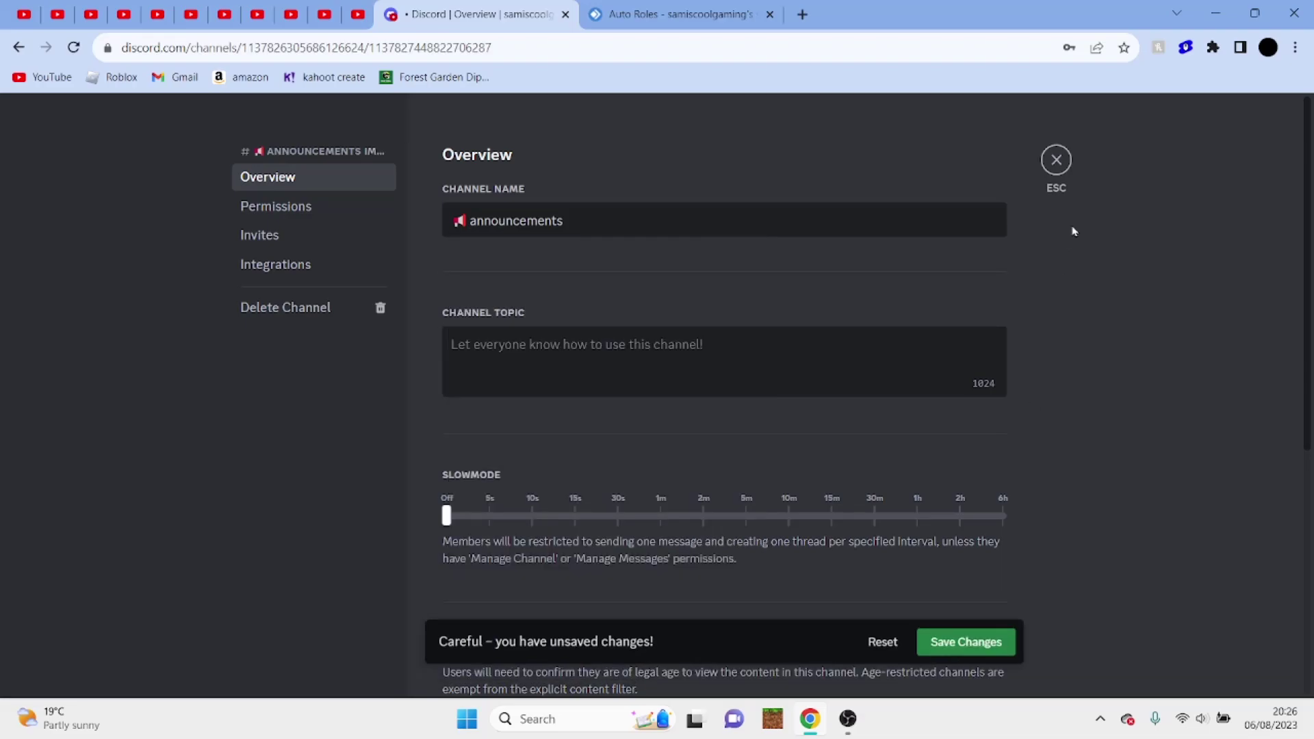
{"action": "left_click", "coordinate": [1057, 162]}
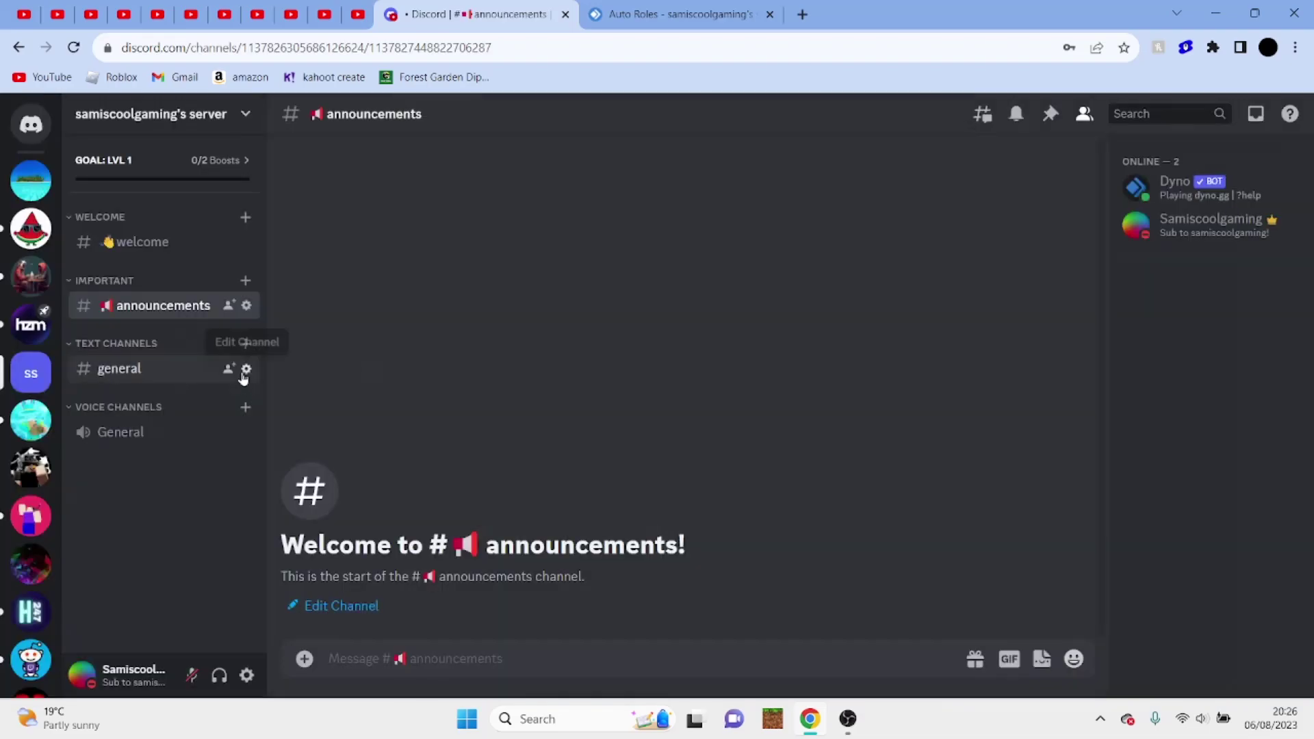
Put a white speech bubble emoji before the general text channel's name and save it.
{"action": "left_click", "coordinate": [247, 368]}
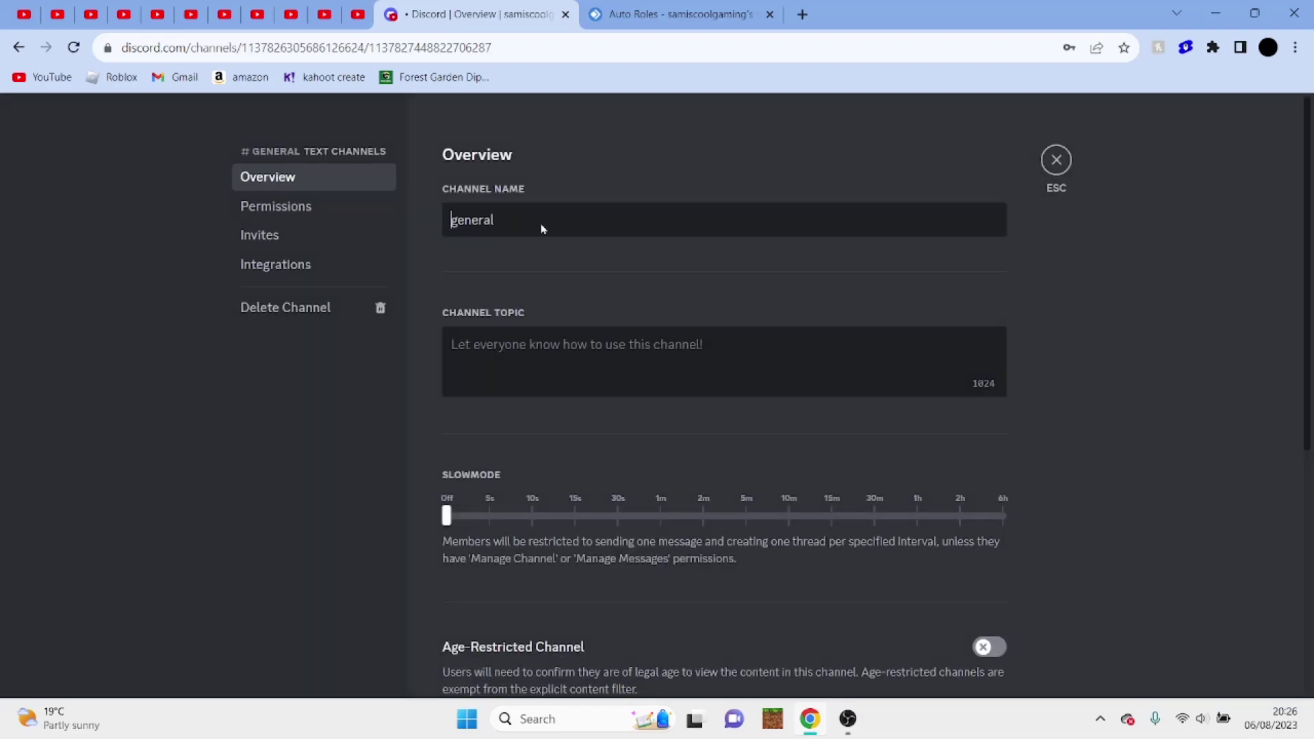
{"action": "key", "text": "super+period"}
{"action": "type", "text": "spe"}
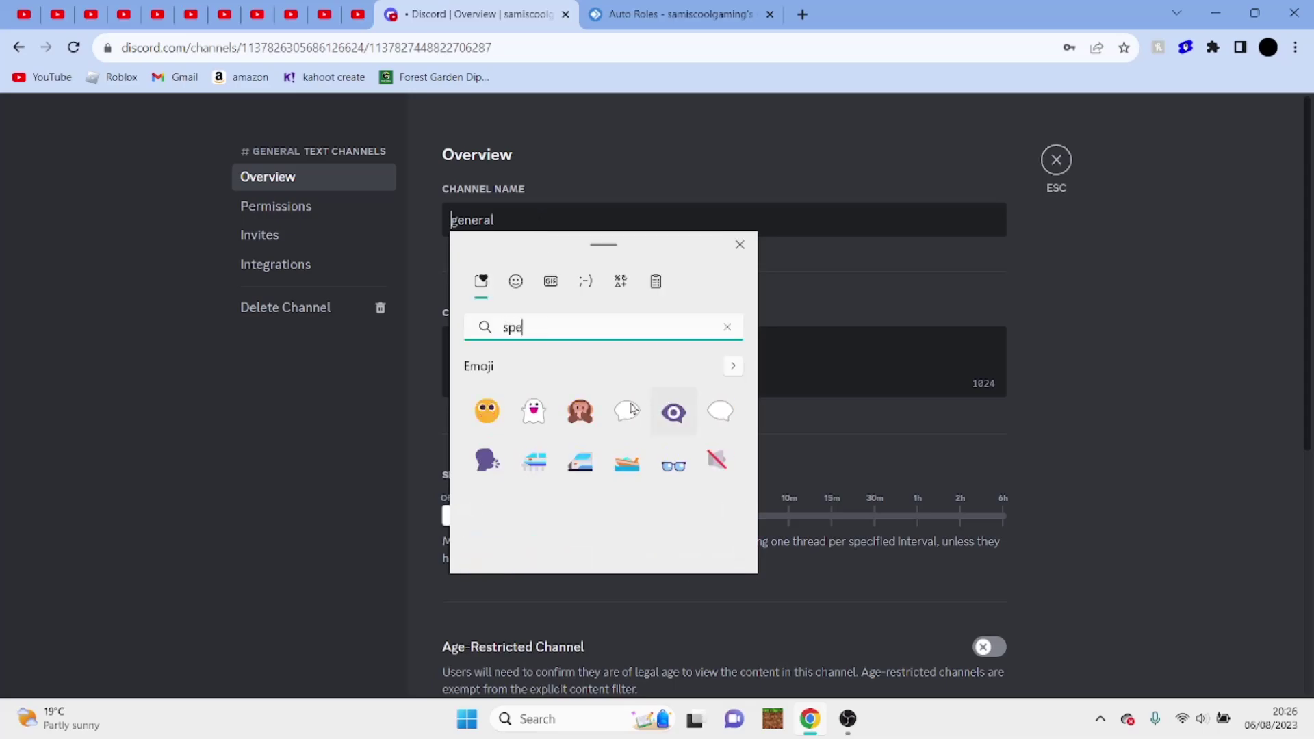
{"action": "left_click", "coordinate": [628, 411]}
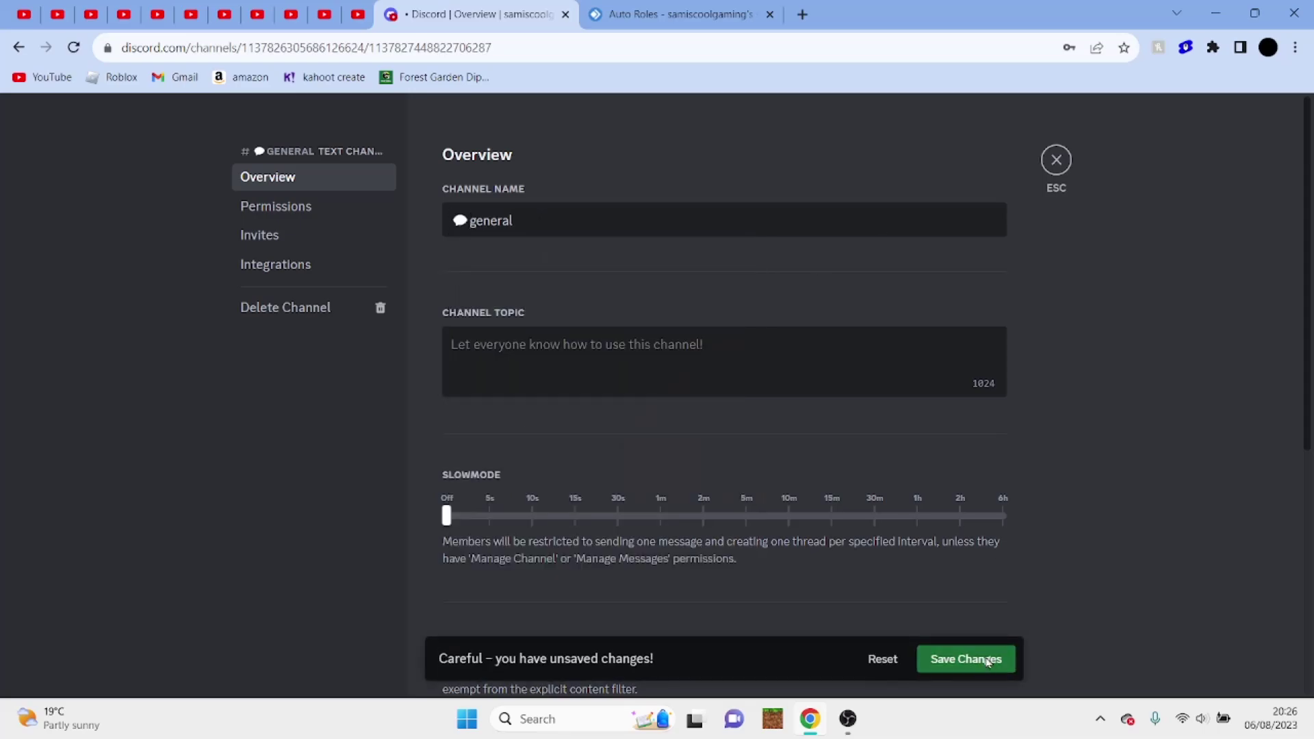
{"action": "key", "text": "Escape"}
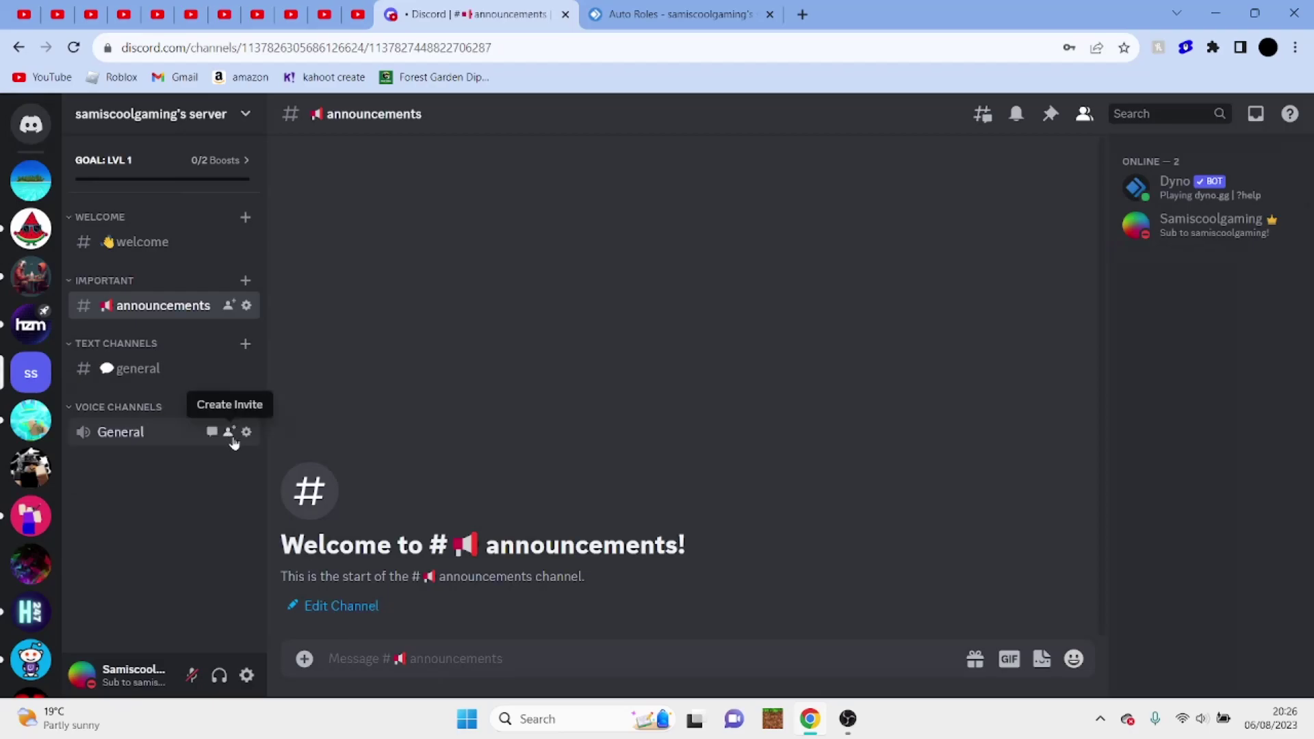
Put a speaker emoji before the General voice channel's name and save it.
{"action": "left_click", "coordinate": [246, 431]}
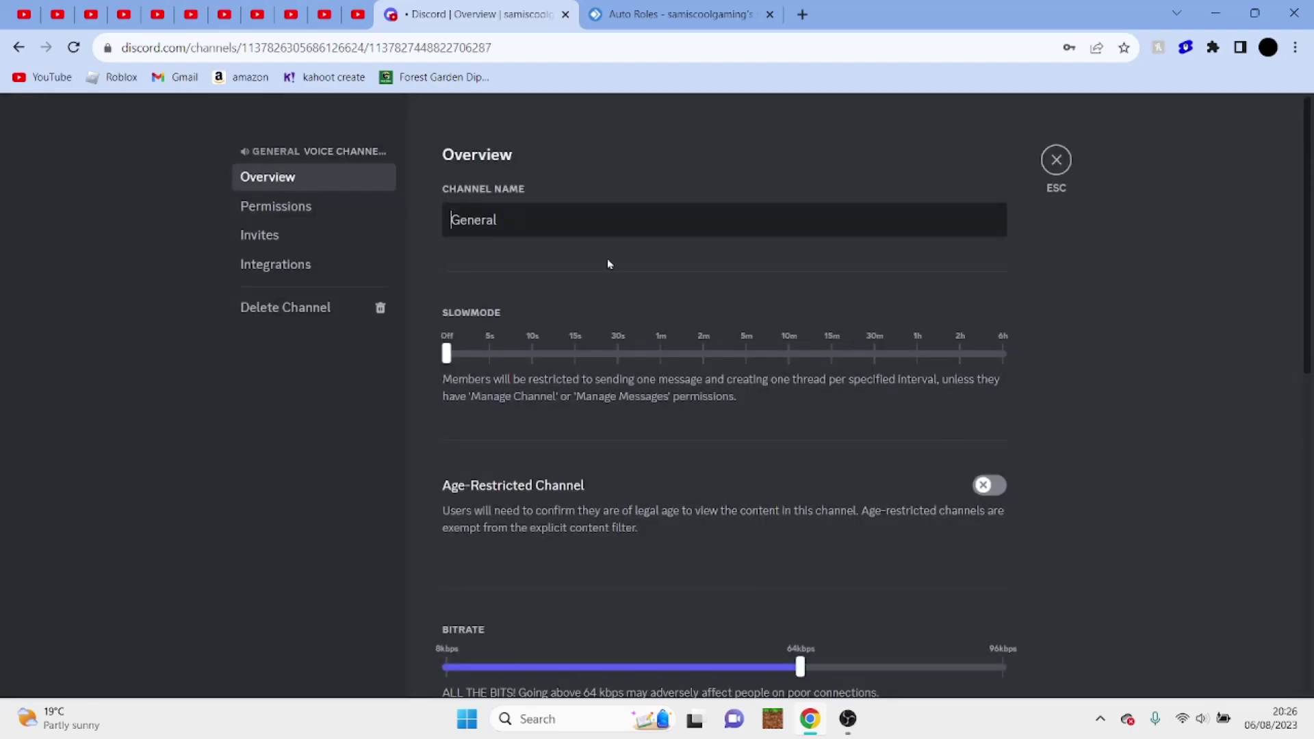
{"action": "key", "text": "super+period"}
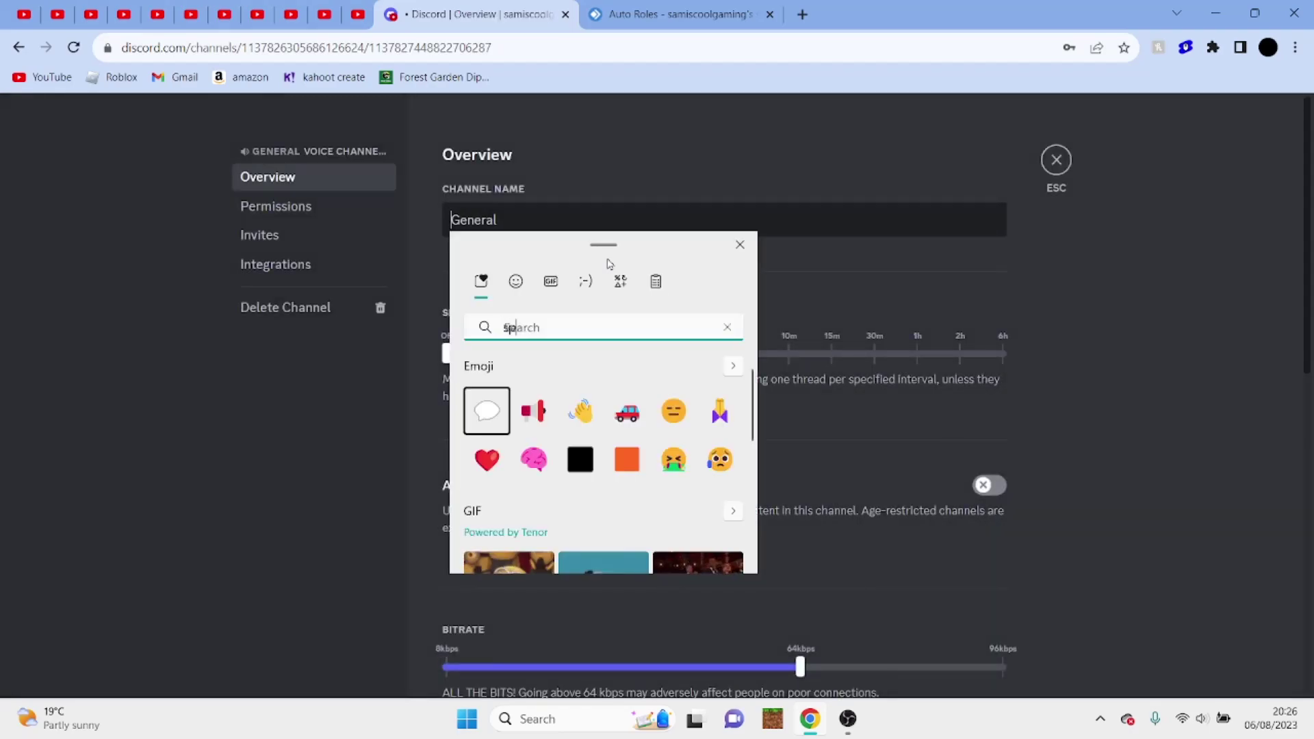
{"action": "type", "text": "speak"}
{"action": "left_click", "coordinate": [671, 411]}
{"action": "left_click", "coordinate": [965, 664]}
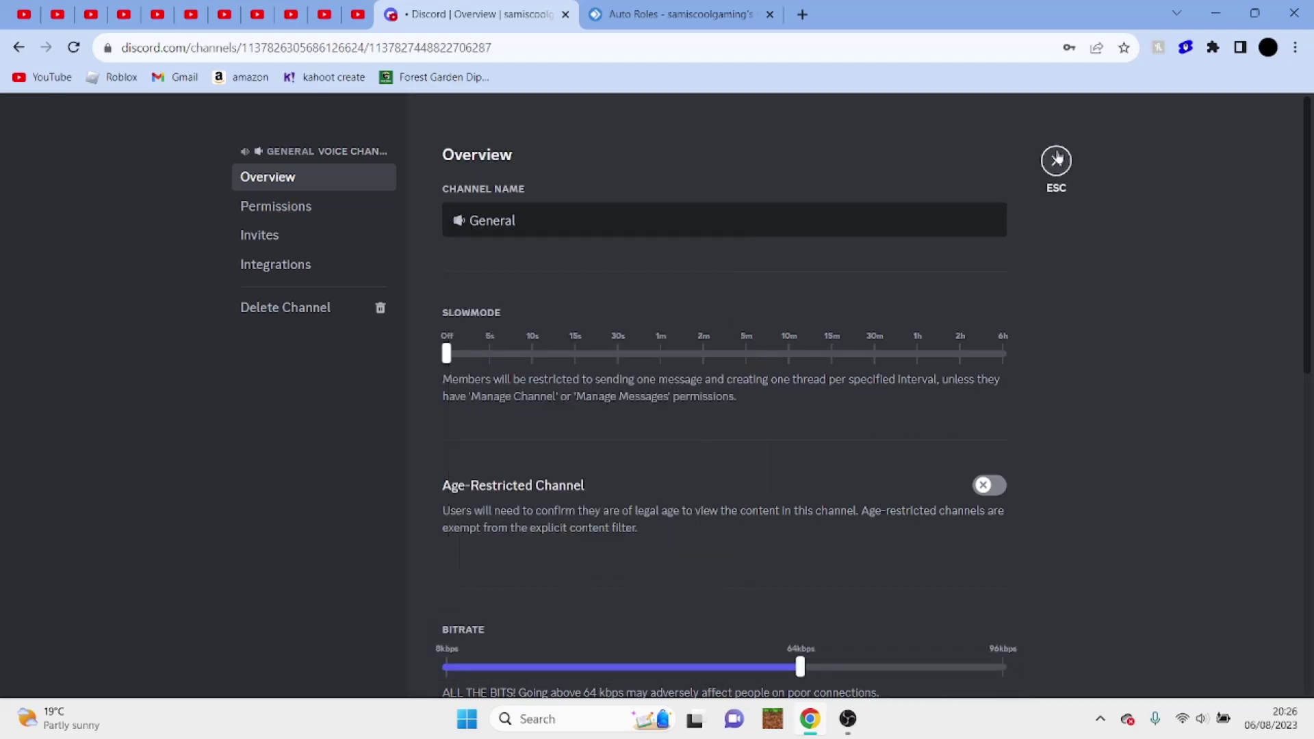
{"action": "left_click", "coordinate": [1056, 159]}
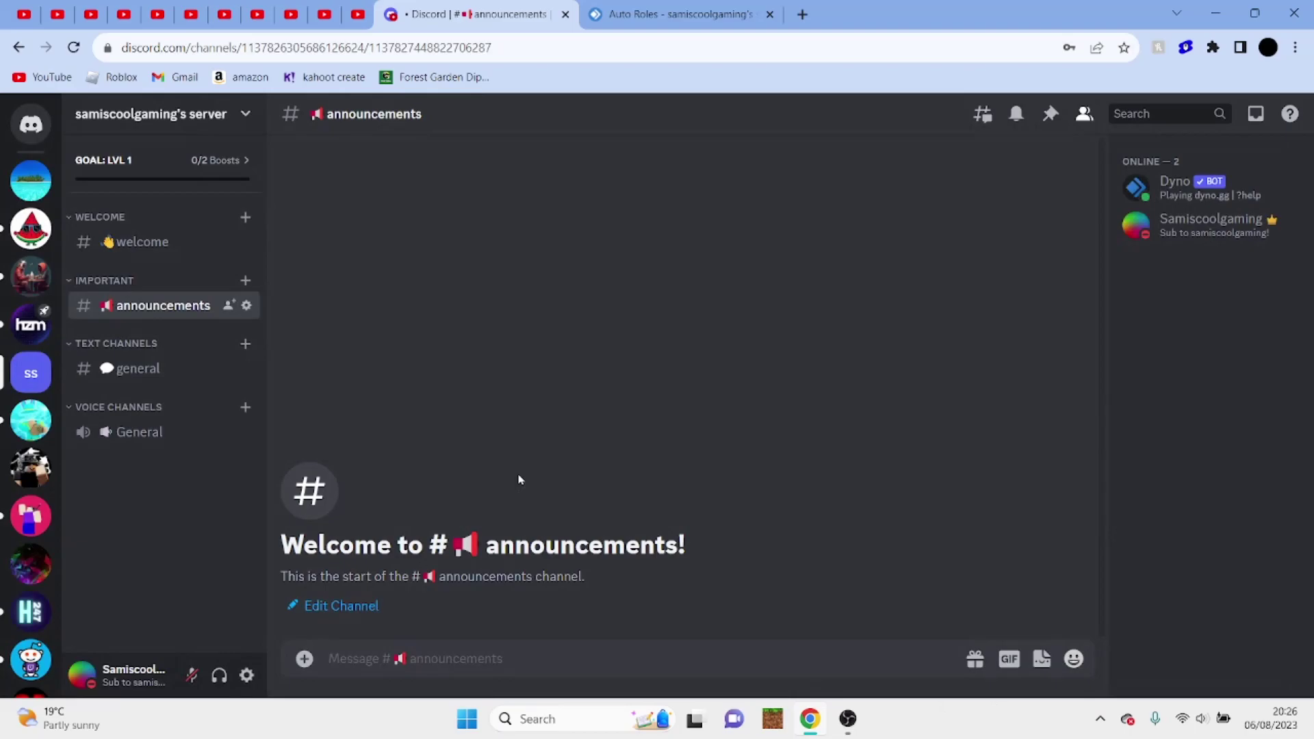
Assign the Owner role to the server owner's account from the member list.
{"action": "left_click", "coordinate": [1210, 219]}
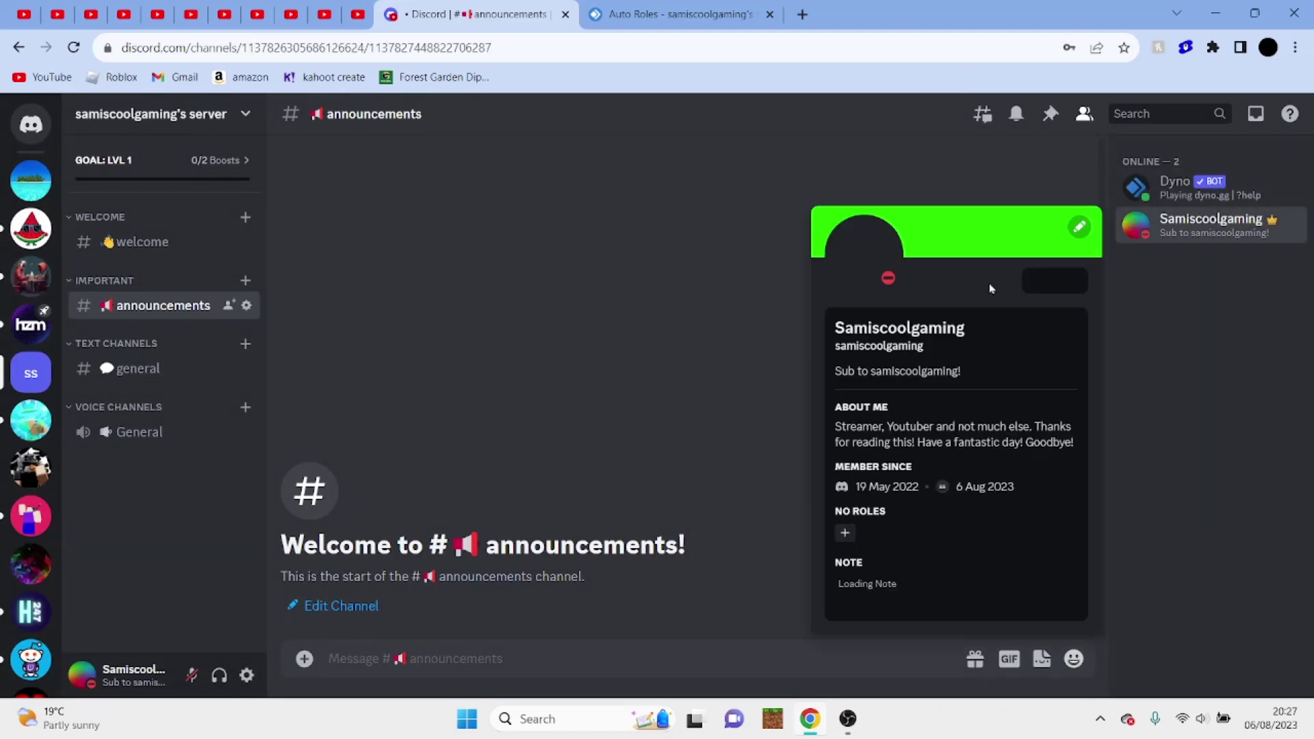
{"action": "left_click", "coordinate": [846, 533]}
{"action": "left_click", "coordinate": [841, 342]}
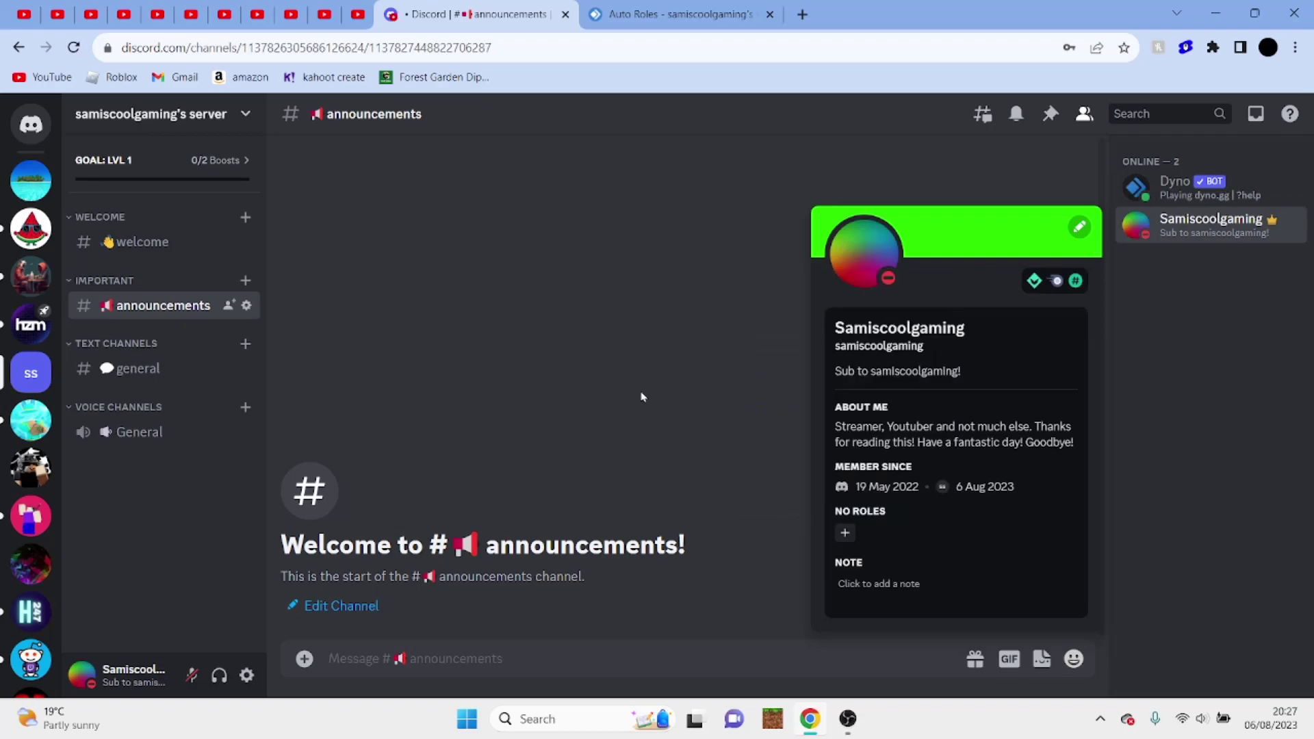
{"action": "left_click", "coordinate": [557, 432]}
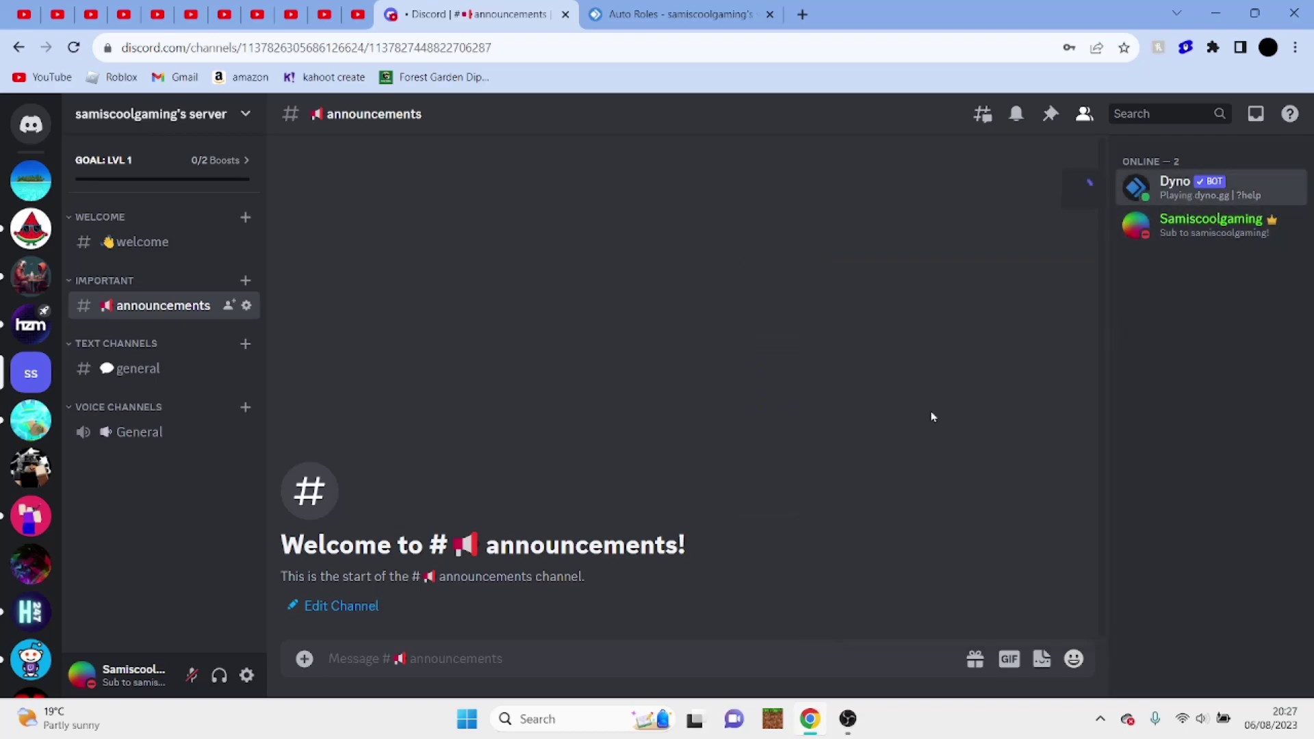
Assign the Bot role to the Dyno bot from the member list.
{"action": "left_click", "coordinate": [1191, 187]}
{"action": "left_click", "coordinate": [900, 588]}
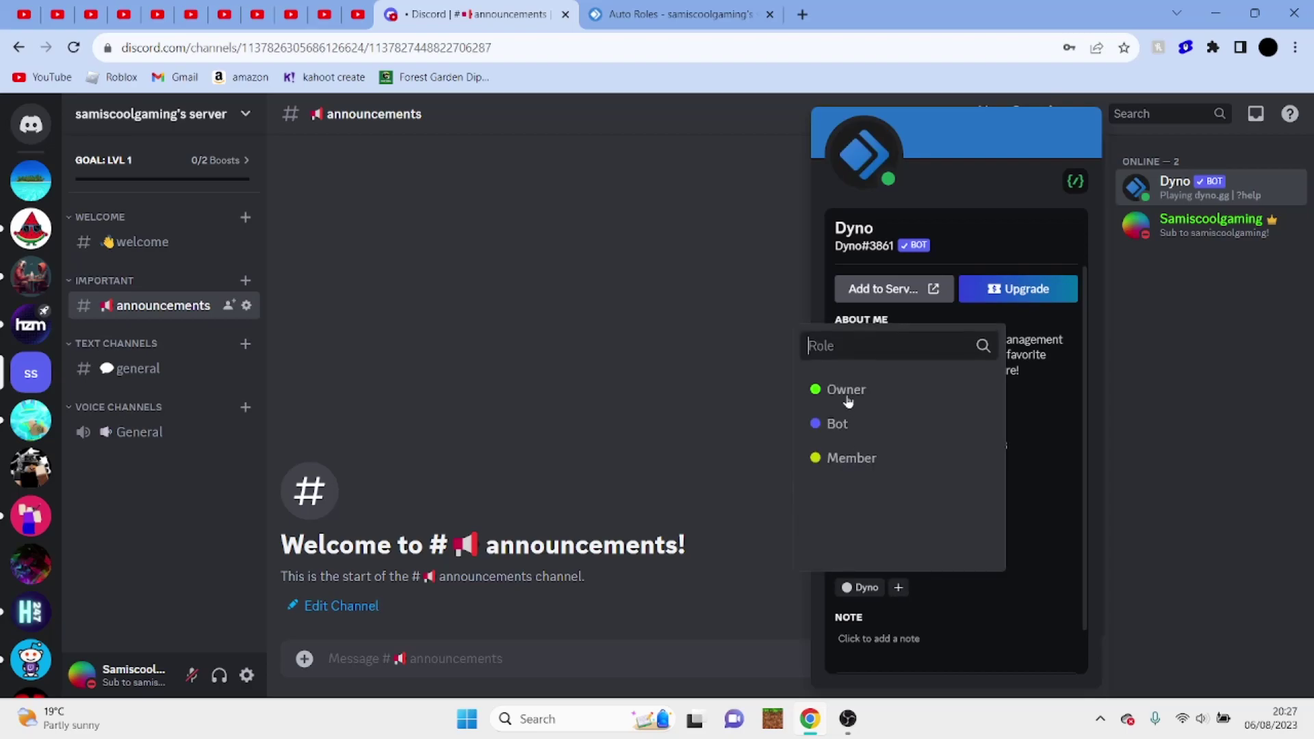
{"action": "left_click", "coordinate": [842, 423]}
{"action": "left_click", "coordinate": [628, 370]}
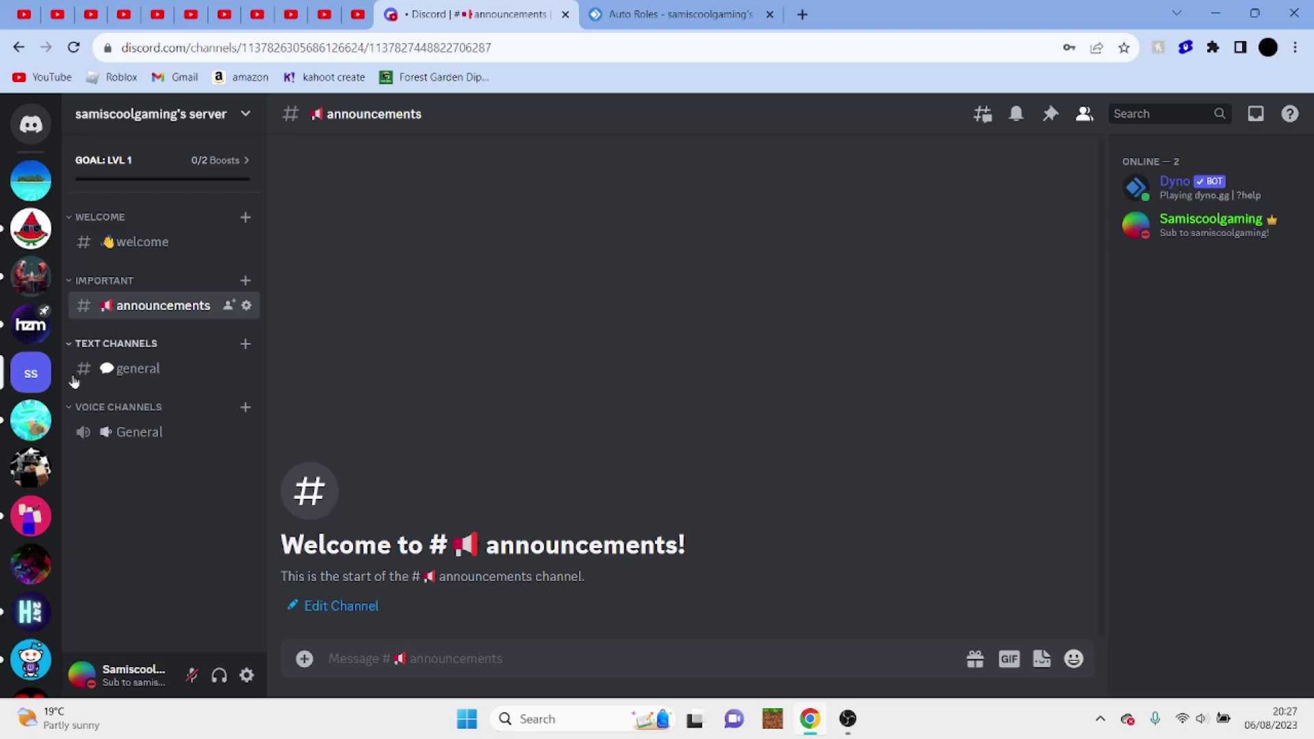
Open the server's overview settings and upload the "inln" JPG file from Downloads as the server icon.
{"action": "right_click", "coordinate": [30, 387]}
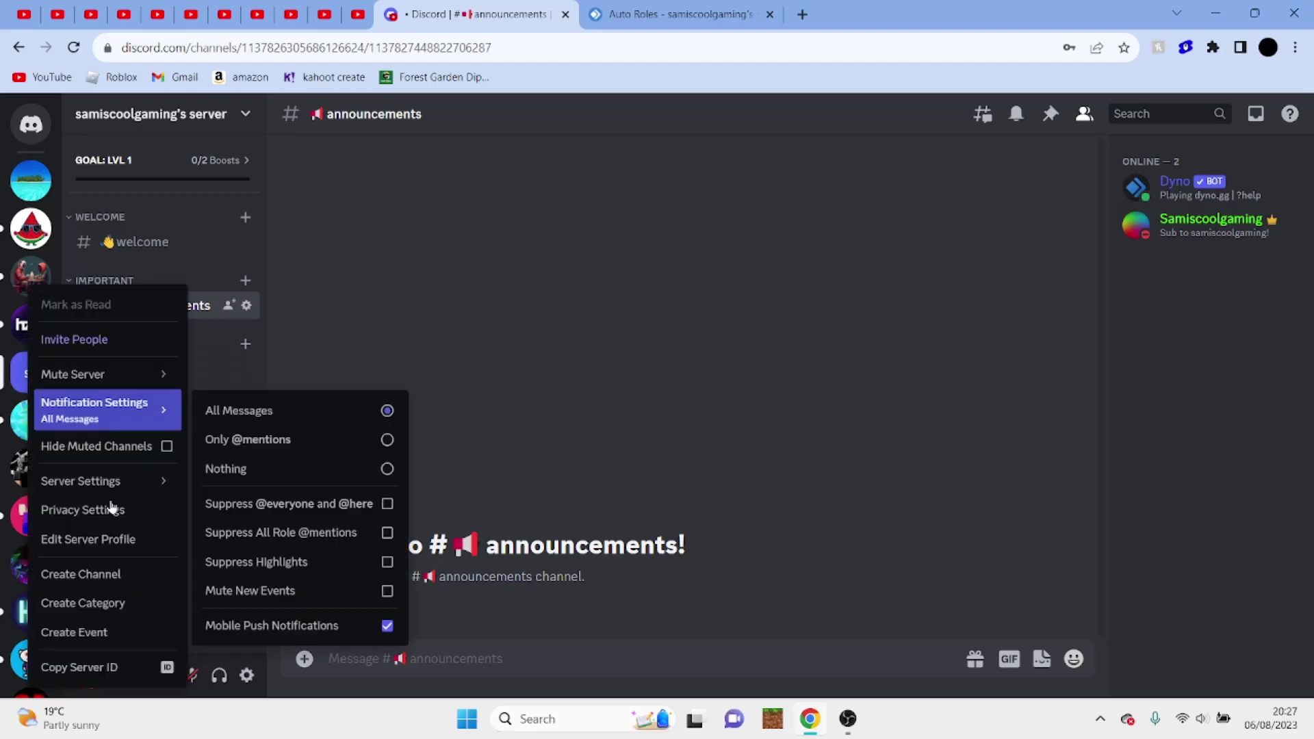
{"action": "mouse_move", "coordinate": [111, 484]}
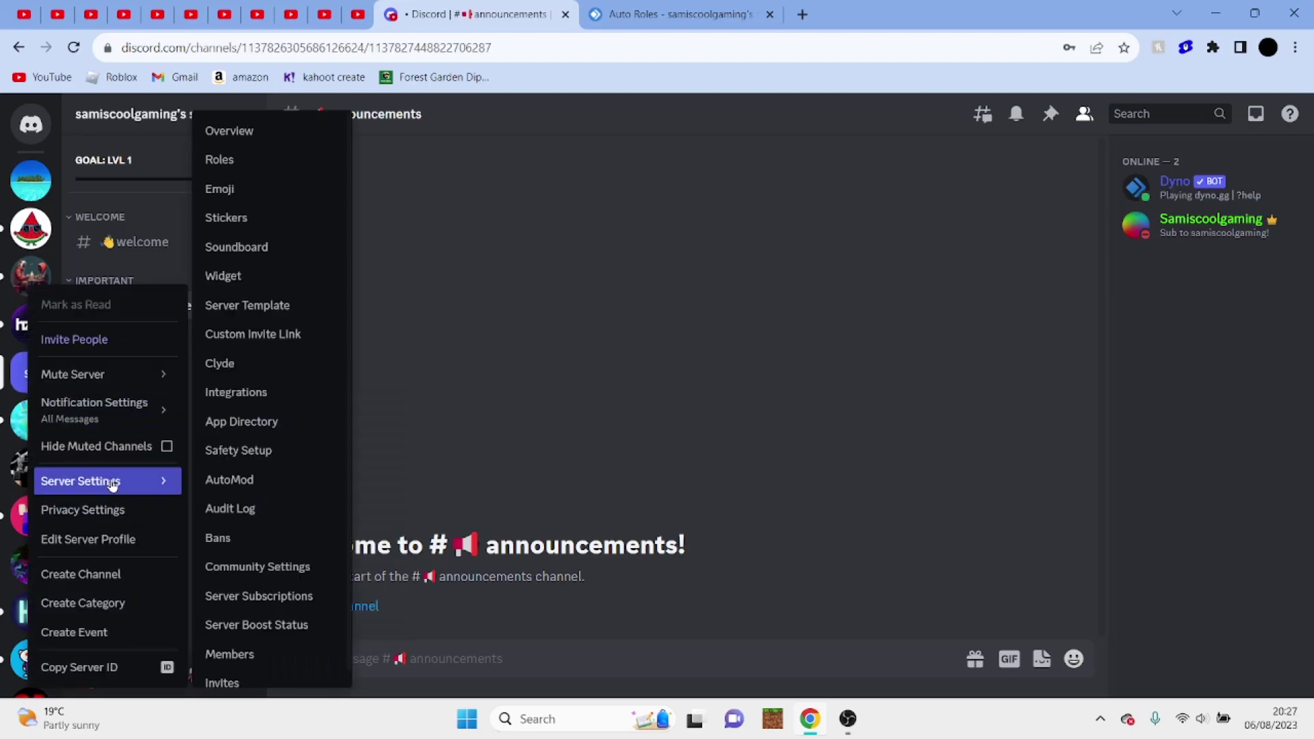
{"action": "left_click", "coordinate": [264, 134]}
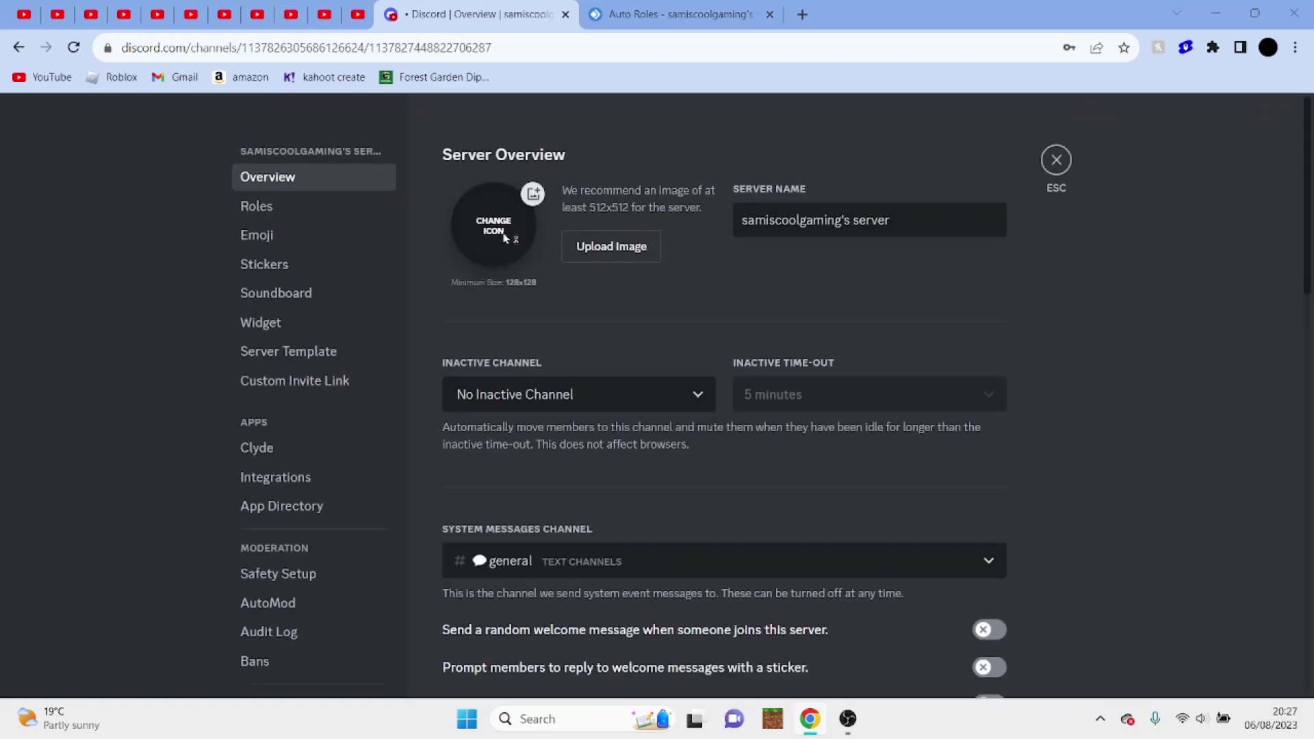
{"action": "left_click", "coordinate": [502, 257]}
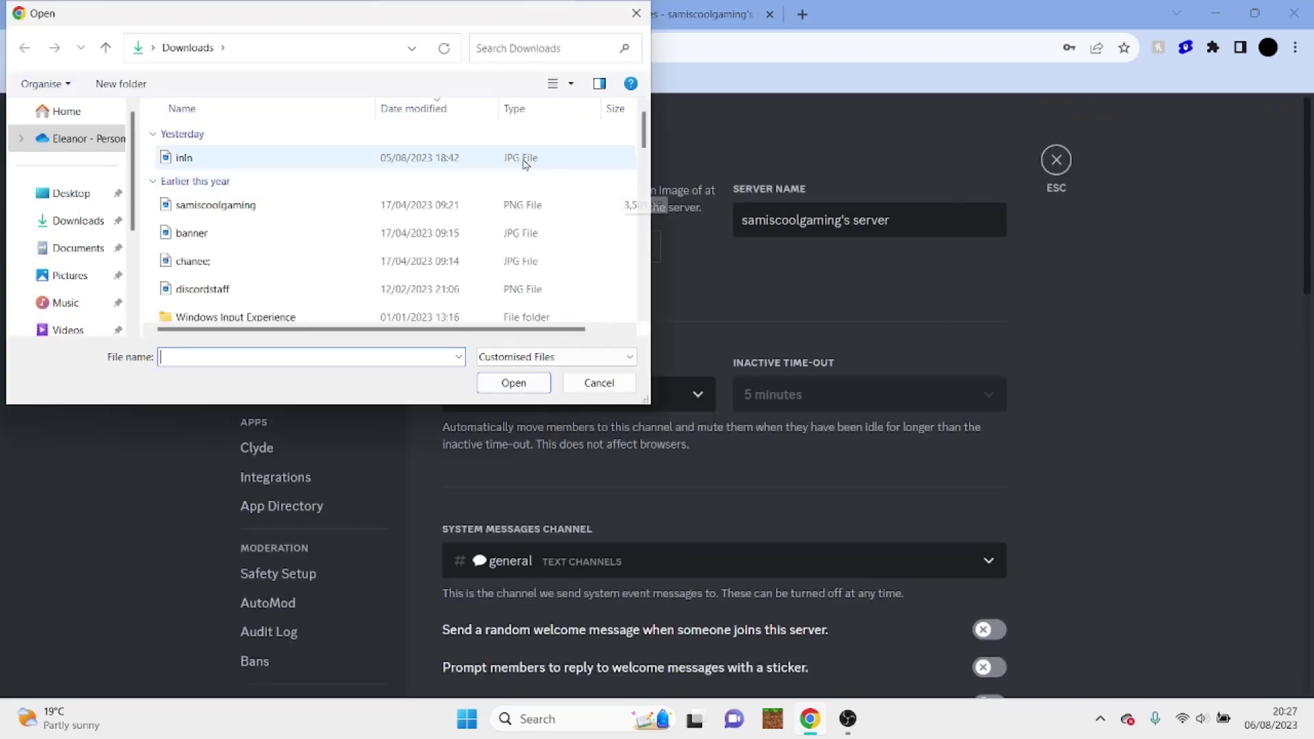
{"action": "double_click", "coordinate": [416, 163]}
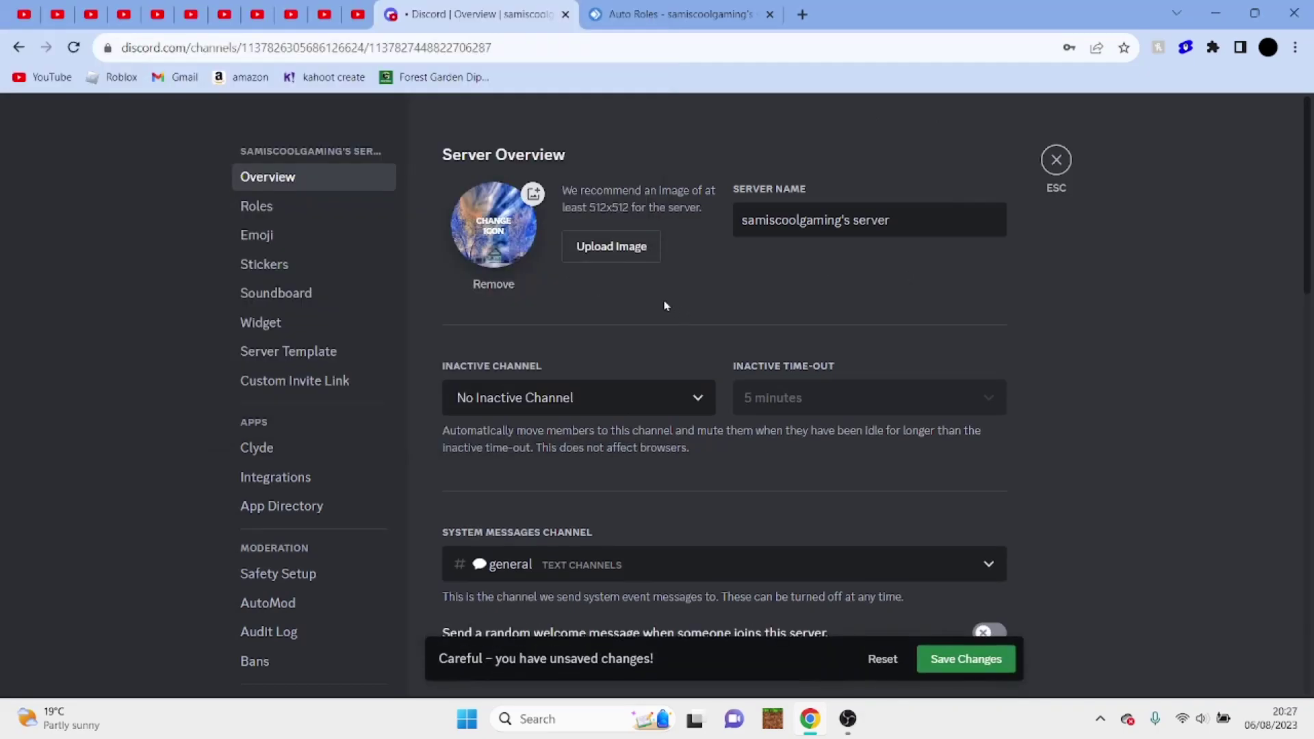
Rename the server to Winter Forest, save the overview changes and close the server settings.
{"action": "triple_click", "coordinate": [934, 213]}
{"action": "type", "text": "Winter Forest"}
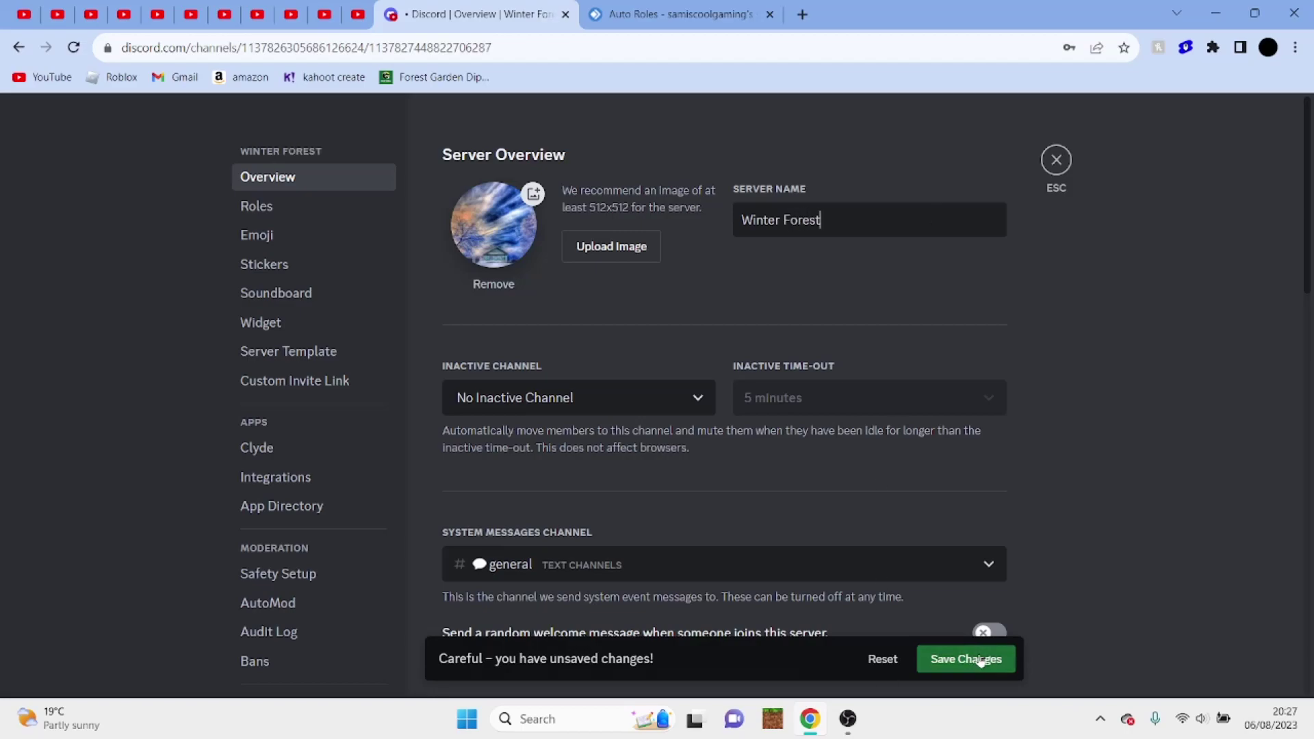
{"action": "left_click", "coordinate": [966, 659]}
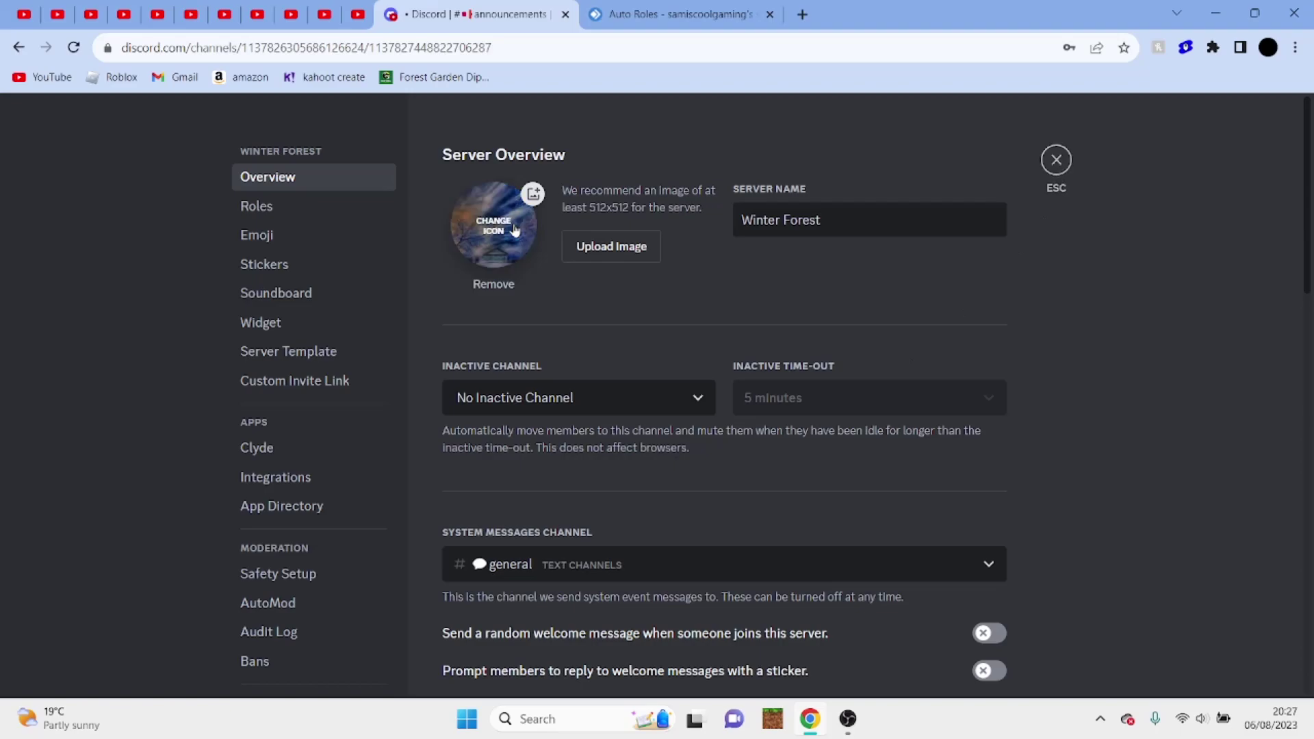
{"action": "left_click", "coordinate": [1045, 163]}
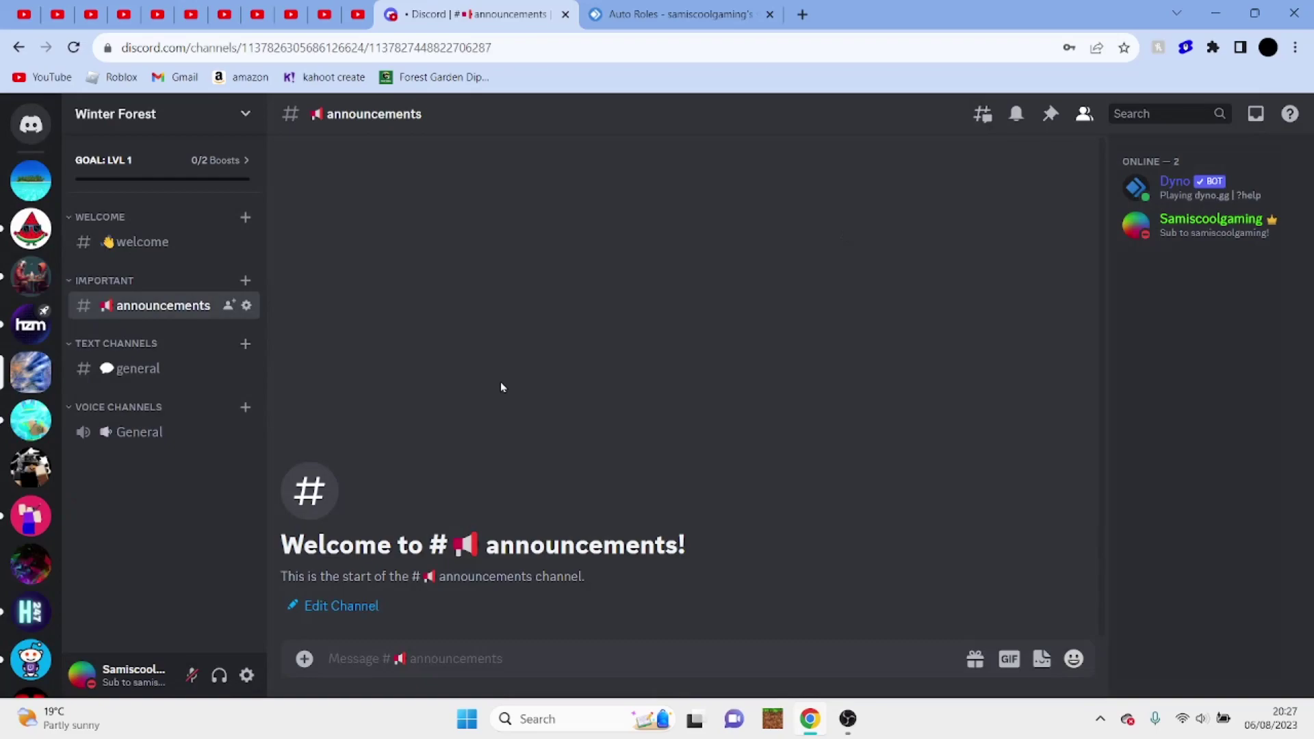